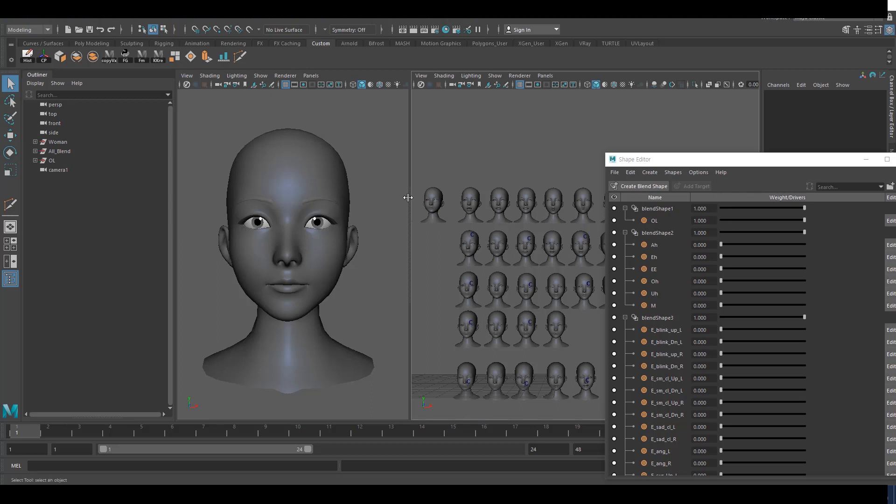
# Move the Shape Editor window fully into view and clear the selection of the main face.
pyautogui.click(334, 203)
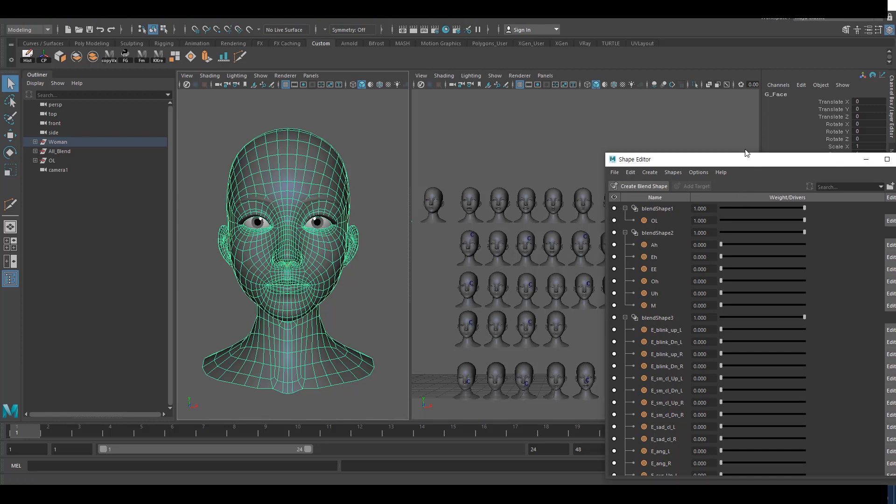
pyautogui.click(739, 160)
pyautogui.moveTo(740, 161); pyautogui.dragTo(697, 102)
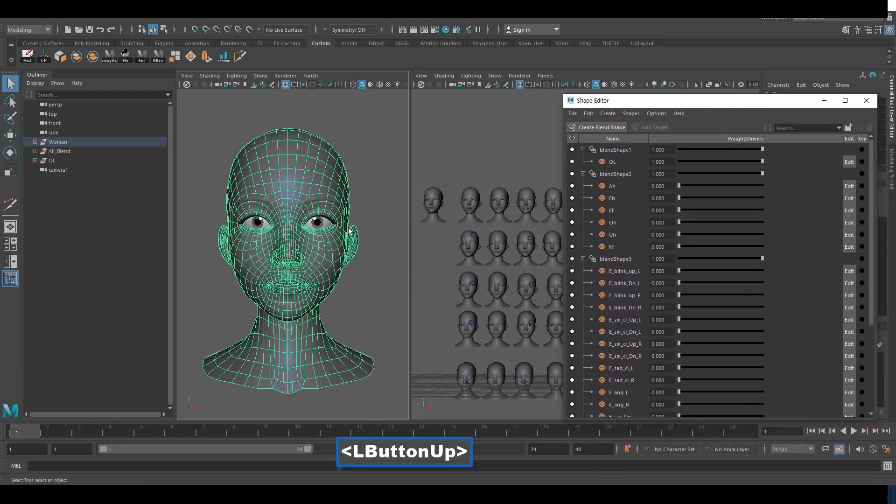
pyautogui.doubleClick(331, 162)
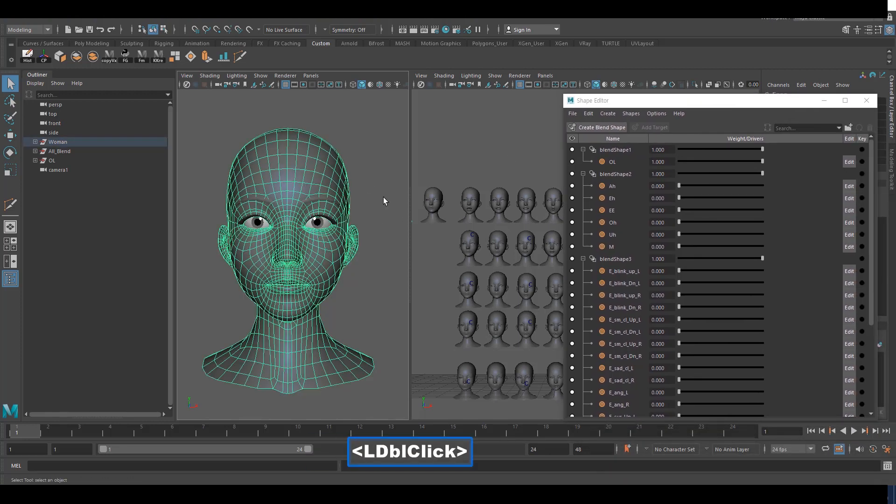
pyautogui.click(372, 192)
pyautogui.doubleClick(345, 187)
pyautogui.click(505, 167)
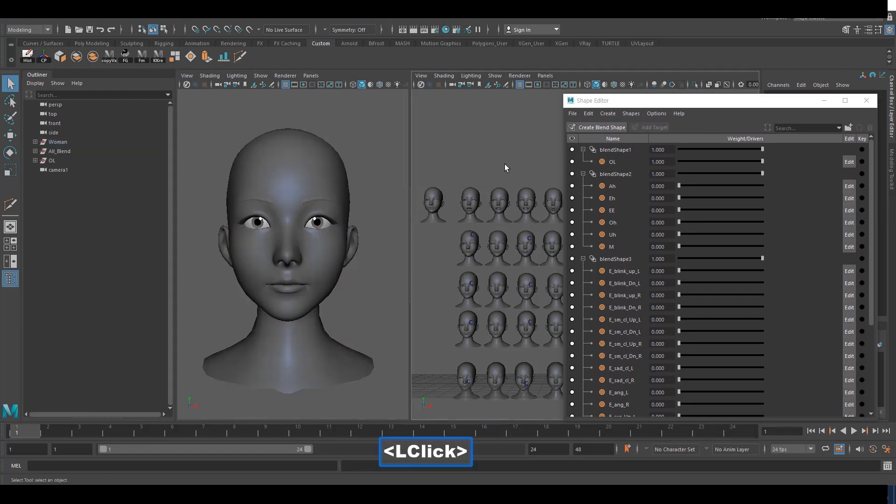
# Examine the rows of expression target heads in the second viewport up close.
pyautogui.keyDown('alt'); pyautogui.moveTo(505, 164); pyautogui.dragTo(487, 173); pyautogui.keyUp('alt')
pyautogui.keyDown('alt'); pyautogui.moveTo(486, 173); pyautogui.dragTo(531, 177, button='middle'); pyautogui.keyUp('alt')
pyautogui.keyDown('alt'); pyautogui.moveTo(530, 178); pyautogui.dragTo(528, 200, button='right'); pyautogui.keyUp('alt')
pyautogui.keyDown('alt'); pyautogui.moveTo(529, 200); pyautogui.dragTo(509, 199); pyautogui.keyUp('alt')
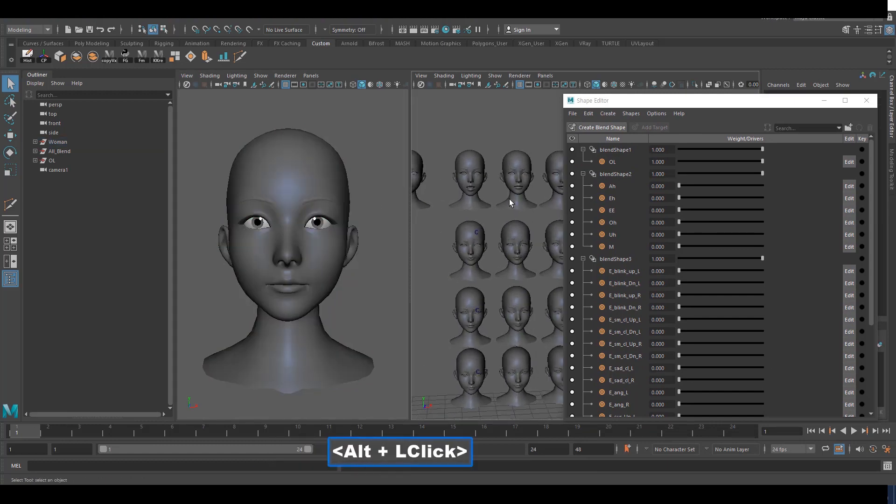
pyautogui.keyDown('alt'); pyautogui.moveTo(509, 198); pyautogui.dragTo(501, 204, button='right'); pyautogui.keyUp('alt')
pyautogui.keyDown('alt'); pyautogui.moveTo(506, 211); pyautogui.dragTo(516, 227); pyautogui.keyUp('alt')
pyautogui.click(437, 197)
pyautogui.click(481, 195)
pyautogui.keyDown('alt'); pyautogui.moveTo(516, 227); pyautogui.dragTo(488, 228, button='right'); pyautogui.keyUp('alt')
pyautogui.keyDown('alt'); pyautogui.moveTo(488, 228); pyautogui.dragTo(524, 217, button='middle'); pyautogui.keyUp('alt')
pyautogui.keyDown('alt'); pyautogui.moveTo(523, 218); pyautogui.dragTo(533, 225, button='right'); pyautogui.keyUp('alt')
pyautogui.click(446, 203)
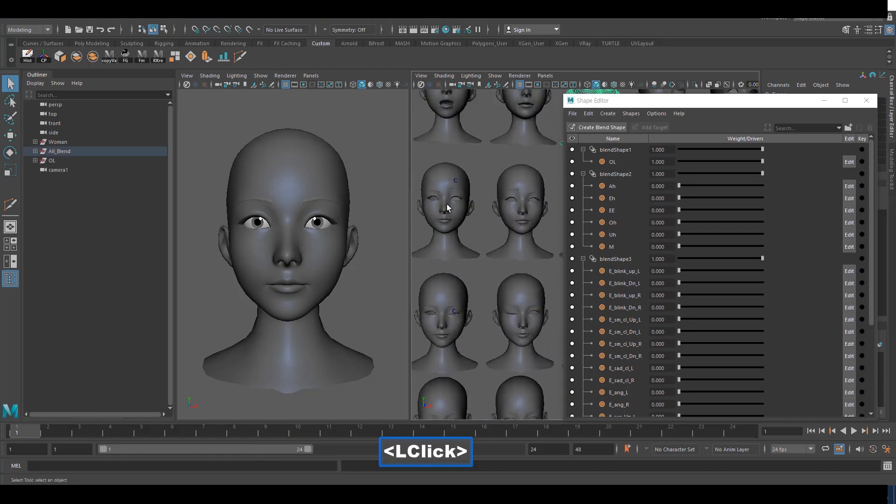
pyautogui.keyDown('alt'); pyautogui.moveTo(500, 289); pyautogui.dragTo(472, 237, button='middle'); pyautogui.keyUp('alt')
pyautogui.moveTo(468, 283)
pyautogui.keyDown('alt'); pyautogui.mouseDown(button='middle')
pyautogui.moveTo(487, 253)
pyautogui.moveTo(451, 281)
pyautogui.mouseUp(button='middle'); pyautogui.keyUp('alt')
pyautogui.click(499, 288)
pyautogui.click(516, 233)
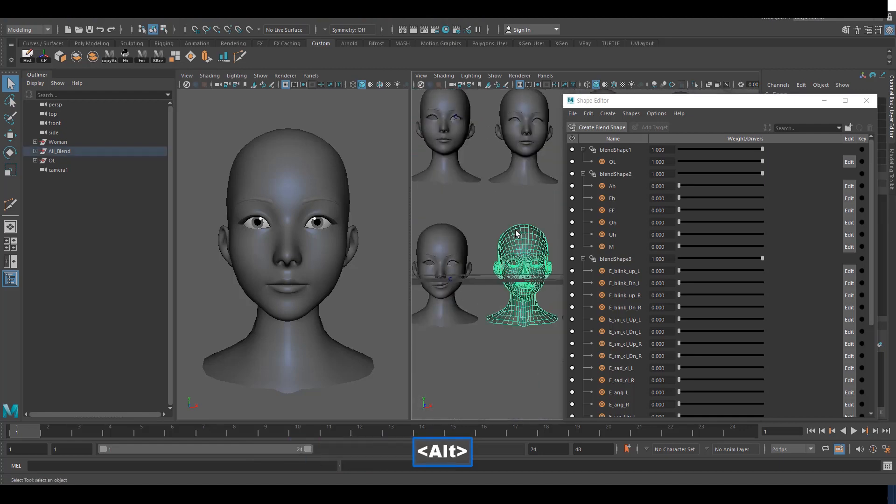
pyautogui.keyDown('alt'); pyautogui.moveTo(516, 233); pyautogui.dragTo(516, 297, button='middle'); pyautogui.keyUp('alt')
pyautogui.keyDown('alt'); pyautogui.moveTo(516, 296); pyautogui.dragTo(490, 278, button='right'); pyautogui.keyUp('alt')
pyautogui.keyDown('alt'); pyautogui.moveTo(490, 279); pyautogui.dragTo(488, 294, button='middle'); pyautogui.keyUp('alt')
# Preview the mouth targets from Ah to M on the main face by varying their weights.
pyautogui.keyDown('alt'); pyautogui.moveTo(353, 280); pyautogui.dragTo(337, 306, button='middle'); pyautogui.keyUp('alt')
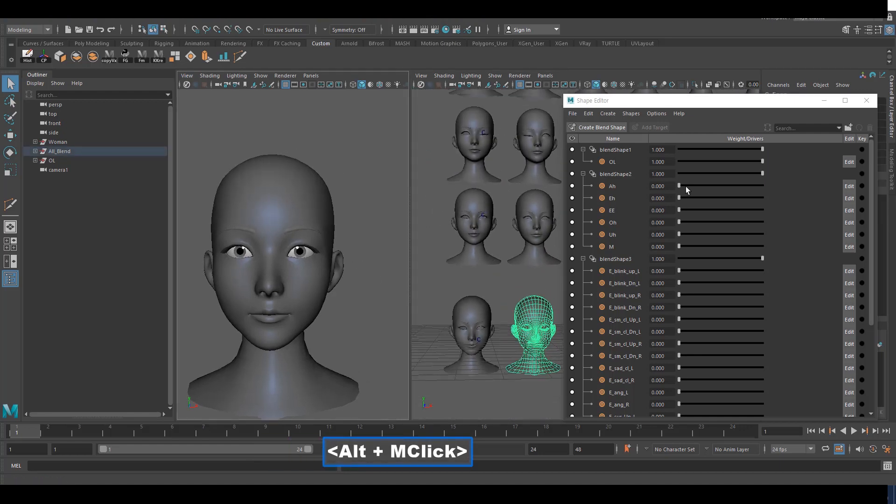
pyautogui.moveTo(686, 186); pyautogui.dragTo(634, 233)
pyautogui.click(683, 223)
pyautogui.moveTo(700, 235); pyautogui.dragTo(522, 241)
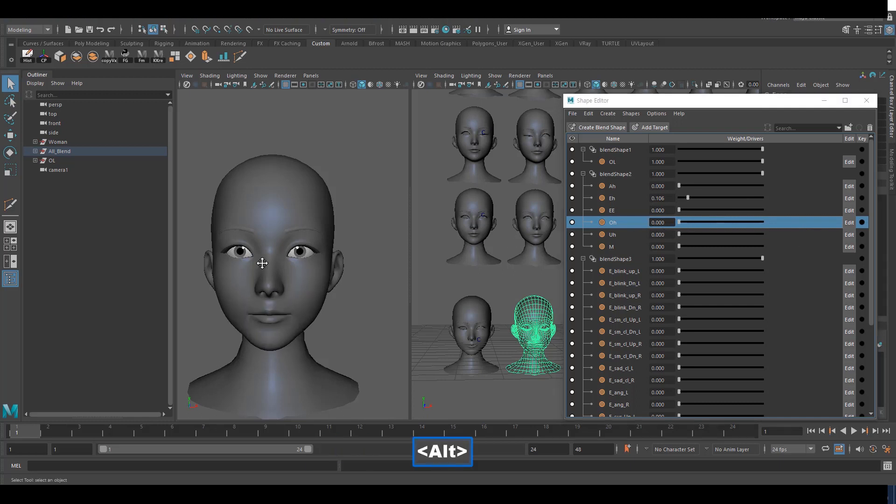
pyautogui.keyDown('alt'); pyautogui.doubleClick(262, 263); pyautogui.keyUp('alt')
pyautogui.moveTo(683, 248); pyautogui.dragTo(724, 245)
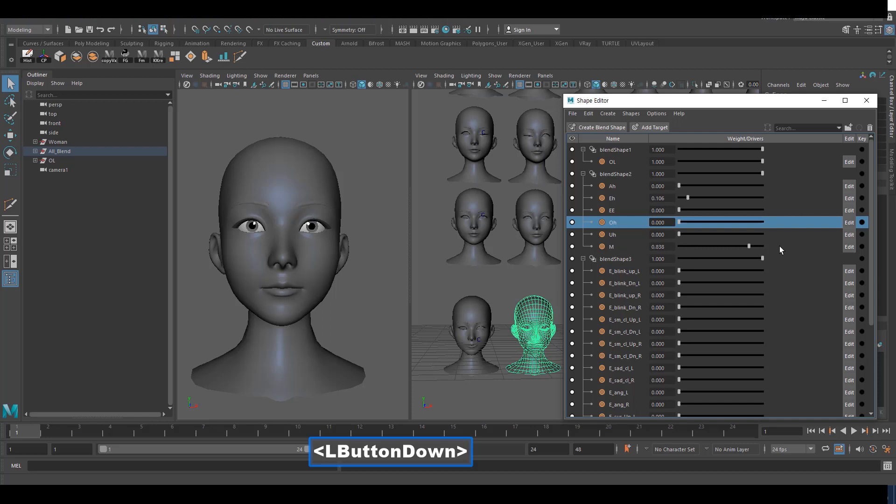
pyautogui.moveTo(852, 258); pyautogui.dragTo(592, 317)
# Preview the four E_blink targets and the four E_sm_cl eye targets on the main face.
pyautogui.click(680, 271)
pyautogui.keyDown('shift'); pyautogui.click(624, 306); pyautogui.keyUp('shift')
pyautogui.click(625, 321)
pyautogui.keyDown('shift'); pyautogui.click(627, 355); pyautogui.keyUp('shift')
pyautogui.scroll(-2, 617, 322)
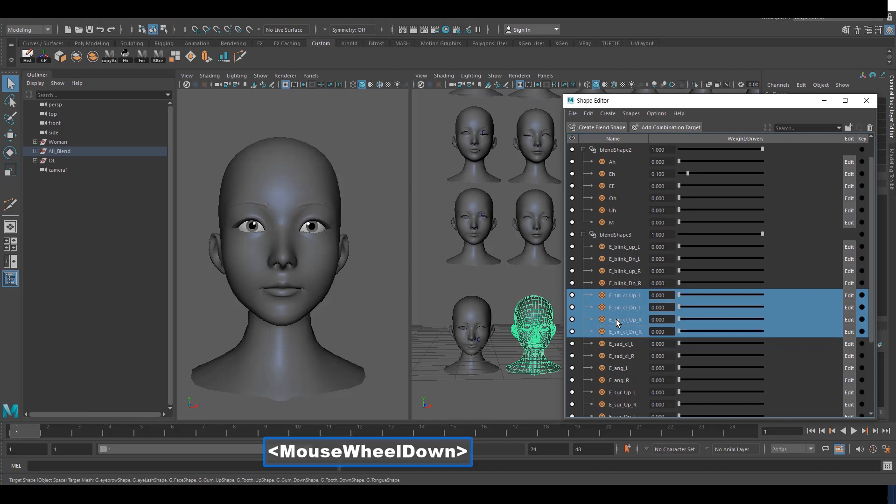
# Preview the paired E_sad_cl targets and the four E_sur targets by varying their weights together.
pyautogui.click(620, 345)
pyautogui.keyDown('shift'); pyautogui.click(623, 357); pyautogui.keyUp('shift')
pyautogui.moveTo(680, 343); pyautogui.dragTo(583, 341)
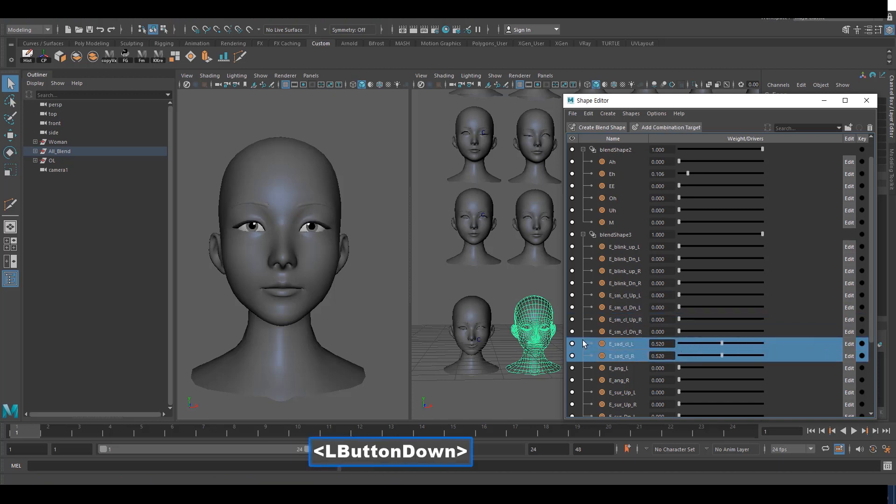
pyautogui.scroll(-2, 616, 327)
pyautogui.click(625, 321)
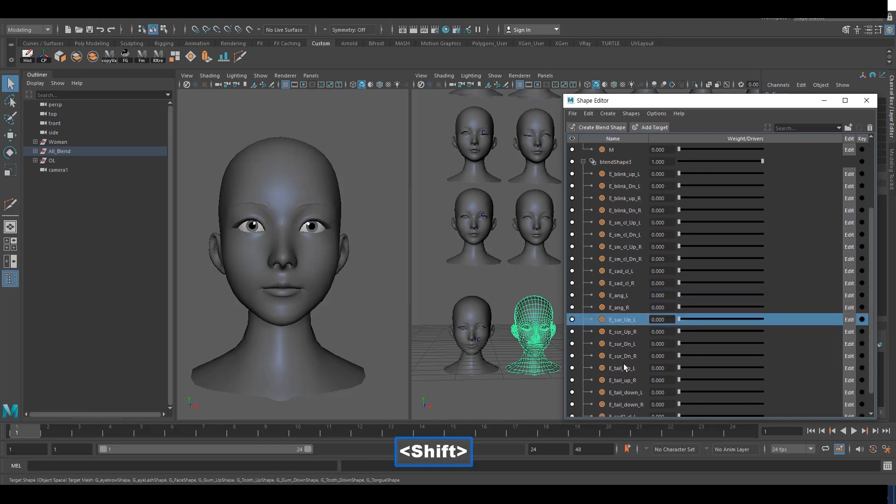
pyautogui.keyDown('shift'); pyautogui.click(623, 358); pyautogui.keyUp('shift')
pyautogui.moveTo(680, 320); pyautogui.dragTo(749, 322)
# Examine the main face and the full grid of target heads, including the last two heads of the fourth row.
pyautogui.moveTo(353, 299)
pyautogui.keyDown('alt'); pyautogui.mouseDown()
pyautogui.moveTo(366, 302)
pyautogui.moveTo(361, 295)
pyautogui.mouseUp(); pyautogui.keyUp('alt')
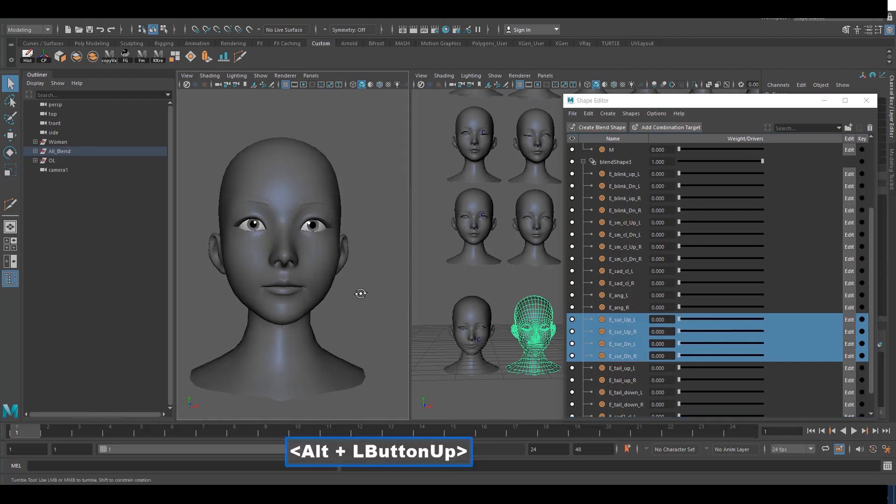
pyautogui.click(369, 299)
pyautogui.click(334, 268)
pyautogui.keyDown('alt'); pyautogui.moveTo(472, 296); pyautogui.dragTo(480, 273, button='middle'); pyautogui.keyUp('alt')
pyautogui.keyDown('alt'); pyautogui.moveTo(481, 274); pyautogui.dragTo(455, 266, button='right'); pyautogui.keyUp('alt')
pyautogui.keyDown('alt'); pyautogui.moveTo(454, 267); pyautogui.dragTo(486, 278); pyautogui.keyUp('alt')
pyautogui.keyDown('alt'); pyautogui.moveTo(485, 278); pyautogui.dragTo(463, 269, button='middle'); pyautogui.keyUp('alt')
pyautogui.keyDown('alt'); pyautogui.moveTo(495, 256); pyautogui.dragTo(484, 260, button='right'); pyautogui.keyUp('alt')
pyautogui.keyDown('alt'); pyautogui.moveTo(483, 260); pyautogui.dragTo(528, 266, button='middle'); pyautogui.keyUp('alt')
pyautogui.click(533, 255)
pyautogui.keyDown('alt'); pyautogui.moveTo(528, 266); pyautogui.dragTo(515, 268, button='right'); pyautogui.keyUp('alt')
pyautogui.click(529, 255)
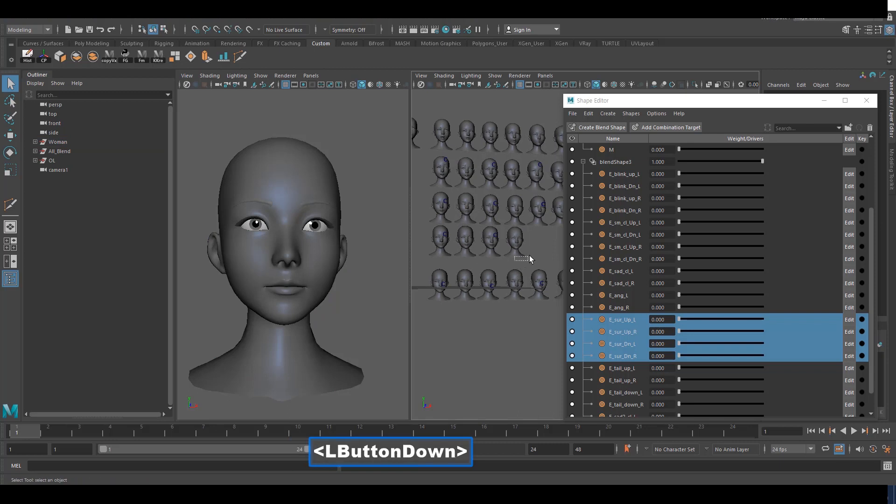
pyautogui.keyDown('alt'); pyautogui.moveTo(530, 256); pyautogui.dragTo(523, 259); pyautogui.keyUp('alt')
pyautogui.keyDown('alt'); pyautogui.moveTo(523, 259); pyautogui.dragTo(525, 261, button='middle'); pyautogui.keyUp('alt')
pyautogui.keyDown('alt'); pyautogui.moveTo(525, 261); pyautogui.dragTo(517, 261, button='right'); pyautogui.keyUp('alt')
pyautogui.click(513, 257)
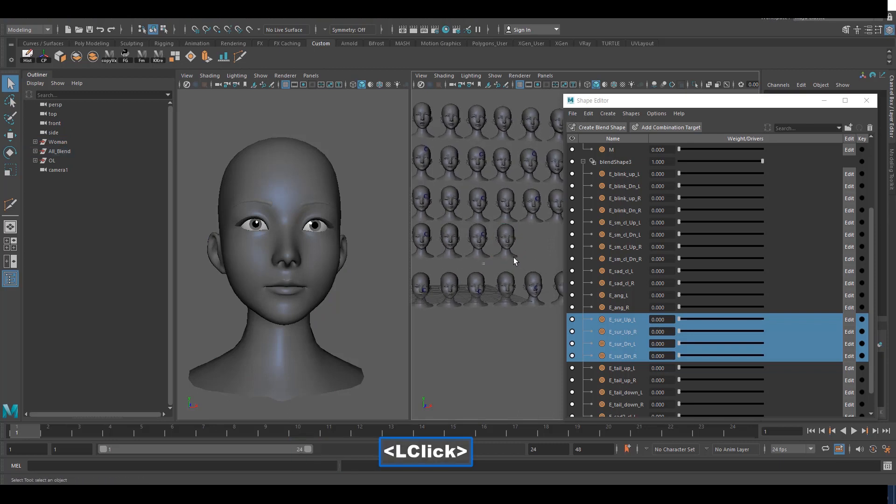
pyautogui.moveTo(514, 258); pyautogui.dragTo(476, 236)
pyautogui.keyDown('alt'); pyautogui.moveTo(512, 257); pyautogui.dragTo(532, 257, button='middle'); pyautogui.keyUp('alt')
pyautogui.keyDown('alt'); pyautogui.moveTo(532, 256); pyautogui.dragTo(497, 265, button='right'); pyautogui.keyUp('alt')
pyautogui.moveTo(467, 267)
pyautogui.mouseDown()
pyautogui.moveTo(537, 258)
pyautogui.moveTo(472, 250)
pyautogui.mouseUp()
pyautogui.keyDown('alt'); pyautogui.moveTo(514, 262); pyautogui.dragTo(502, 262, button='right'); pyautogui.keyUp('alt')
pyautogui.keyDown('alt'); pyautogui.moveTo(502, 262); pyautogui.dragTo(511, 263, button='middle'); pyautogui.keyUp('alt')
pyautogui.click(359, 155)
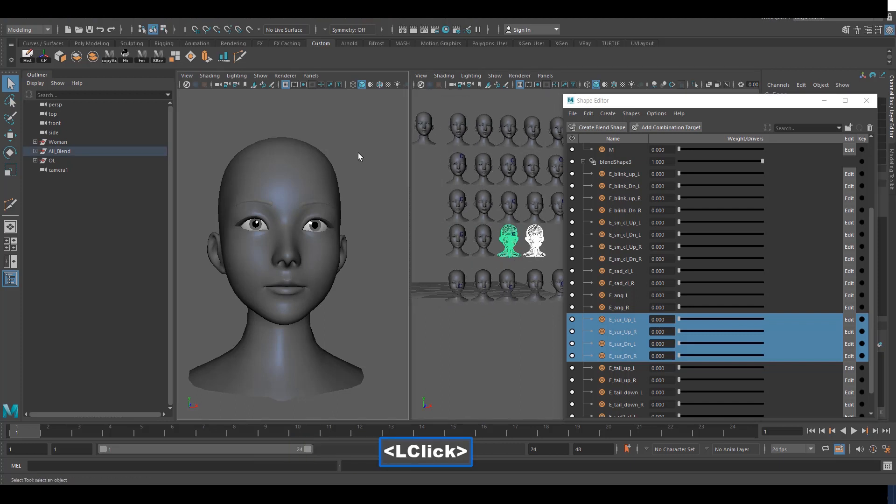
pyautogui.keyDown('alt'); pyautogui.moveTo(360, 156); pyautogui.dragTo(274, 132); pyautogui.keyUp('alt')
# Start a new scene without saving the changes to the face file.
pyautogui.moveTo(9, 19); pyautogui.dragTo(22, 35)
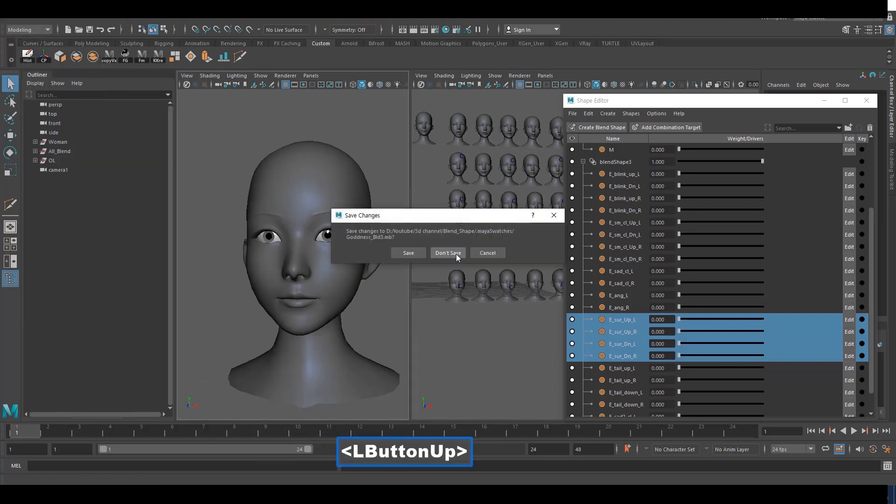
pyautogui.click(454, 252)
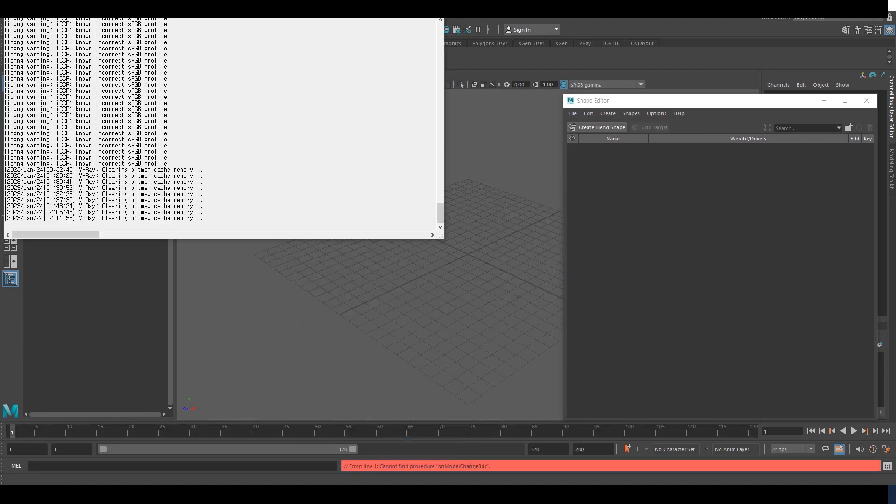
pyautogui.click(391, 10)
pyautogui.keyDown('alt'); pyautogui.moveTo(400, 196); pyautogui.dragTo(383, 203); pyautogui.keyUp('alt')
pyautogui.press('w')
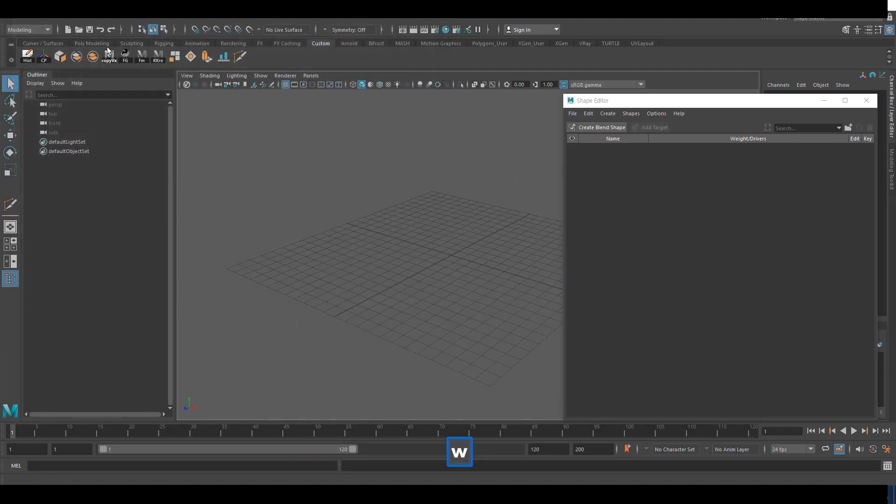
# Create a polygon sphere at the origin and scale it uniformly to about 3.1.
pyautogui.click(96, 43)
pyautogui.keyDown('alt'); pyautogui.moveTo(306, 154); pyautogui.dragTo(298, 157); pyautogui.keyUp('alt')
pyautogui.click(27, 57)
pyautogui.keyDown('alt'); pyautogui.moveTo(370, 194); pyautogui.dragTo(371, 214); pyautogui.keyUp('alt')
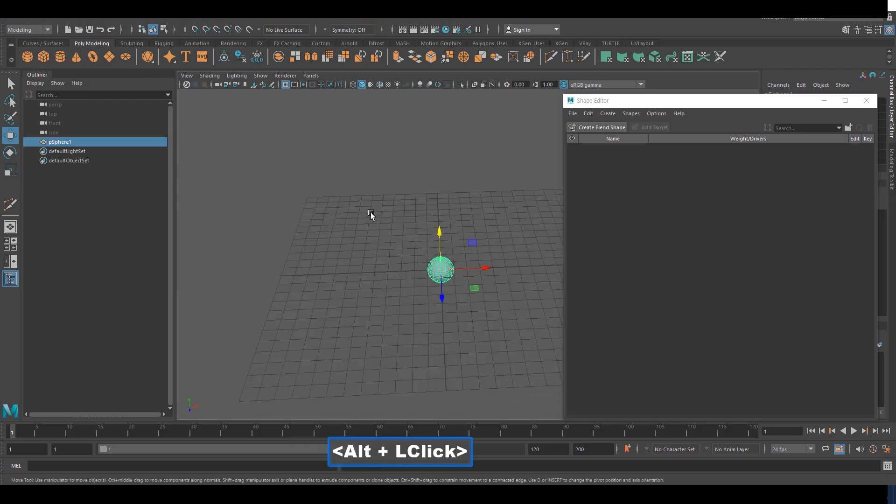
pyautogui.keyDown('alt'); pyautogui.moveTo(371, 214); pyautogui.dragTo(413, 223, button='middle'); pyautogui.keyUp('alt')
pyautogui.press('r')
pyautogui.moveTo(482, 278); pyautogui.dragTo(515, 256)
pyautogui.keyDown('alt'); pyautogui.moveTo(515, 257); pyautogui.dragTo(430, 235, button='middle'); pyautogui.keyUp('alt')
# Move the Shape Editor clear of the Channel Box and freeze the sphere's transformations.
pyautogui.moveTo(738, 102); pyautogui.dragTo(808, 317)
pyautogui.keyDown('alt'); pyautogui.moveTo(652, 238); pyautogui.dragTo(597, 199, button='middle'); pyautogui.keyUp('alt')
pyautogui.keyDown('alt'); pyautogui.moveTo(460, 210); pyautogui.dragTo(527, 247); pyautogui.keyUp('alt')
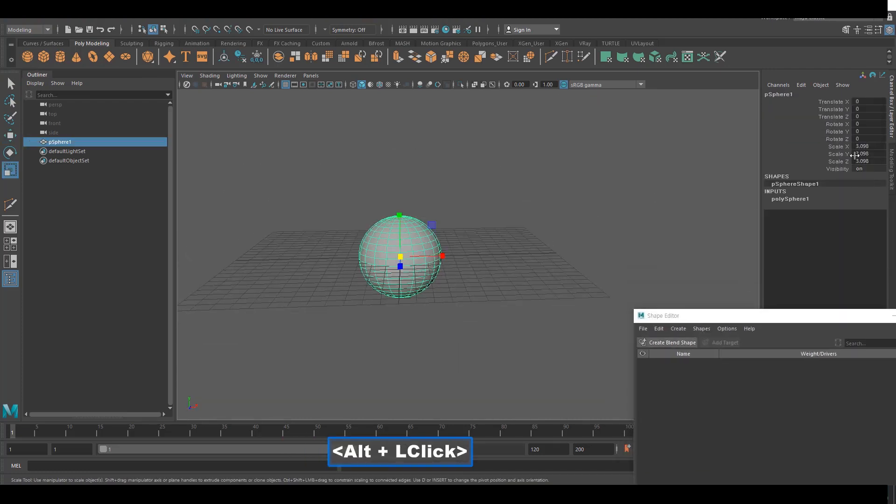
pyautogui.keyDown('alt'); pyautogui.moveTo(557, 158); pyautogui.dragTo(541, 161); pyautogui.keyUp('alt')
pyautogui.press('w')
pyautogui.press('w')
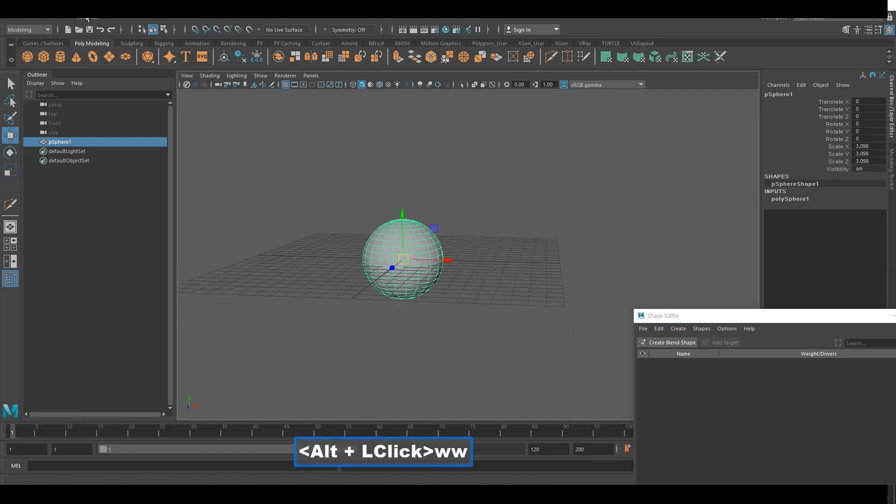
pyautogui.click(87, 11)
pyautogui.click(113, 50)
pyautogui.keyDown('alt'); pyautogui.moveTo(448, 252); pyautogui.dragTo(421, 257, button='right'); pyautogui.keyUp('alt')
pyautogui.keyDown('alt'); pyautogui.moveTo(611, 276); pyautogui.dragTo(647, 300); pyautogui.keyUp('alt')
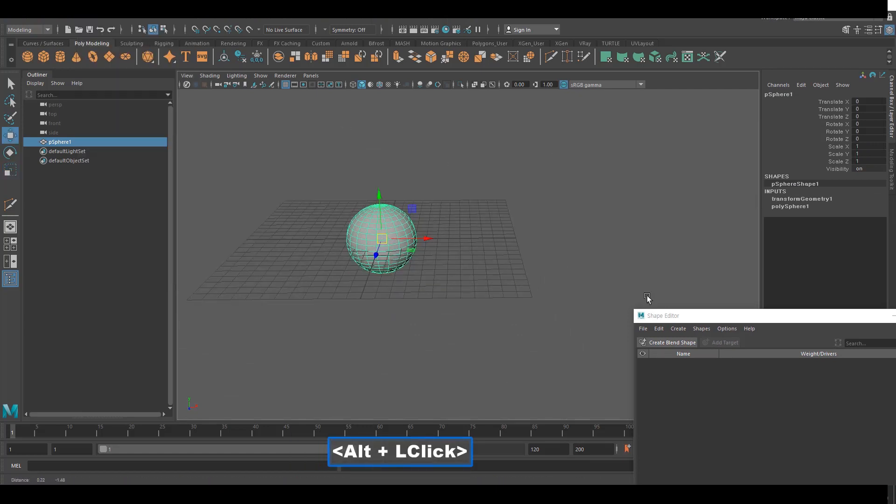
# Reposition the Shape Editor slightly and delete the sphere's construction history.
pyautogui.keyDown('alt'); pyautogui.moveTo(648, 299); pyautogui.dragTo(654, 301, button='middle'); pyautogui.keyUp('alt')
pyautogui.moveTo(766, 317); pyautogui.dragTo(729, 289)
pyautogui.keyDown('alt'); pyautogui.moveTo(508, 219); pyautogui.dragTo(485, 195, button='middle'); pyautogui.keyUp('alt')
pyautogui.click(426, 183)
pyautogui.click(384, 199)
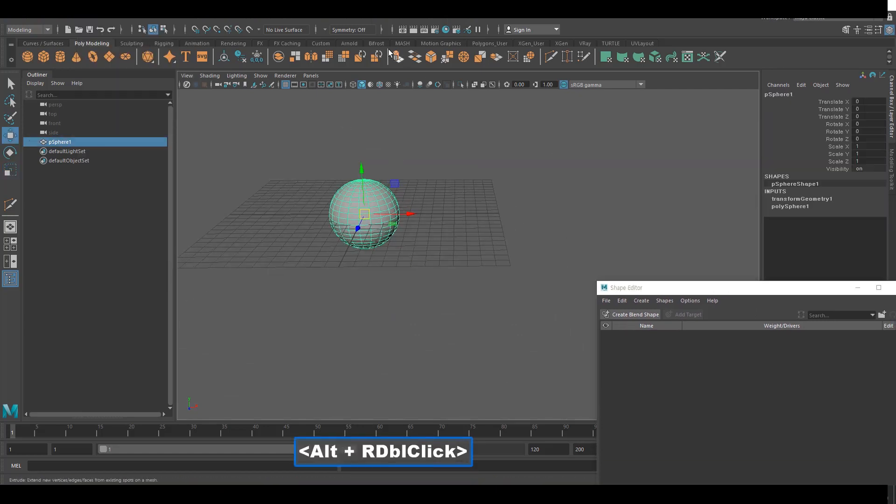
pyautogui.press('w')
pyautogui.click(317, 44)
pyautogui.click(37, 56)
# Duplicate the sphere and move the copy along X to about 10.5, beside the original.
pyautogui.keyDown('alt'); pyautogui.moveTo(303, 176); pyautogui.dragTo(305, 190, button='middle'); pyautogui.keyUp('alt')
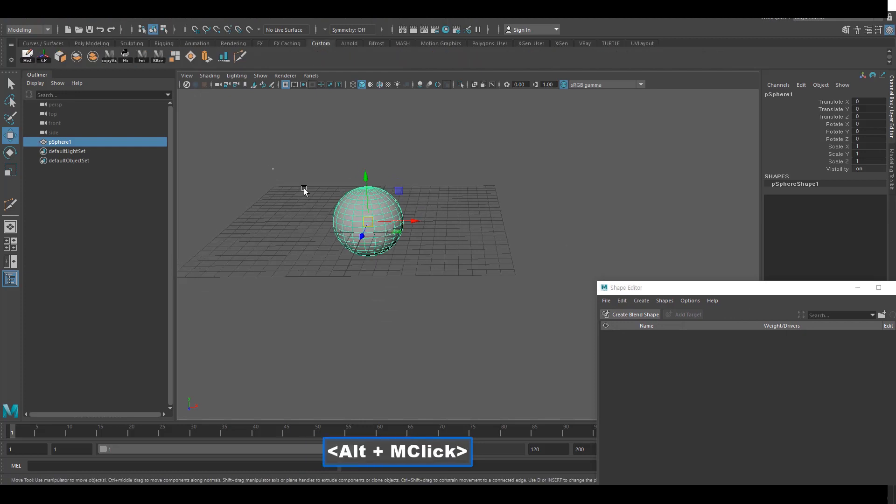
pyautogui.keyDown('alt'); pyautogui.moveTo(443, 296); pyautogui.dragTo(410, 274, button='middle'); pyautogui.keyUp('alt')
pyautogui.hotkey('ctrl', 'd')
pyautogui.moveTo(383, 210); pyautogui.dragTo(498, 203)
pyautogui.keyDown('alt'); pyautogui.moveTo(425, 210); pyautogui.dragTo(481, 232, button='right'); pyautogui.keyUp('alt')
pyautogui.keyDown('alt'); pyautogui.moveTo(481, 232); pyautogui.dragTo(471, 233, button='middle'); pyautogui.keyUp('alt')
pyautogui.keyDown('alt'); pyautogui.moveTo(519, 174); pyautogui.dragTo(518, 212, button='middle'); pyautogui.keyUp('alt')
# Deform the duplicate sphere by pulling its upper outer vertices upward with soft selection, and return to object mode.
pyautogui.keyDown('alt'); pyautogui.moveTo(518, 213); pyautogui.dragTo(538, 195); pyautogui.keyUp('alt')
pyautogui.moveTo(555, 173); pyautogui.dragTo(507, 173, button='right')
pyautogui.keyDown('alt'); pyautogui.moveTo(474, 180); pyautogui.dragTo(495, 168, button='middle'); pyautogui.keyUp('alt')
pyautogui.keyDown('alt'); pyautogui.moveTo(496, 169); pyautogui.dragTo(539, 210, button='right'); pyautogui.keyUp('alt')
pyautogui.moveTo(547, 215); pyautogui.dragTo(484, 178)
pyautogui.keyDown('alt'); pyautogui.moveTo(499, 191); pyautogui.dragTo(549, 201); pyautogui.keyUp('alt')
pyautogui.press('b')
pyautogui.moveTo(517, 153); pyautogui.dragTo(517, 130)
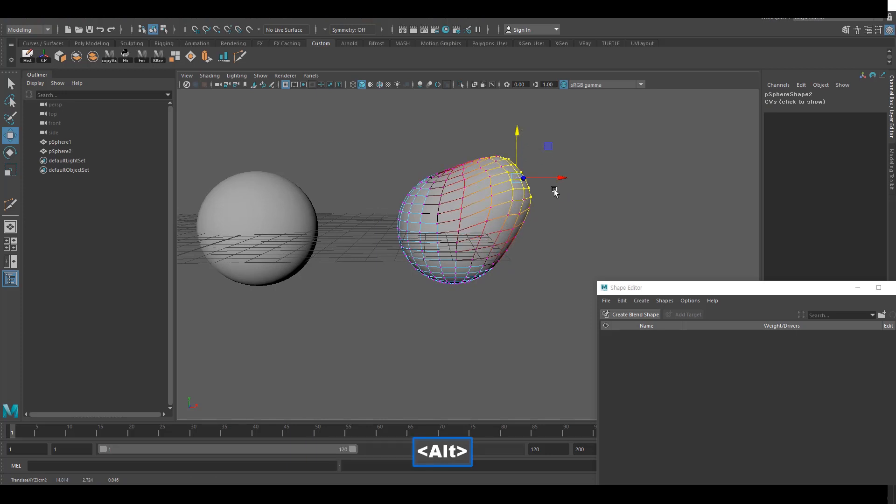
pyautogui.keyDown('alt'); pyautogui.moveTo(555, 190); pyautogui.dragTo(516, 205, button='right'); pyautogui.keyUp('alt')
pyautogui.moveTo(478, 202); pyautogui.dragTo(523, 189, button='right')
pyautogui.click(551, 205)
# Select the deformed sphere, add the original sphere to the selection, and bring the Shape Editor fully into view.
pyautogui.keyDown('alt'); pyautogui.moveTo(551, 205); pyautogui.dragTo(574, 175, button='middle'); pyautogui.keyUp('alt')
pyautogui.keyDown('alt'); pyautogui.moveTo(560, 186); pyautogui.dragTo(500, 250, button='right'); pyautogui.keyUp('alt')
pyautogui.press('w')
pyautogui.keyDown('alt'); pyautogui.moveTo(491, 283); pyautogui.dragTo(499, 314, button='middle'); pyautogui.keyUp('alt')
pyautogui.moveTo(498, 316); pyautogui.dragTo(456, 200)
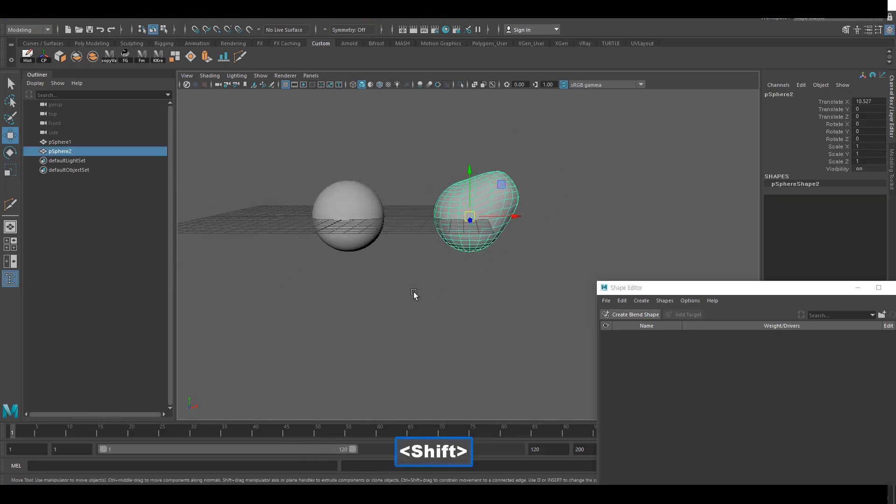
pyautogui.keyDown('shift'); pyautogui.click(350, 205); pyautogui.keyUp('shift')
pyautogui.keyDown('alt'); pyautogui.moveTo(401, 310); pyautogui.dragTo(358, 303, button='middle'); pyautogui.keyUp('alt')
pyautogui.moveTo(714, 289); pyautogui.dragTo(672, 207)
pyautogui.keyDown('alt'); pyautogui.moveTo(496, 294); pyautogui.dragTo(520, 283, button='middle'); pyautogui.keyUp('alt')
# Open the Blend Shape Deformer options and move the dialog clear of the spheres.
pyautogui.click(600, 218)
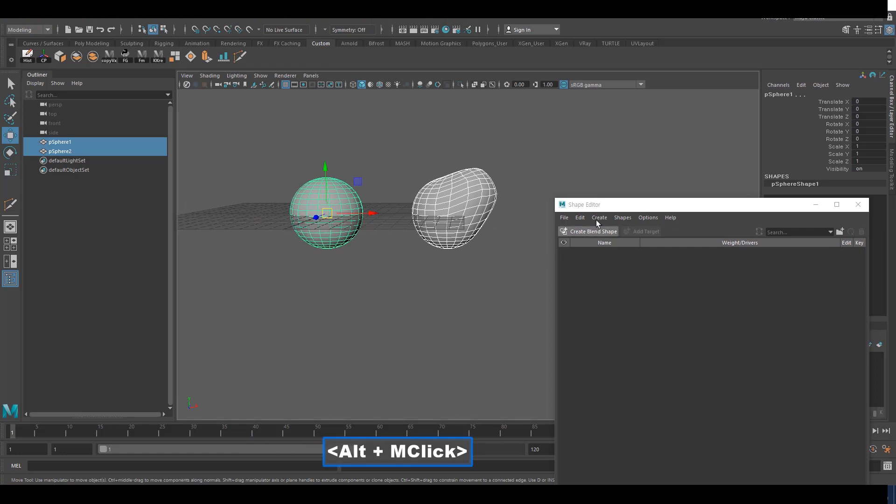
pyautogui.click(598, 218)
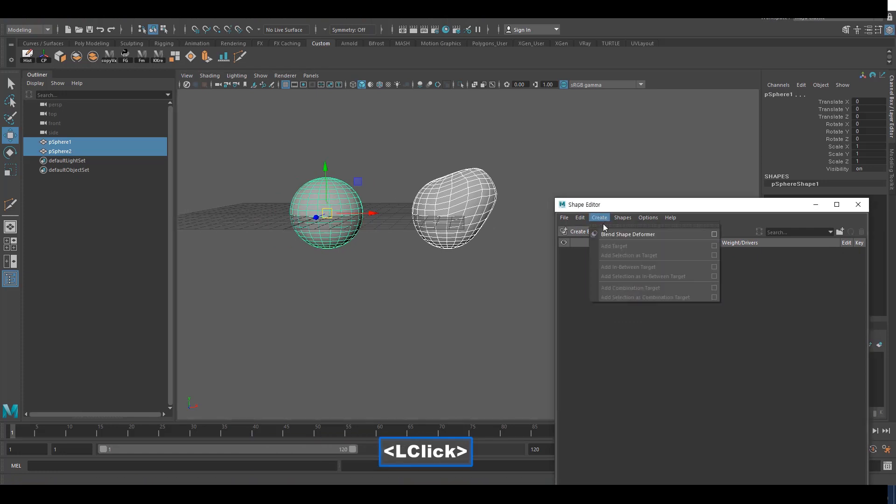
pyautogui.click(714, 234)
pyautogui.moveTo(444, 202); pyautogui.dragTo(670, 114)
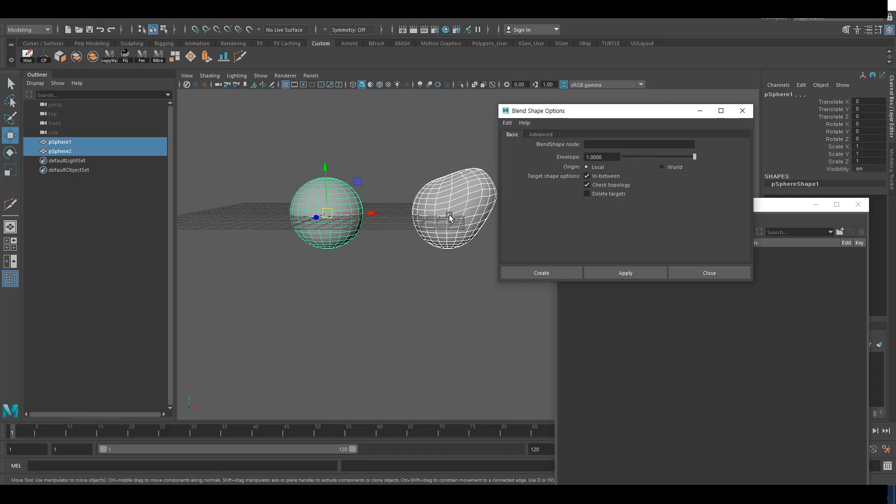
# Inspect the deformed target sphere and the original base sphere by selecting each in turn, and clear the selection.
pyautogui.click(414, 284)
pyautogui.keyDown('alt'); pyautogui.moveTo(415, 288); pyautogui.dragTo(371, 288, button='right'); pyautogui.keyUp('alt')
pyautogui.keyDown('alt'); pyautogui.moveTo(371, 287); pyautogui.dragTo(317, 287, button='middle'); pyautogui.keyUp('alt')
pyautogui.moveTo(437, 287); pyautogui.dragTo(391, 188)
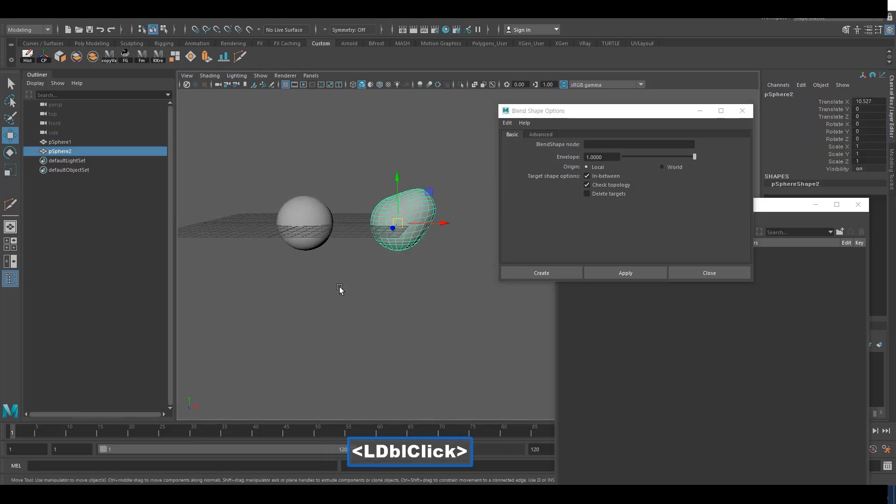
pyautogui.click(442, 304)
pyautogui.doubleClick(438, 303)
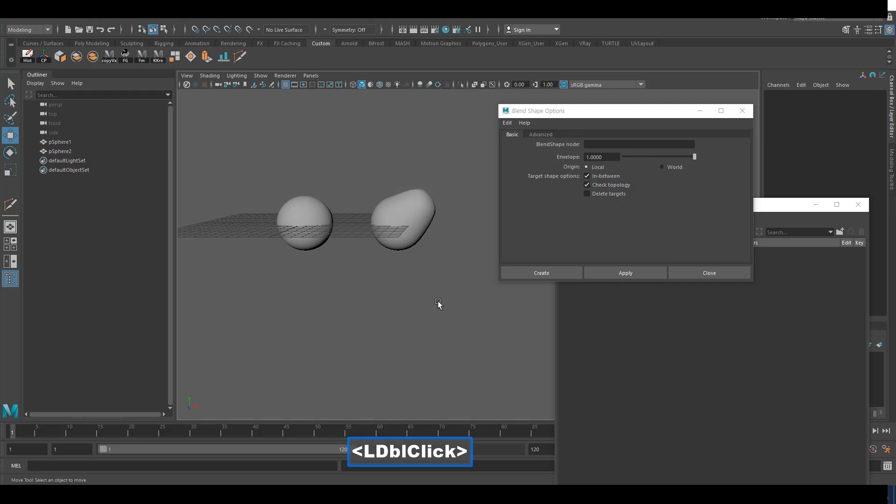
pyautogui.click(311, 241)
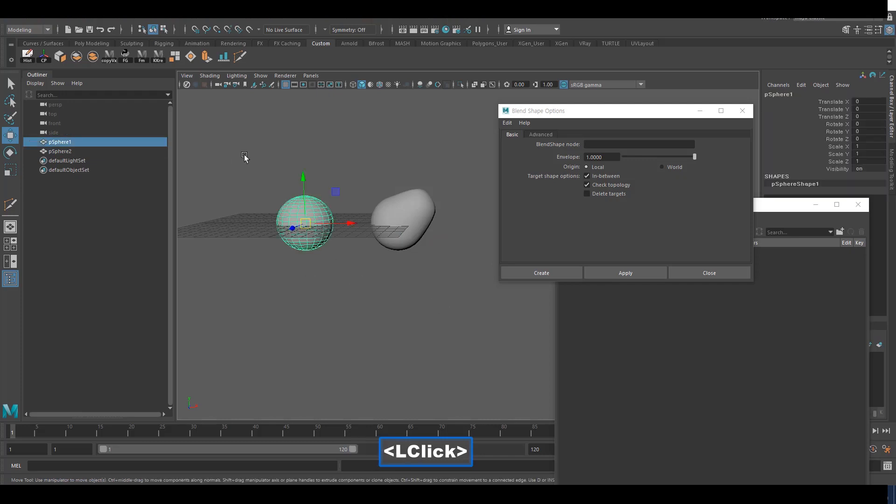
pyautogui.keyDown('alt'); pyautogui.moveTo(321, 259); pyautogui.dragTo(332, 262, button='middle'); pyautogui.keyUp('alt')
pyautogui.doubleClick(425, 224)
pyautogui.click(458, 283)
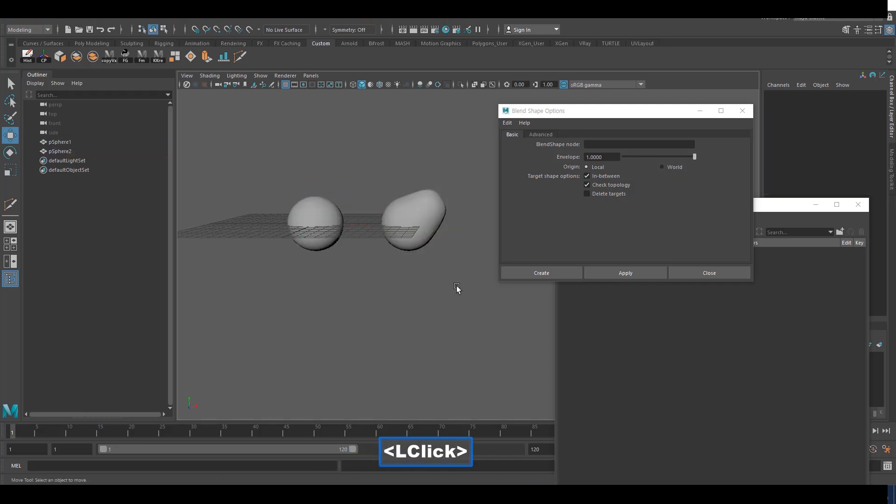
# Select the deformed sphere, add the original sphere to the selection, and apply the blend shape with Local origin.
pyautogui.keyDown('alt'); pyautogui.moveTo(430, 292); pyautogui.dragTo(434, 292, button='middle'); pyautogui.keyUp('alt')
pyautogui.keyDown('alt'); pyautogui.moveTo(434, 292); pyautogui.dragTo(435, 289); pyautogui.keyUp('alt')
pyautogui.doubleClick(465, 347)
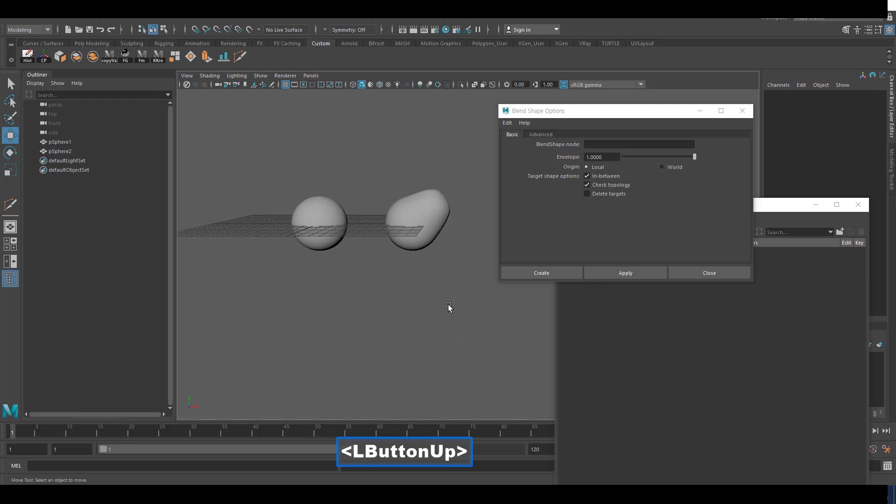
pyautogui.click(436, 206)
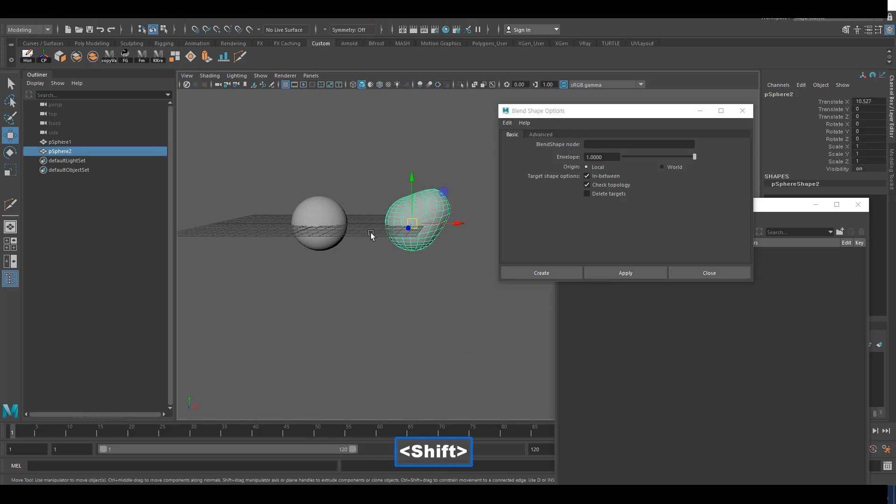
pyautogui.keyDown('shift'); pyautogui.click(313, 207); pyautogui.keyUp('shift')
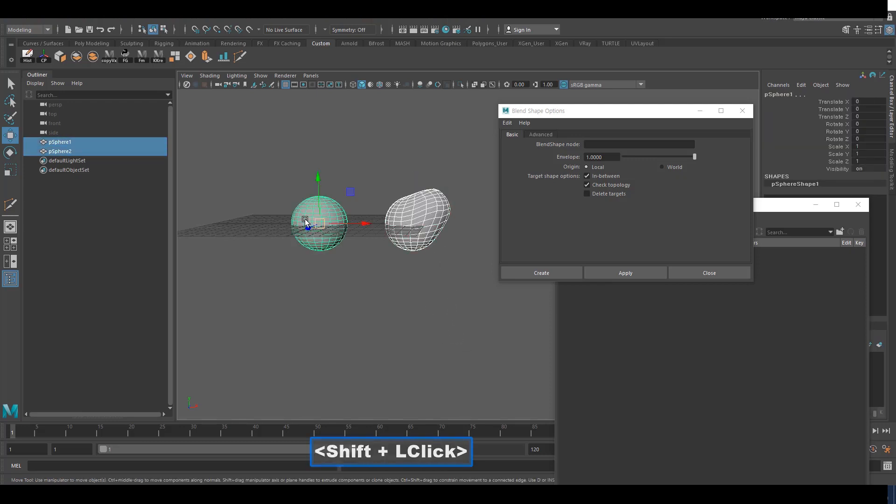
pyautogui.keyDown('alt'); pyautogui.moveTo(317, 224); pyautogui.dragTo(298, 225, button='middle'); pyautogui.keyUp('alt')
pyautogui.click(632, 273)
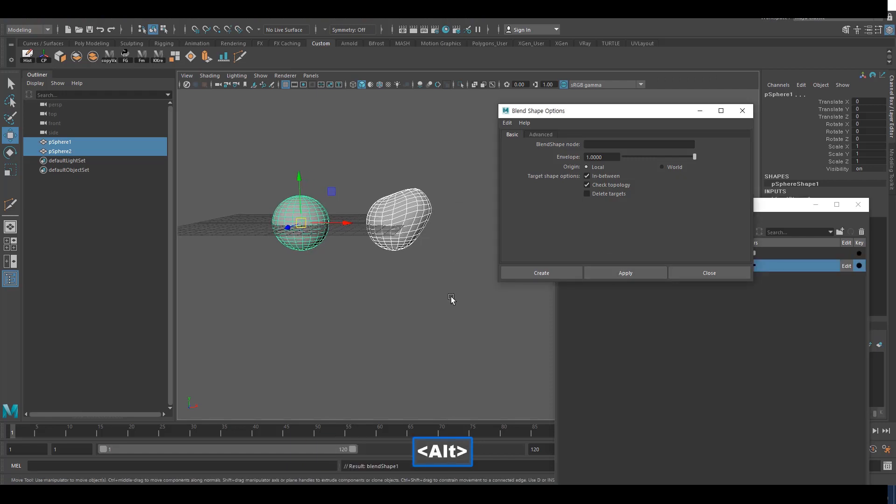
# Rearrange the Blend Shape Options dialog and the Shape Editor so the new blend shape entries and both spheres are visible.
pyautogui.keyDown('alt'); pyautogui.moveTo(451, 296); pyautogui.dragTo(410, 296, button='middle'); pyautogui.keyUp('alt')
pyautogui.moveTo(670, 117); pyautogui.dragTo(538, 369)
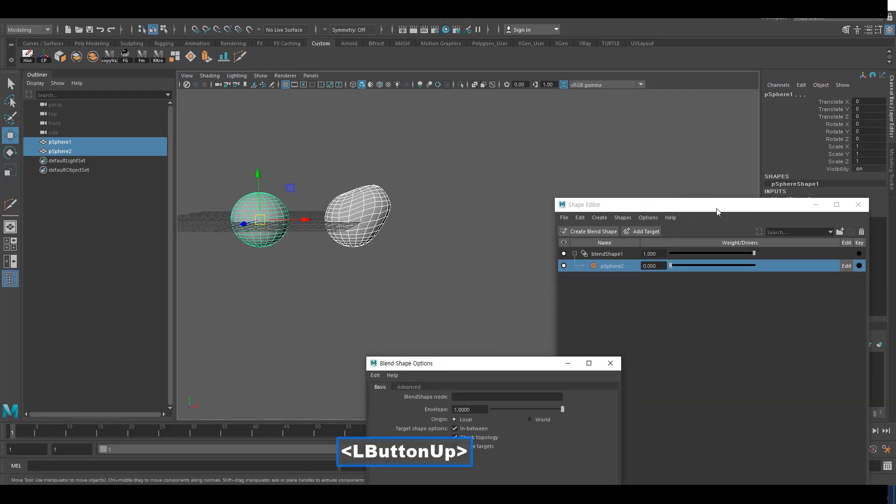
pyautogui.moveTo(718, 212); pyautogui.dragTo(719, 161)
pyautogui.keyDown('alt'); pyautogui.moveTo(480, 280); pyautogui.dragTo(440, 228, button='middle'); pyautogui.keyUp('alt')
pyautogui.moveTo(474, 365); pyautogui.dragTo(438, 353)
pyautogui.keyDown('alt'); pyautogui.moveTo(412, 264); pyautogui.dragTo(413, 264, button='middle'); pyautogui.keyUp('alt')
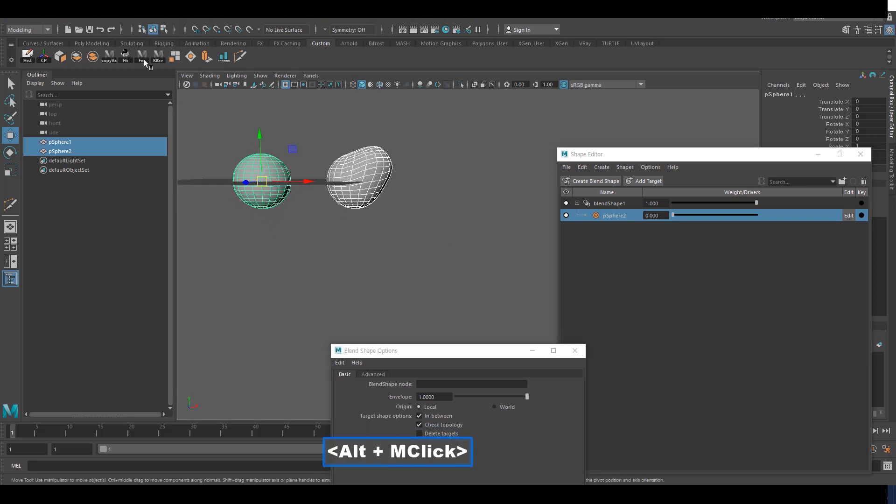
pyautogui.click(141, 19)
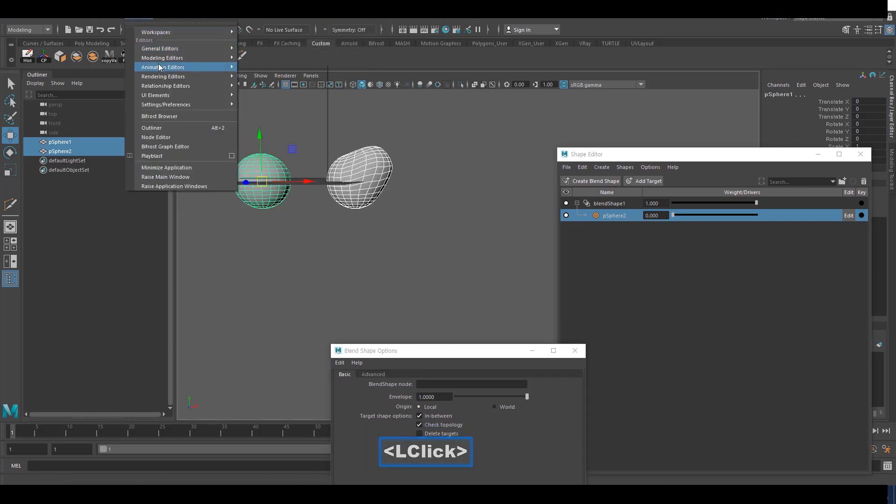
pyautogui.moveTo(159, 65)
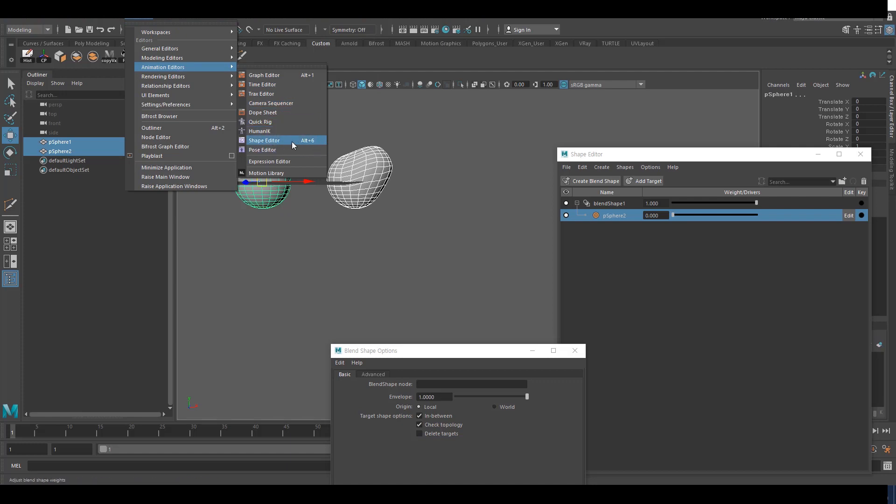
pyautogui.click(422, 230)
# Close the Blend Shape Options dialog and reframe the two spheres.
pyautogui.moveTo(494, 354); pyautogui.dragTo(442, 285)
pyautogui.click(524, 283)
pyautogui.keyDown('alt'); pyautogui.moveTo(468, 251); pyautogui.dragTo(473, 247, button='middle'); pyautogui.keyUp('alt')
pyautogui.keyDown('alt'); pyautogui.moveTo(472, 247); pyautogui.dragTo(412, 252, button='right'); pyautogui.keyUp('alt')
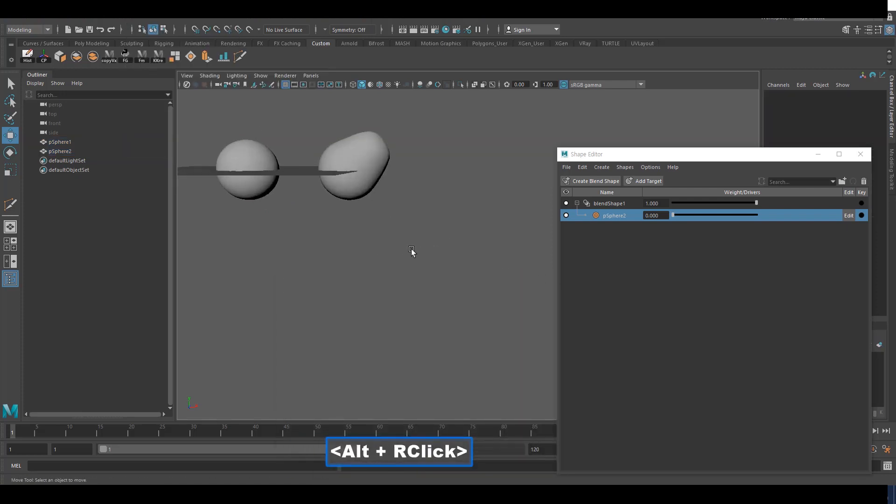
pyautogui.keyDown('alt'); pyautogui.moveTo(412, 252); pyautogui.dragTo(420, 261, button='middle'); pyautogui.keyUp('alt')
# Review the target-then-base selection order by selecting the deformed sphere and adding the original sphere, twice.
pyautogui.click(372, 184)
pyautogui.keyDown('shift'); pyautogui.click(282, 195); pyautogui.keyUp('shift')
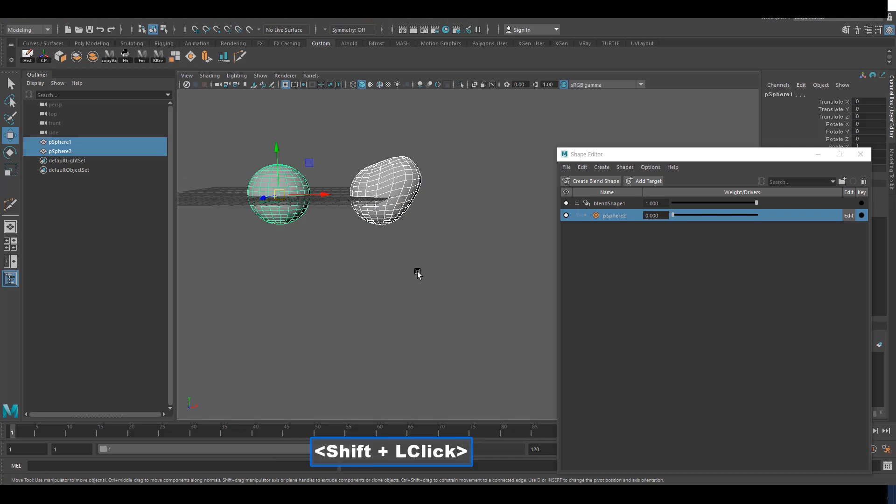
pyautogui.moveTo(439, 284); pyautogui.dragTo(370, 174)
pyautogui.keyDown('shift'); pyautogui.click(284, 195); pyautogui.keyUp('shift')
pyautogui.keyDown('alt'); pyautogui.moveTo(444, 266); pyautogui.dragTo(418, 263, button='middle'); pyautogui.keyUp('alt')
# Select the blendShape1 node in the Shape Editor and move the editor clear of the spheres.
pyautogui.click(614, 204)
pyautogui.moveTo(685, 159); pyautogui.dragTo(631, 285)
pyautogui.keyDown('alt'); pyautogui.moveTo(246, 255); pyautogui.dragTo(294, 240, button='middle'); pyautogui.keyUp('alt')
# Select the original sphere, expand its blendShape1 input channels, and set the Envelope to 0.
pyautogui.click(310, 193)
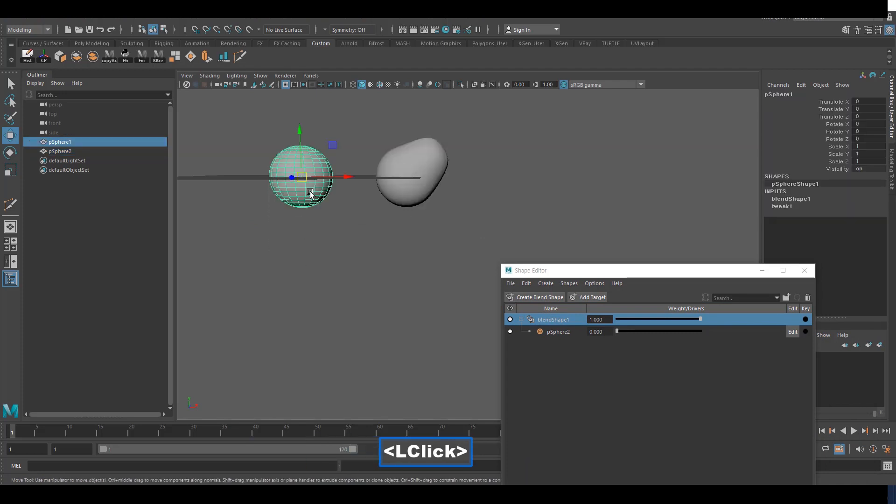
pyautogui.click(790, 199)
pyautogui.click(778, 206)
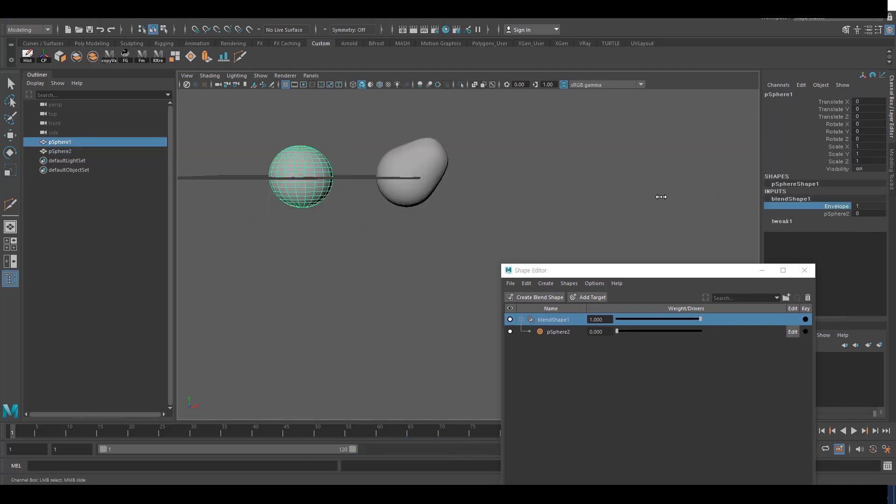
pyautogui.moveTo(661, 196); pyautogui.dragTo(634, 194, button='middle')
# Try scrubbing the pSphere2 weight with the envelope off, and set the blendShape1 Envelope back to 1.
pyautogui.click(842, 214)
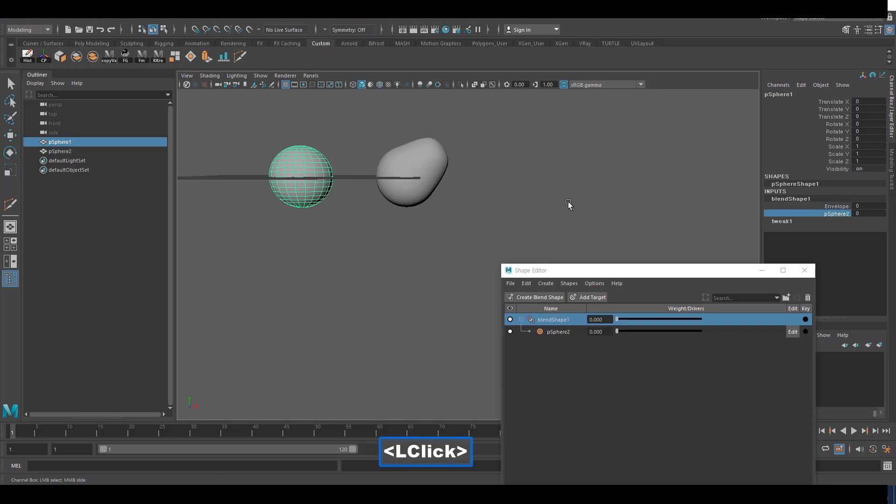
pyautogui.moveTo(576, 209); pyautogui.dragTo(576, 208, button='middle')
pyautogui.moveTo(436, 190); pyautogui.dragTo(420, 191, button='middle')
pyautogui.click(838, 207)
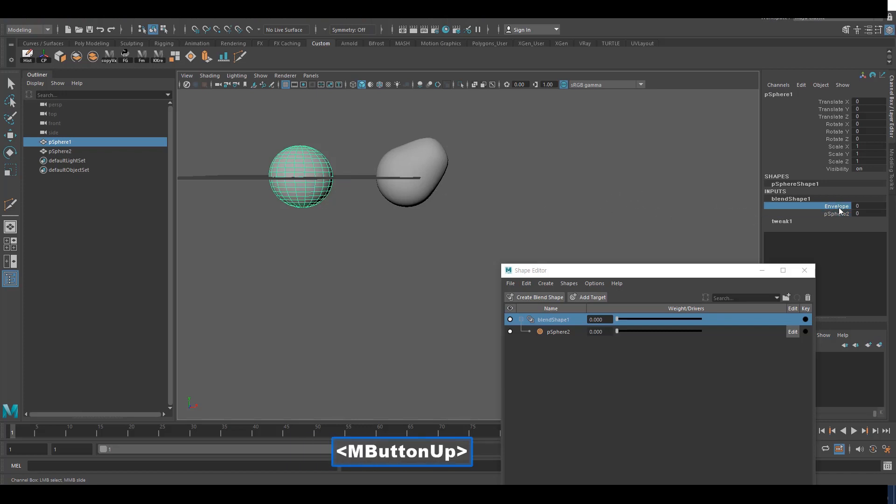
pyautogui.moveTo(729, 201); pyautogui.dragTo(763, 201, button='middle')
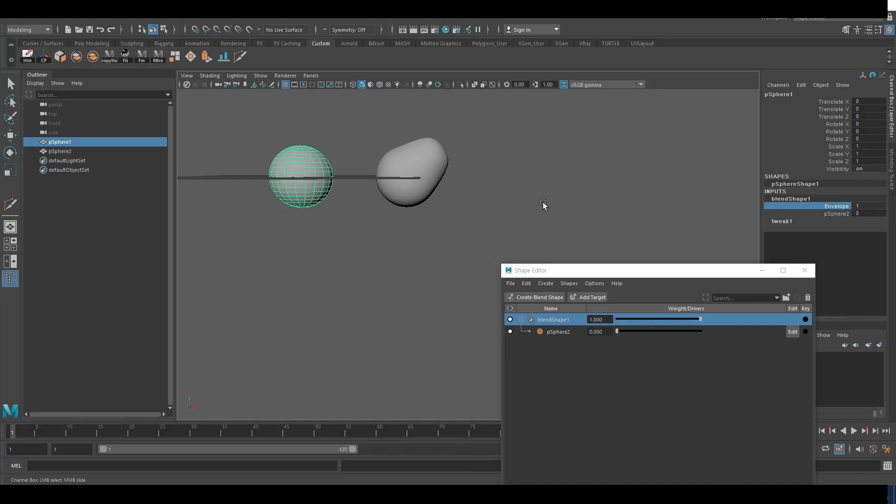
# Reselect the original sphere and raise the pSphere2 target weight to 1.000 in the Shape Editor.
pyautogui.click(366, 251)
pyautogui.click(314, 192)
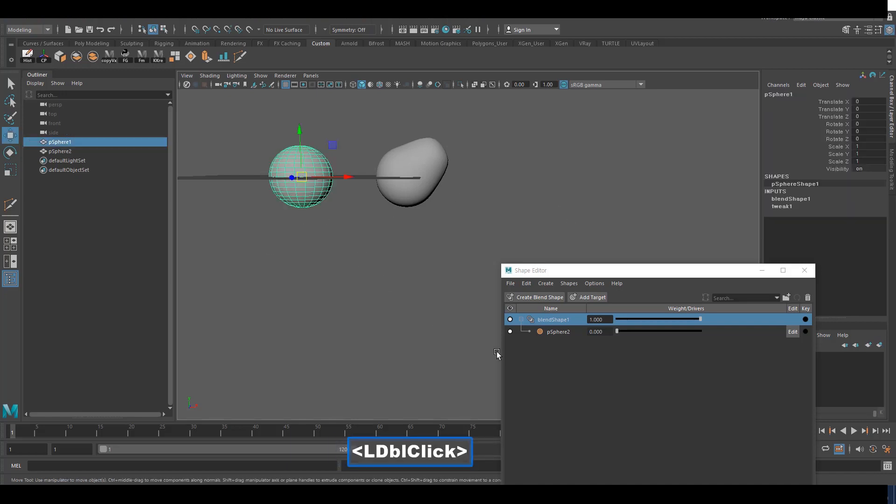
pyautogui.click(554, 333)
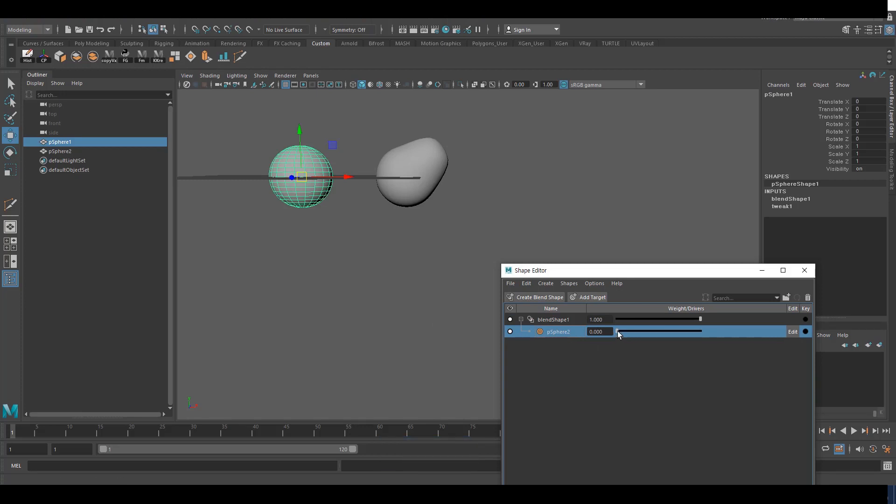
pyautogui.moveTo(617, 332); pyautogui.dragTo(763, 332)
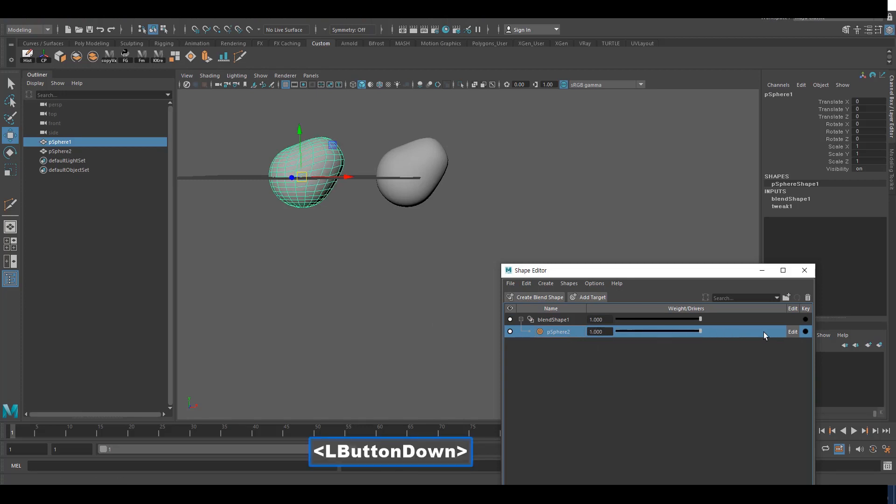
# Compare the blended original with the deformed target by selecting each sphere in turn, and clear the selection.
pyautogui.click(365, 274)
pyautogui.click(304, 197)
pyautogui.click(418, 201)
pyautogui.click(434, 254)
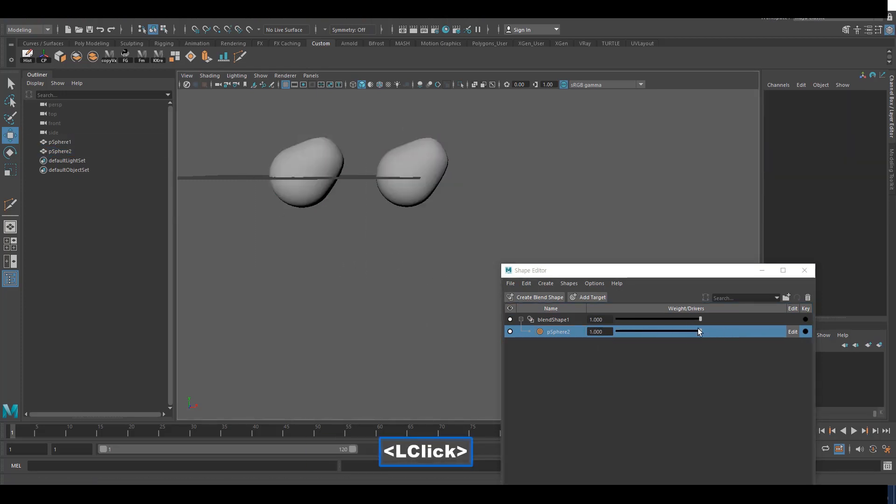
# Scrub the pSphere2 target weight back and forth and set it to 0.000.
pyautogui.moveTo(698, 332); pyautogui.dragTo(685, 331)
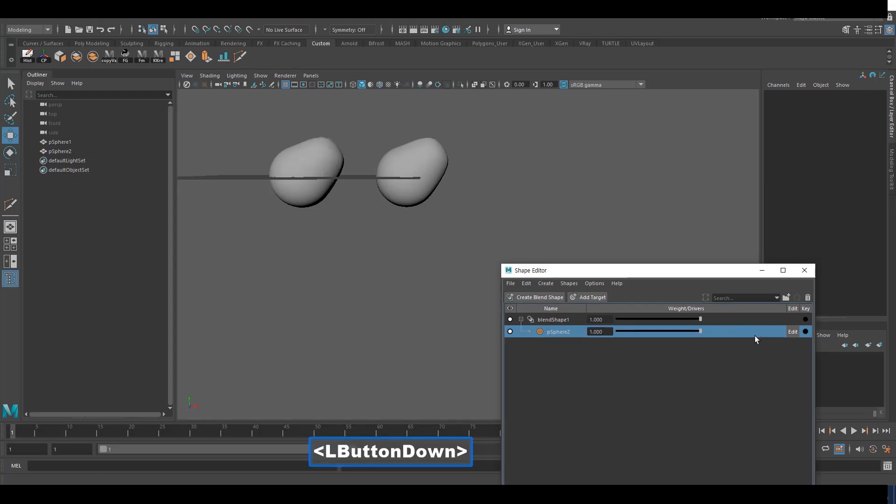
pyautogui.moveTo(756, 337); pyautogui.dragTo(548, 329)
pyautogui.keyDown('alt'); pyautogui.moveTo(467, 313); pyautogui.dragTo(380, 300, button='middle'); pyautogui.keyUp('alt')
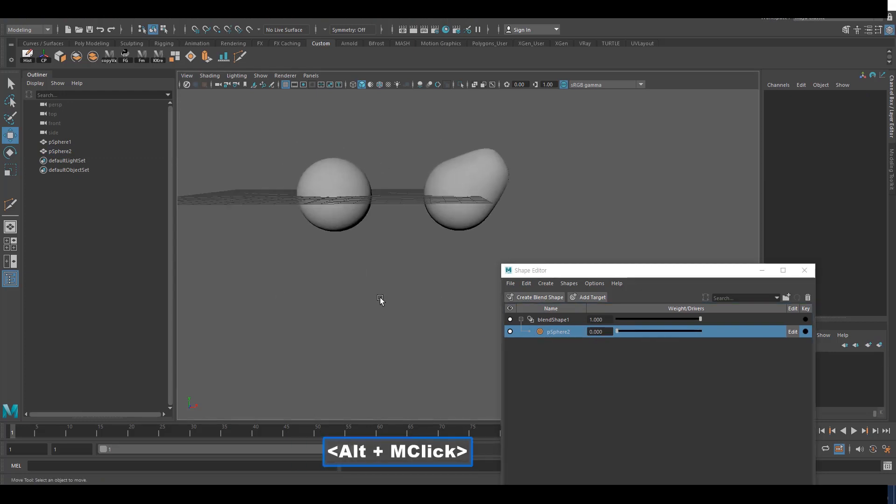
# Examine the original sphere and the deformed sphere by selecting each from different view angles, and clear the selection.
pyautogui.moveTo(380, 298); pyautogui.dragTo(337, 215)
pyautogui.keyDown('alt'); pyautogui.moveTo(354, 275); pyautogui.dragTo(333, 284, button='right'); pyautogui.keyUp('alt')
pyautogui.click(402, 299)
pyautogui.moveTo(402, 298); pyautogui.dragTo(345, 214)
pyautogui.keyDown('alt'); pyautogui.moveTo(348, 221); pyautogui.dragTo(359, 239); pyautogui.keyUp('alt')
pyautogui.keyDown('alt'); pyautogui.moveTo(359, 238); pyautogui.dragTo(355, 235, button='middle'); pyautogui.keyUp('alt')
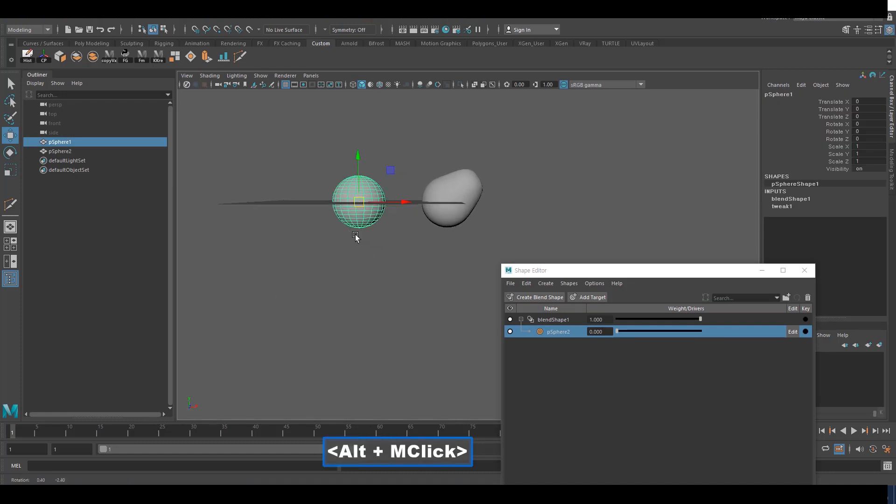
pyautogui.click(449, 199)
pyautogui.doubleClick(442, 323)
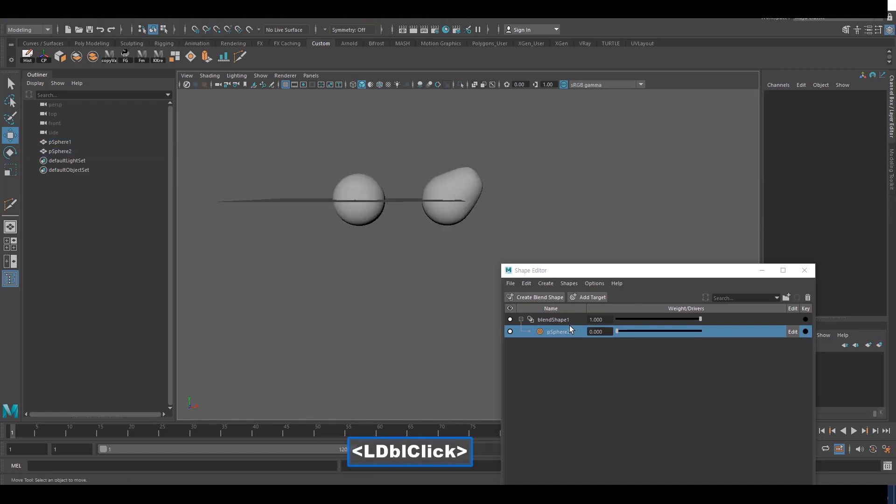
# Delete the blendShape1 deformer from the Shape Editor.
pyautogui.click(776, 317)
pyautogui.click(807, 299)
pyautogui.keyDown('alt'); pyautogui.moveTo(505, 253); pyautogui.dragTo(416, 265, button='middle'); pyautogui.keyUp('alt')
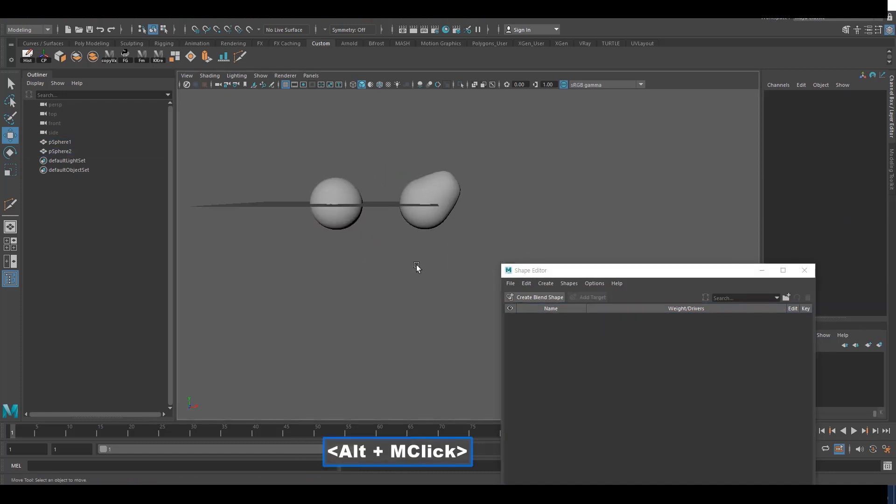
# With the deformed sphere and then the original selected, open the Blend Shape Deformer options and set the Origin to World.
pyautogui.click(418, 214)
pyautogui.keyDown('alt'); pyautogui.moveTo(390, 180); pyautogui.dragTo(371, 213); pyautogui.keyUp('alt')
pyautogui.keyDown('shift'); pyautogui.click(337, 224); pyautogui.keyUp('shift')
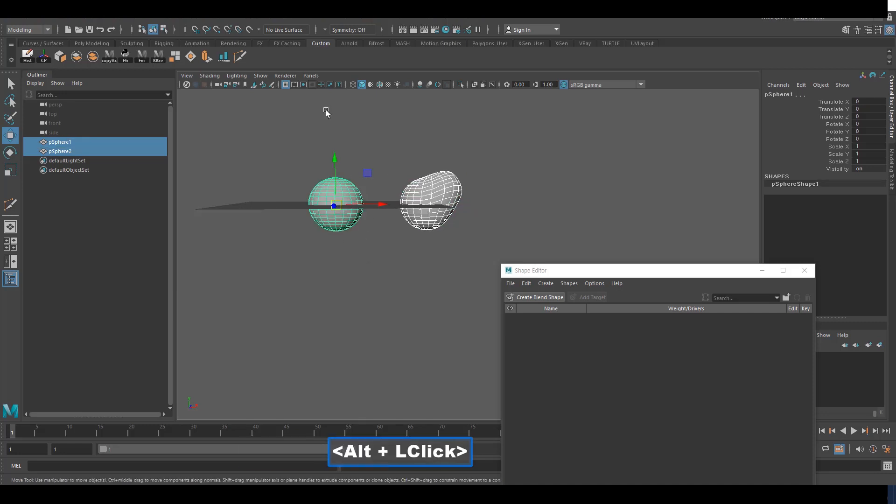
pyautogui.click(546, 283)
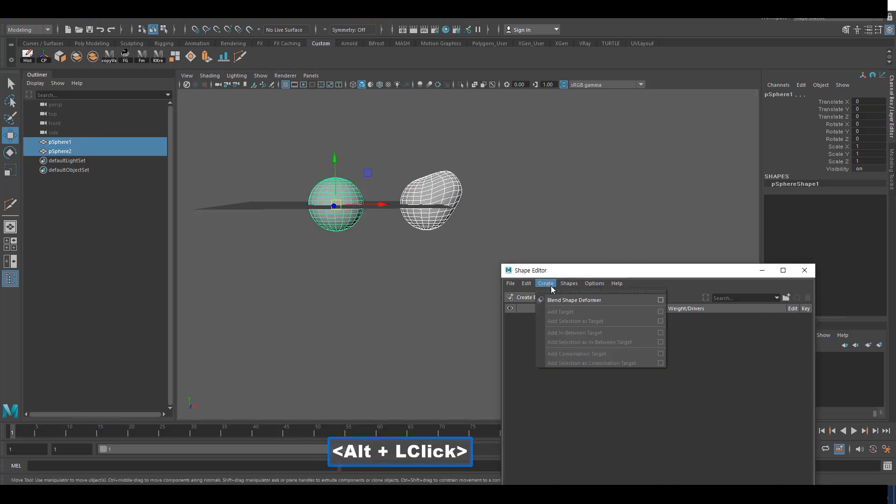
pyautogui.click(661, 302)
pyautogui.moveTo(456, 284); pyautogui.dragTo(703, 98)
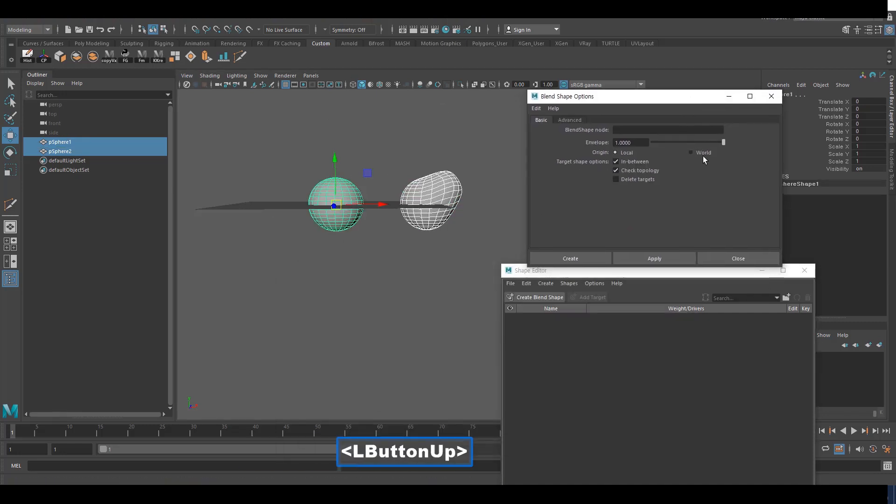
pyautogui.click(692, 152)
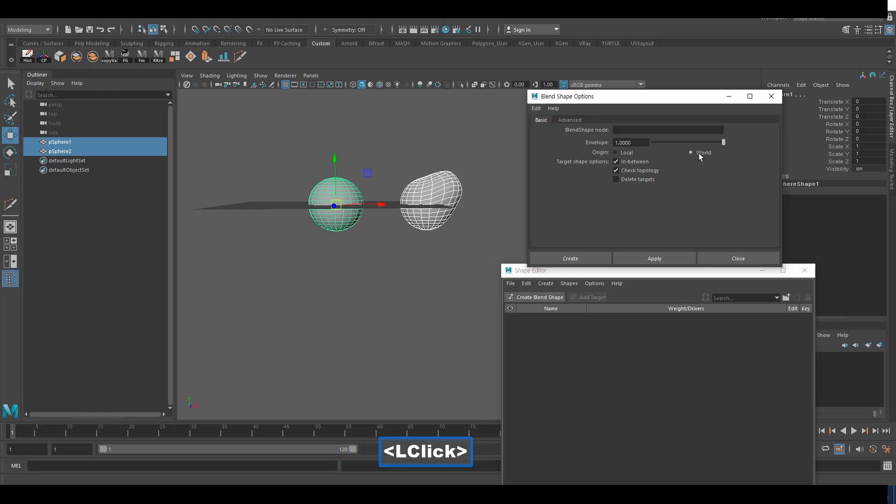
# Reselect the deformed sphere, add the original sphere, and apply the blend shape with World origin.
pyautogui.click(344, 296)
pyautogui.keyDown('alt'); pyautogui.moveTo(470, 243); pyautogui.dragTo(265, 231); pyautogui.keyUp('alt')
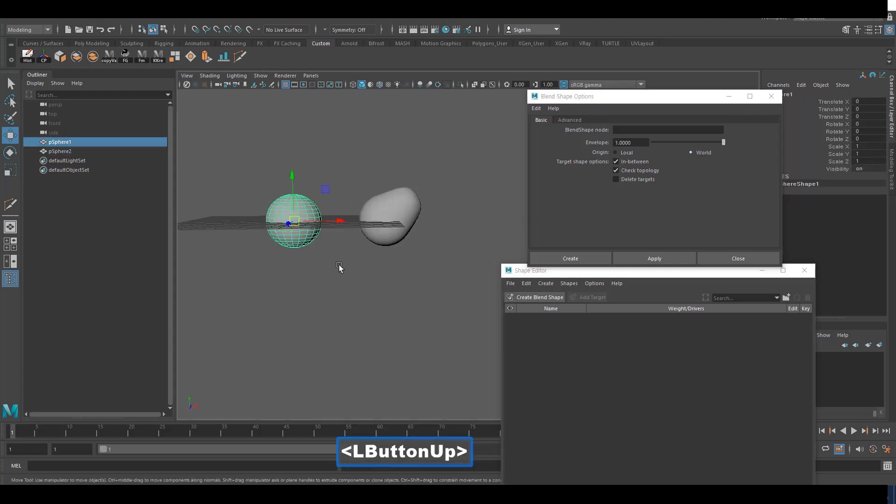
pyautogui.click(353, 275)
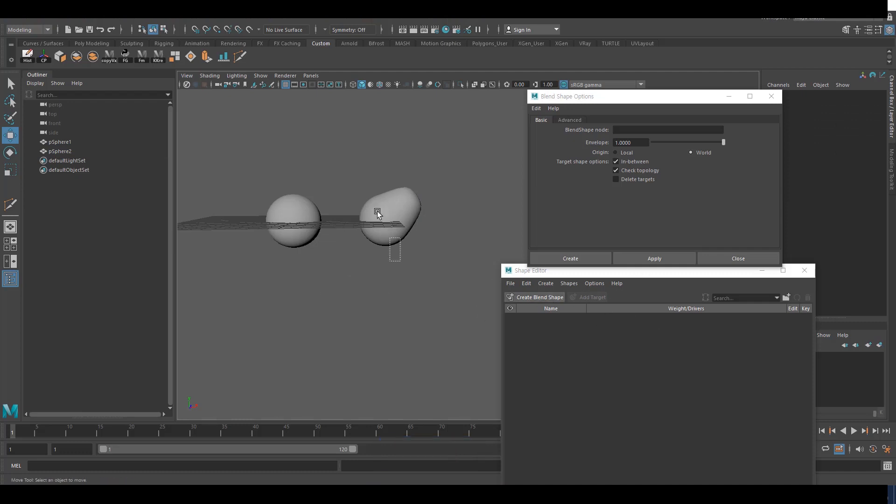
pyautogui.click(377, 214)
pyautogui.keyDown('shift'); pyautogui.click(293, 220); pyautogui.keyUp('shift')
pyautogui.click(654, 258)
# Clear the selection and preview the World-origin blend by scrubbing the pSphere2 target weight and returning it to 0.
pyautogui.keyDown('alt'); pyautogui.moveTo(435, 308); pyautogui.dragTo(446, 299, button='middle'); pyautogui.keyUp('alt')
pyautogui.click(447, 300)
pyautogui.moveTo(633, 334); pyautogui.dragTo(579, 317)
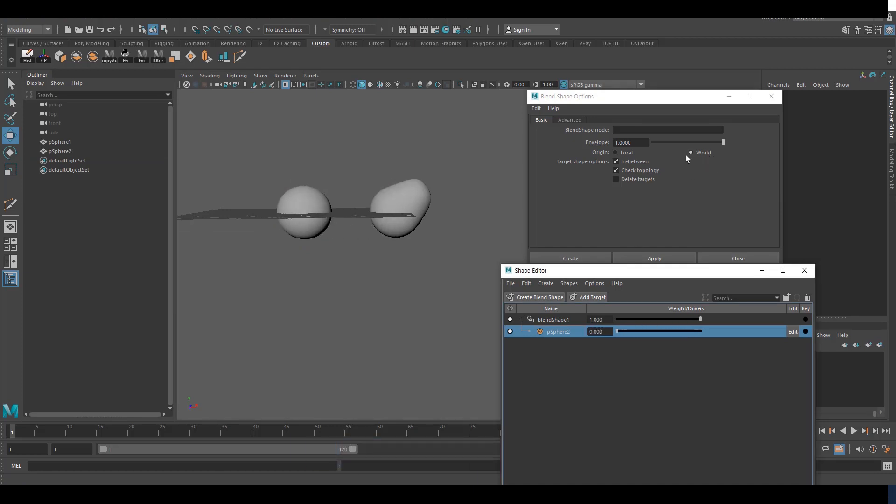
# Set the Origin option to Local, and inspect the original and deformed spheres by selecting each in turn.
pyautogui.click(626, 153)
pyautogui.moveTo(330, 280); pyautogui.dragTo(296, 202)
pyautogui.doubleClick(304, 233)
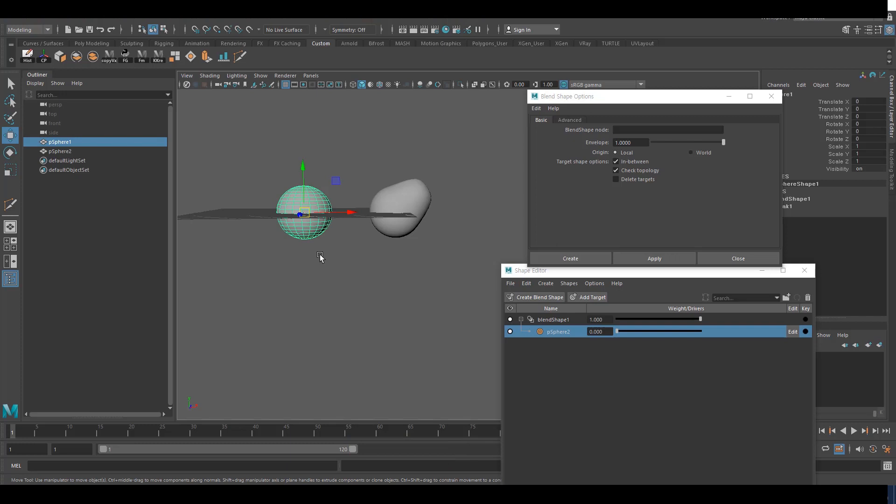
pyautogui.click(314, 250)
pyautogui.click(412, 236)
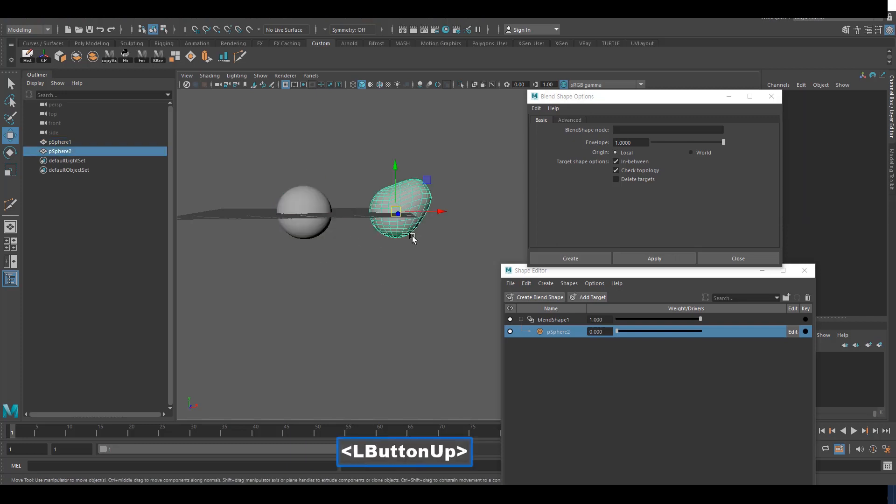
# Preview the original moving onto the deformed sphere by raising the pSphere2 weight to 1 and returning it to 0.
pyautogui.moveTo(376, 280); pyautogui.dragTo(465, 177)
pyautogui.click(636, 337)
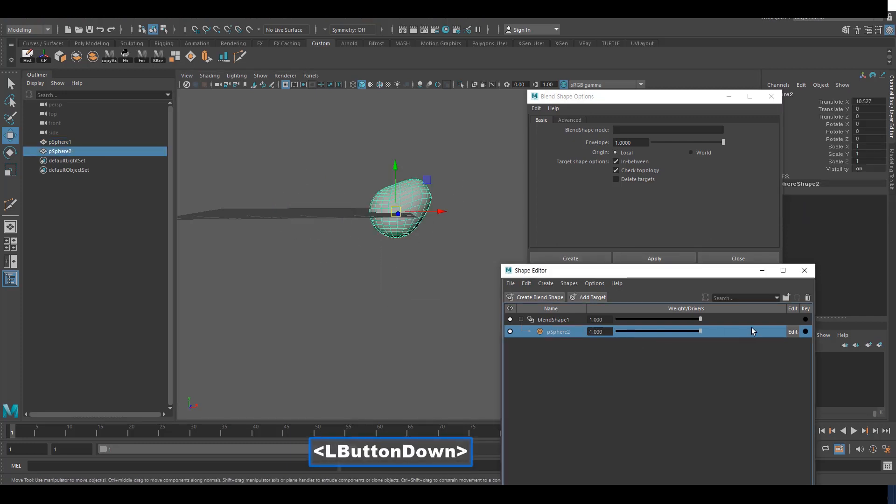
pyautogui.click(412, 316)
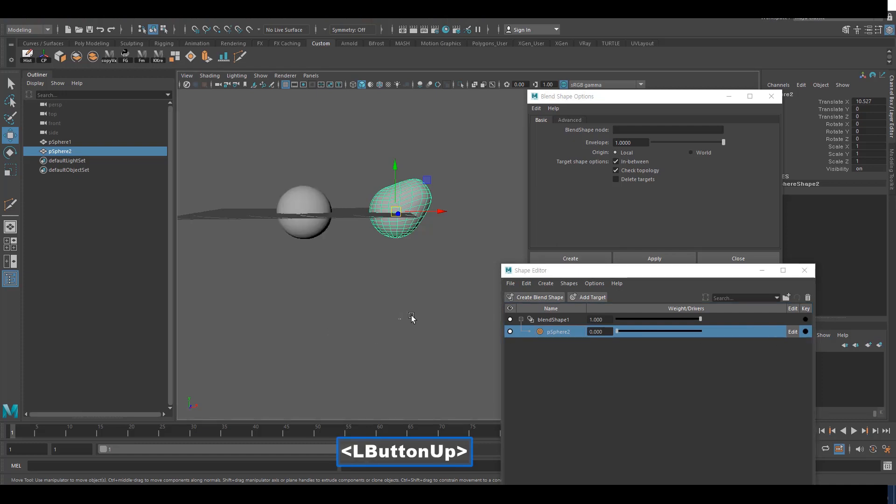
# Clear the selection and close the Blend Shape Options window, keeping both spheres in view.
pyautogui.click(413, 230)
pyautogui.keyDown('alt'); pyautogui.moveTo(447, 273); pyautogui.dragTo(344, 317, button='right'); pyautogui.keyUp('alt')
pyautogui.click(377, 306)
pyautogui.keyDown('alt'); pyautogui.moveTo(379, 307); pyautogui.dragTo(347, 295, button='middle'); pyautogui.keyUp('alt')
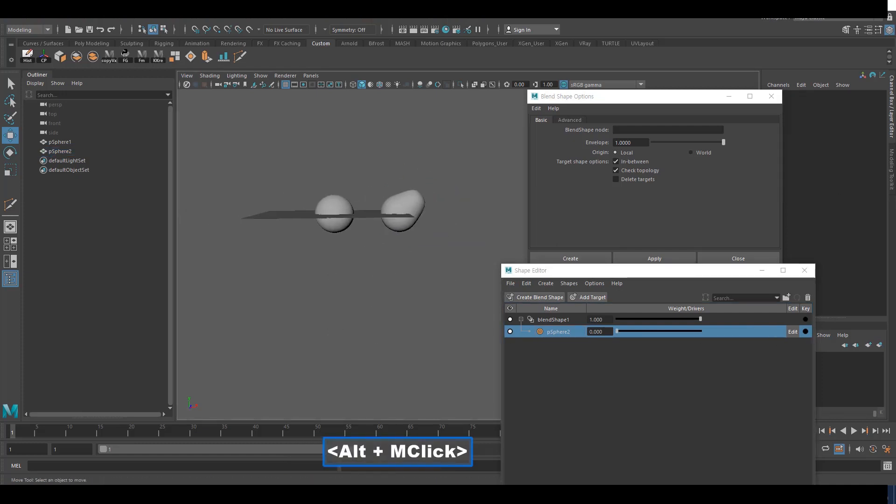
pyautogui.click(771, 96)
pyautogui.keyDown('alt'); pyautogui.moveTo(394, 158); pyautogui.dragTo(382, 149, button='middle'); pyautogui.keyUp('alt')
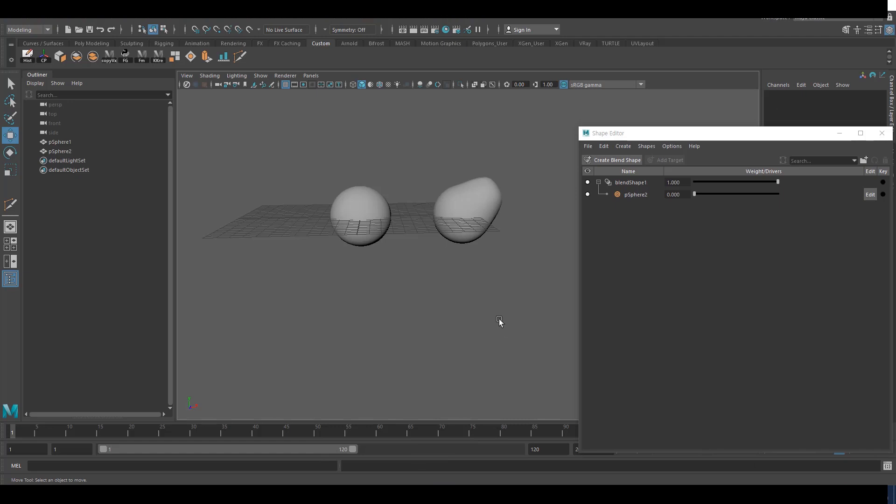
pyautogui.keyDown('alt'); pyautogui.moveTo(482, 320); pyautogui.dragTo(488, 321); pyautogui.keyUp('alt')
pyautogui.moveTo(513, 314); pyautogui.dragTo(450, 235)
pyautogui.keyDown('alt'); pyautogui.moveTo(565, 251); pyautogui.dragTo(557, 256); pyautogui.keyUp('alt')
pyautogui.click(557, 256)
# Reopen the Blend Shape Deformer options, turn off In-between, and close the dialog.
pyautogui.click(630, 146)
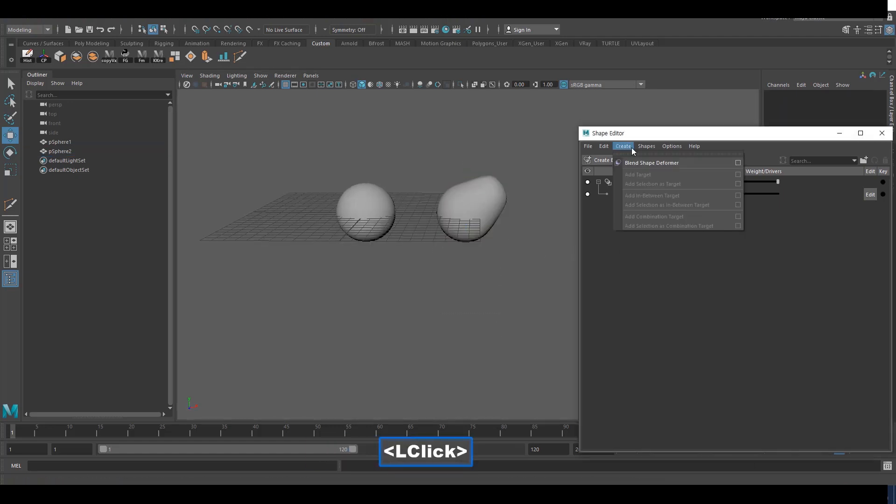
pyautogui.click(732, 165)
pyautogui.keyDown('alt'); pyautogui.moveTo(450, 263); pyautogui.dragTo(626, 180); pyautogui.keyUp('alt')
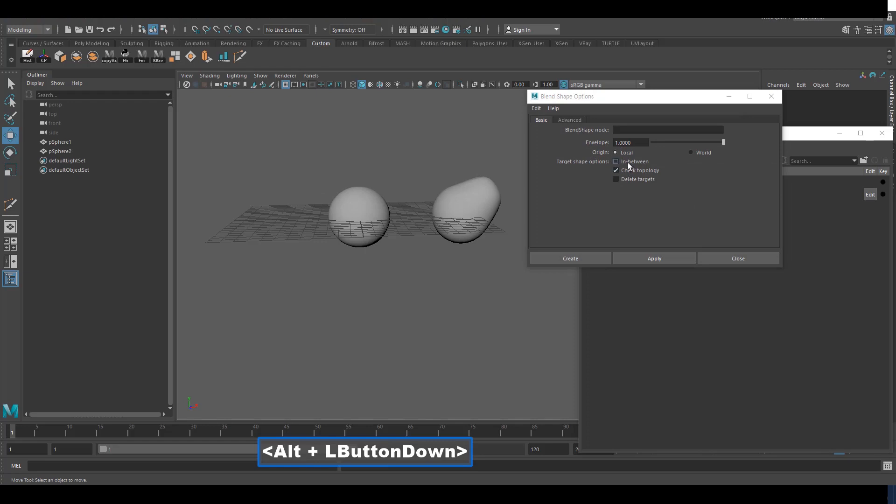
pyautogui.keyDown('alt'); pyautogui.moveTo(470, 256); pyautogui.dragTo(451, 260); pyautogui.keyUp('alt')
pyautogui.keyDown('alt'); pyautogui.moveTo(446, 260); pyautogui.dragTo(458, 262, button='middle'); pyautogui.keyUp('alt')
pyautogui.keyDown('alt'); pyautogui.moveTo(458, 261); pyautogui.dragTo(465, 259); pyautogui.keyUp('alt')
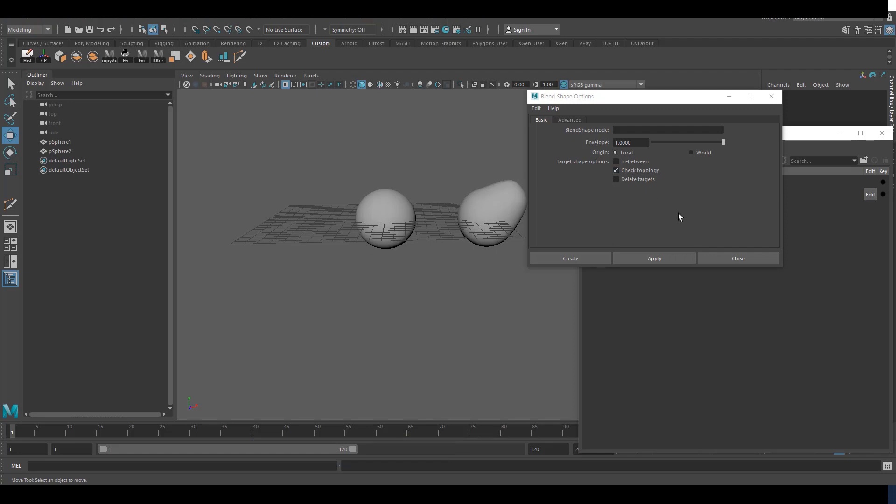
pyautogui.click(754, 259)
pyautogui.keyDown('alt'); pyautogui.moveTo(540, 266); pyautogui.dragTo(583, 267, button='middle'); pyautogui.keyUp('alt')
pyautogui.press('w')
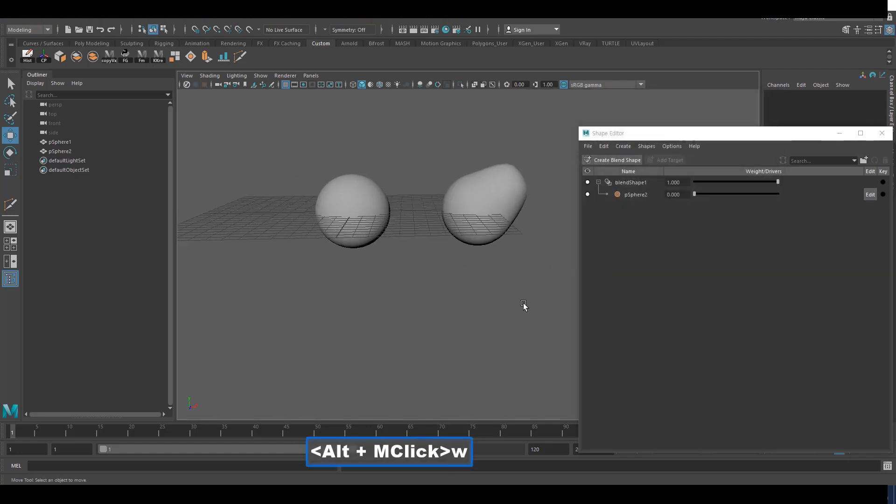
# Set the pSphere2 target weight to 1 and inspect the blended original beside the deformed sphere.
pyautogui.click(524, 306)
pyautogui.keyDown('alt'); pyautogui.moveTo(454, 196); pyautogui.dragTo(448, 264, button='middle'); pyautogui.keyUp('alt')
pyautogui.keyDown('alt'); pyautogui.moveTo(510, 318); pyautogui.dragTo(503, 293, button='middle'); pyautogui.keyUp('alt')
pyautogui.moveTo(504, 293)
pyautogui.keyDown('alt'); pyautogui.mouseDown()
pyautogui.moveTo(529, 289)
pyautogui.moveTo(518, 299)
pyautogui.mouseUp(); pyautogui.keyUp('alt')
pyautogui.click(496, 248)
pyautogui.click(513, 278)
pyautogui.moveTo(696, 194); pyautogui.dragTo(779, 194)
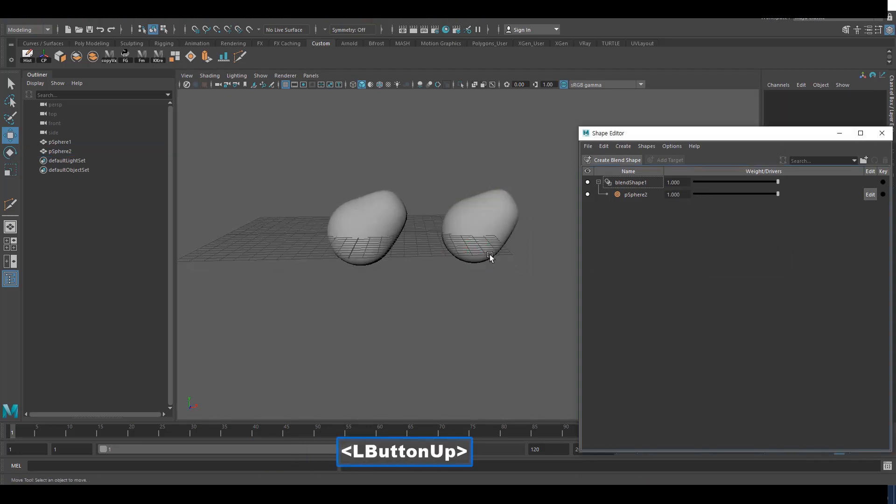
pyautogui.keyDown('alt'); pyautogui.click(393, 220); pyautogui.keyUp('alt')
pyautogui.keyDown('alt'); pyautogui.moveTo(410, 274); pyautogui.dragTo(420, 278); pyautogui.keyUp('alt')
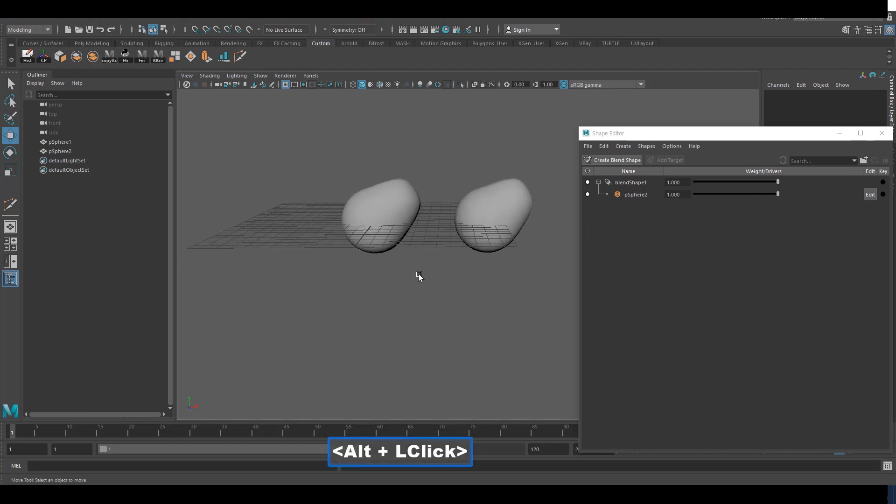
# Select the blended original sphere, then highlight the pSphere2 target in the Shape Editor.
pyautogui.click(405, 234)
pyautogui.keyDown('alt'); pyautogui.moveTo(405, 234); pyautogui.dragTo(424, 241, button='right'); pyautogui.keyUp('alt')
pyautogui.keyDown('alt'); pyautogui.moveTo(423, 242); pyautogui.dragTo(424, 252, button='middle'); pyautogui.keyUp('alt')
pyautogui.keyDown('alt'); pyautogui.moveTo(424, 252); pyautogui.dragTo(418, 245); pyautogui.keyUp('alt')
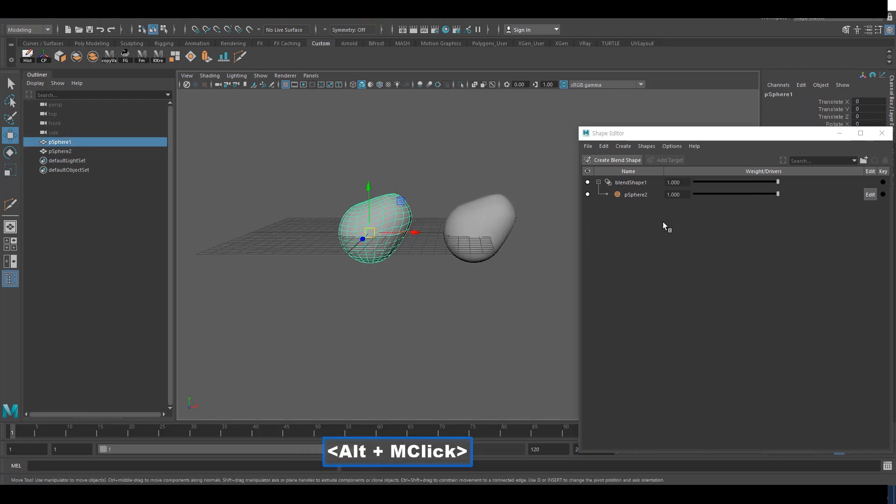
pyautogui.click(636, 198)
pyautogui.moveTo(647, 134); pyautogui.dragTo(617, 126)
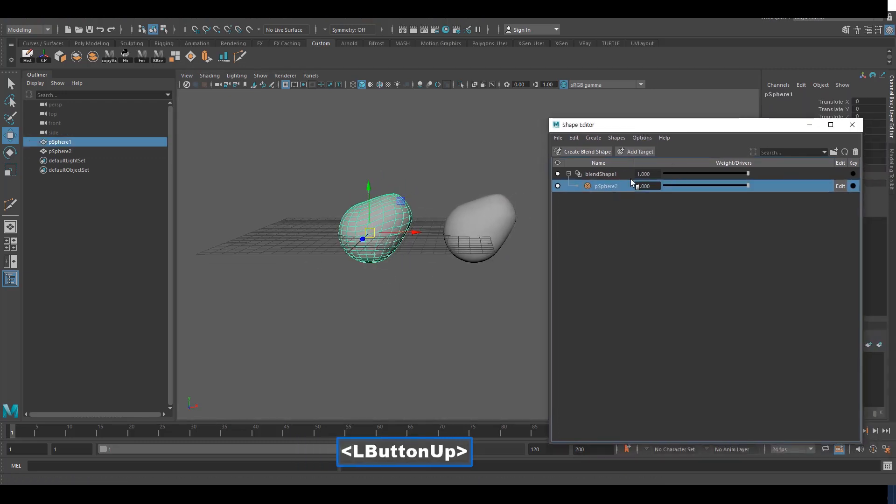
# Duplicate the blended original sphere and mirror the copy by setting its Scale X to -1.
pyautogui.keyDown('alt'); pyautogui.moveTo(440, 266); pyautogui.dragTo(463, 220); pyautogui.keyUp('alt')
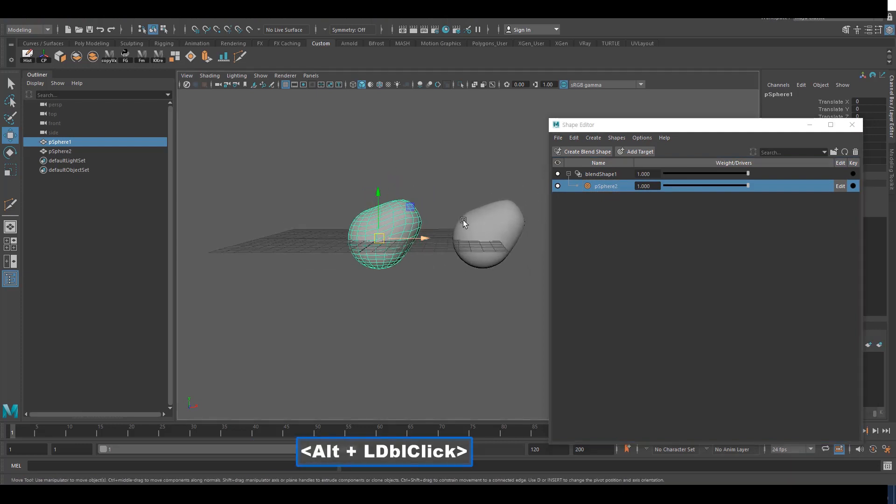
pyautogui.keyDown('alt'); pyautogui.moveTo(393, 292); pyautogui.dragTo(383, 287, button='right'); pyautogui.keyUp('alt')
pyautogui.keyDown('alt'); pyautogui.moveTo(383, 286); pyautogui.dragTo(388, 289, button='middle'); pyautogui.keyUp('alt')
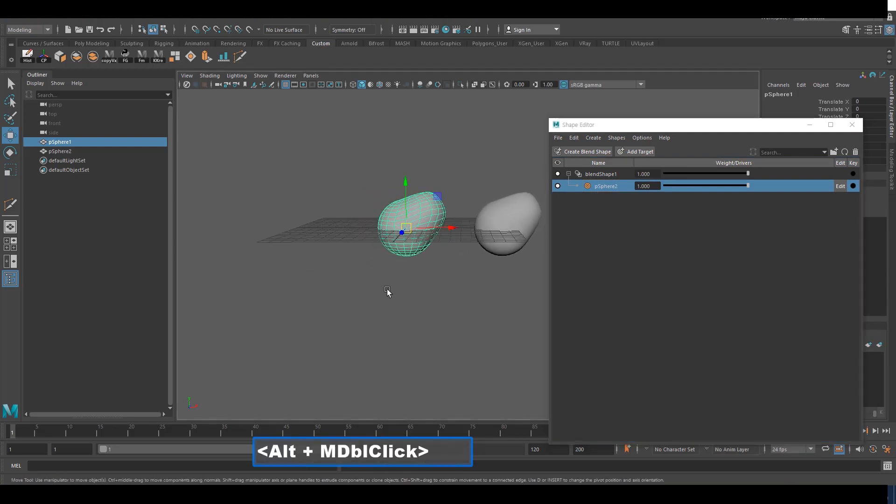
pyautogui.moveTo(748, 186)
pyautogui.mouseDown()
pyautogui.moveTo(675, 188)
pyautogui.moveTo(749, 188)
pyautogui.mouseUp()
pyautogui.keyDown('alt'); pyautogui.moveTo(466, 267); pyautogui.dragTo(455, 273, button='middle'); pyautogui.keyUp('alt')
pyautogui.keyDown('alt'); pyautogui.moveTo(444, 275); pyautogui.dragTo(450, 274, button='right'); pyautogui.keyUp('alt')
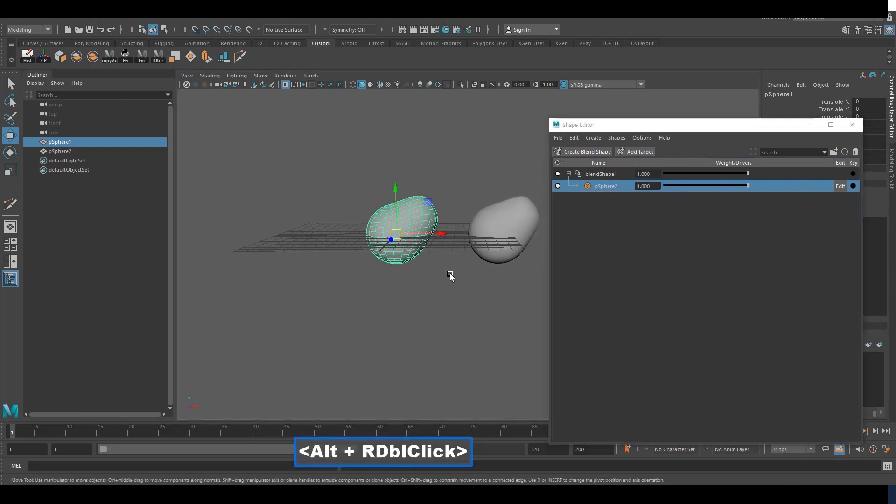
pyautogui.keyDown('alt'); pyautogui.moveTo(450, 274); pyautogui.dragTo(460, 266, button='middle'); pyautogui.keyUp('alt')
pyautogui.hotkey('ctrl', 'd')
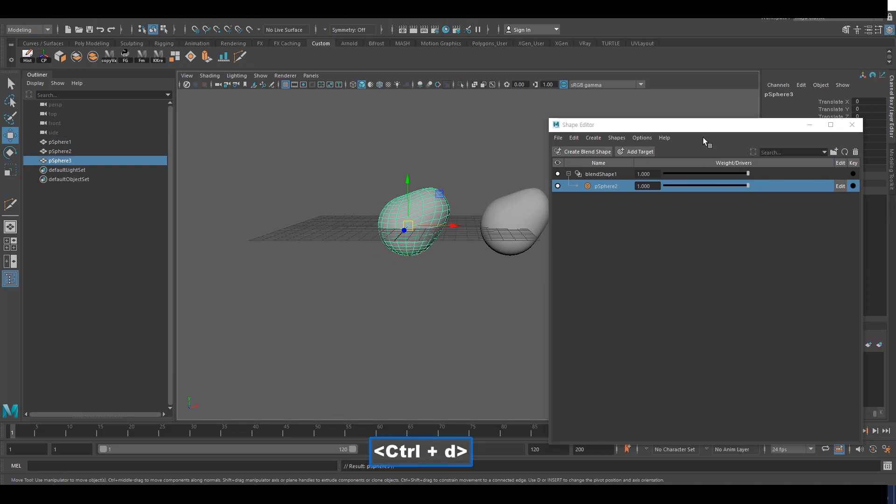
pyautogui.moveTo(702, 125); pyautogui.dragTo(711, 230)
pyautogui.click(869, 146)
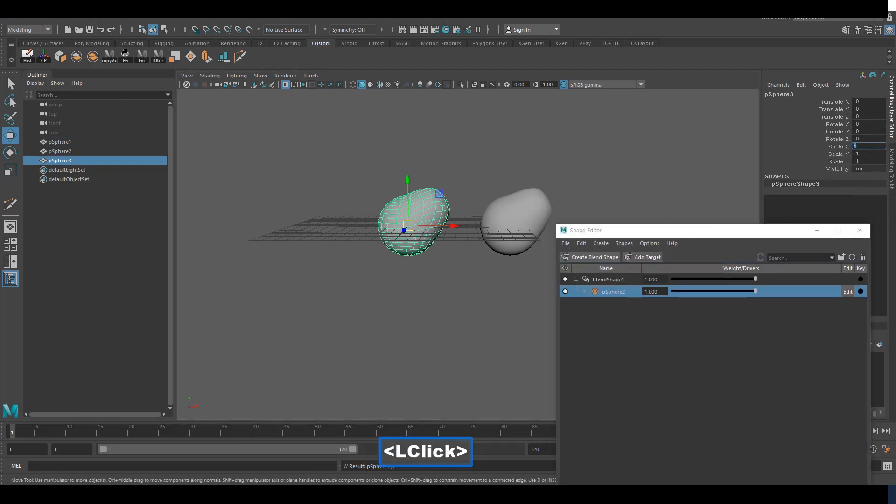
pyautogui.write('-1')
pyautogui.press('Return')
pyautogui.keyDown('alt'); pyautogui.moveTo(224, 330); pyautogui.dragTo(771, 319, button='right'); pyautogui.keyUp('alt')
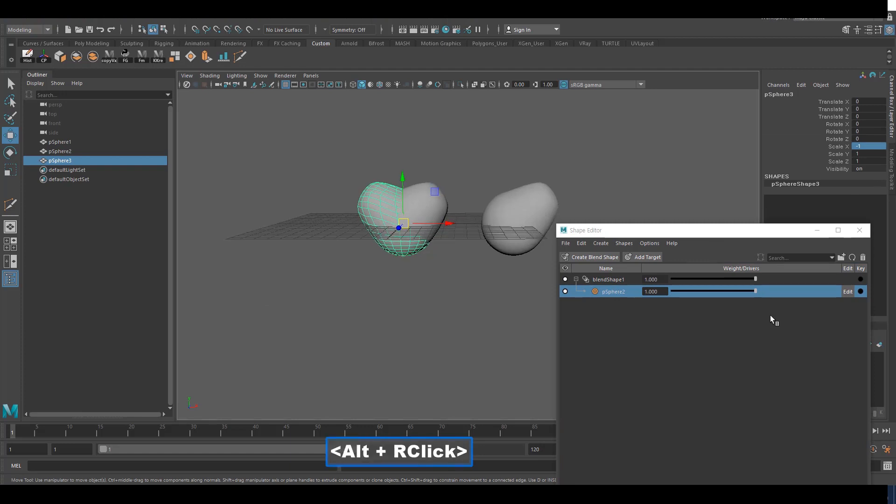
# Return the pSphere2 target weight to 0, switch to wireframe display, and select only the original sphere.
pyautogui.moveTo(750, 291); pyautogui.dragTo(671, 292)
pyautogui.keyDown('alt'); pyautogui.moveTo(407, 315); pyautogui.dragTo(416, 295, button='middle'); pyautogui.keyUp('alt')
pyautogui.keyDown('alt'); pyautogui.moveTo(415, 295); pyautogui.dragTo(393, 308, button='right'); pyautogui.keyUp('alt')
pyautogui.press('4')
pyautogui.moveTo(398, 293); pyautogui.dragTo(365, 240)
pyautogui.keyDown('ctrl'); pyautogui.moveTo(337, 204); pyautogui.dragTo(355, 230); pyautogui.keyUp('ctrl')
pyautogui.keyDown('alt'); pyautogui.moveTo(443, 242); pyautogui.dragTo(423, 239, button='right'); pyautogui.keyUp('alt')
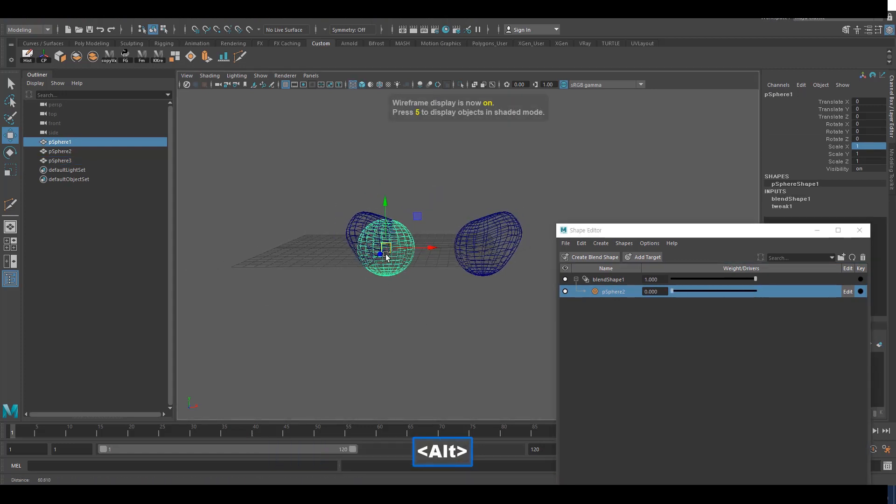
# Duplicate the original sphere, move the copy aside along X, and hide everything except this copy and the mirrored shape.
pyautogui.hotkey('ctrl', 'd')
pyautogui.moveTo(431, 247); pyautogui.dragTo(328, 248)
pyautogui.keyDown('shift'); pyautogui.click(357, 227); pyautogui.keyUp('shift')
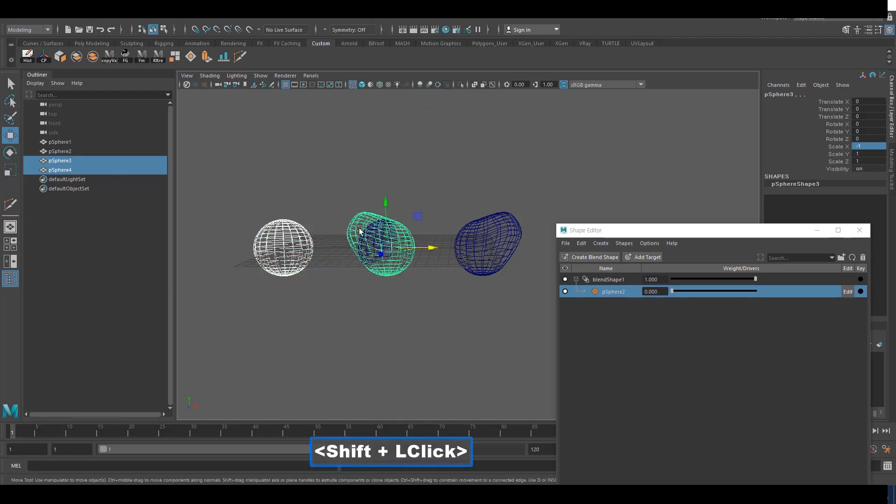
pyautogui.hotkey('alt', 'h')
pyautogui.keyDown('alt'); pyautogui.moveTo(359, 266); pyautogui.dragTo(398, 253, button='middle'); pyautogui.keyUp('alt')
# Select the undeformed sphere copy and set its Translate X to 0 to overlap the mirrored shape.
pyautogui.click(367, 301)
pyautogui.moveTo(366, 301); pyautogui.dragTo(272, 210)
pyautogui.keyDown('alt'); pyautogui.moveTo(352, 245); pyautogui.dragTo(363, 242, button='right'); pyautogui.keyUp('alt')
pyautogui.moveTo(362, 229); pyautogui.dragTo(394, 227)
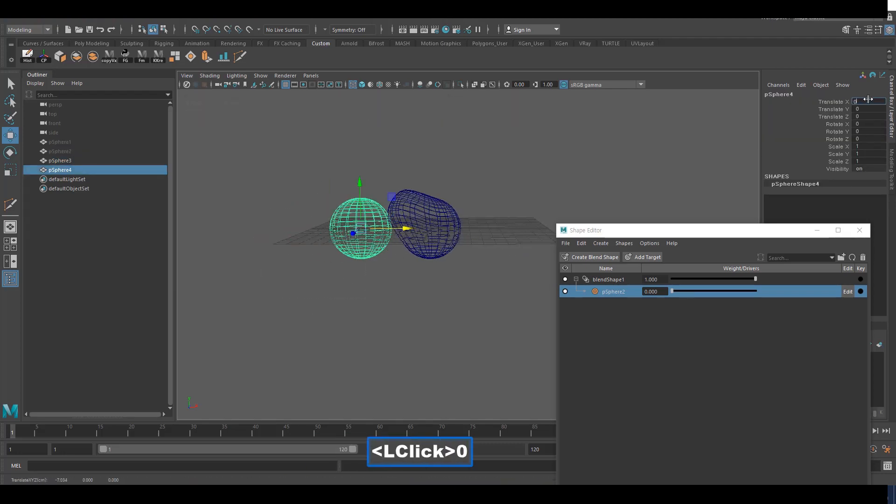
pyautogui.press('Return')
# Try to match the undeformed copy to the mirrored shape by moving and snapping its vertices.
pyautogui.moveTo(442, 192); pyautogui.dragTo(422, 189, button='right')
pyautogui.keyDown('alt'); pyautogui.moveTo(422, 189); pyautogui.dragTo(443, 191, button='right'); pyautogui.keyUp('alt')
pyautogui.hotkey('alt', 'w')
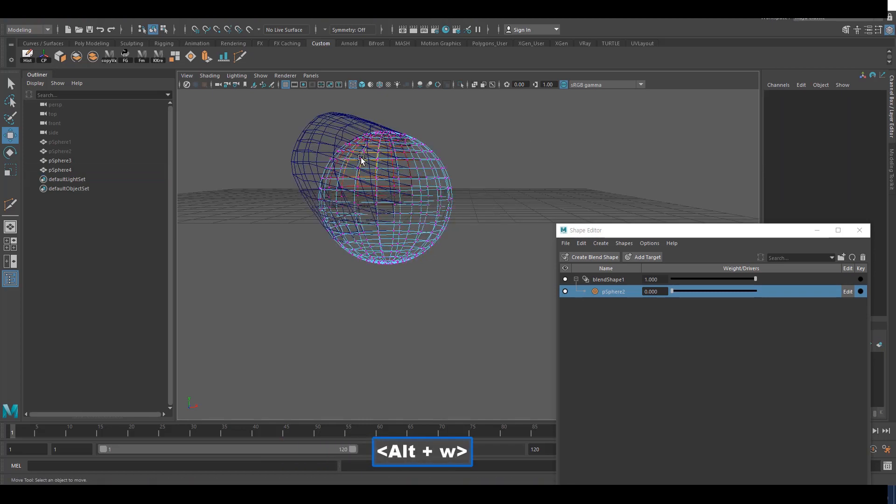
pyautogui.click(361, 160)
pyautogui.keyDown('alt'); pyautogui.moveTo(362, 168); pyautogui.dragTo(342, 183); pyautogui.keyUp('alt')
pyautogui.press('w')
pyautogui.press('v')
pyautogui.click(360, 215)
pyautogui.press('w')
pyautogui.press('v')
pyautogui.click(334, 186)
pyautogui.press('b')
pyautogui.press('w')
pyautogui.press('w')
pyautogui.moveTo(304, 143); pyautogui.dragTo(303, 114)
pyautogui.moveTo(350, 154); pyautogui.dragTo(381, 172)
pyautogui.click(491, 139)
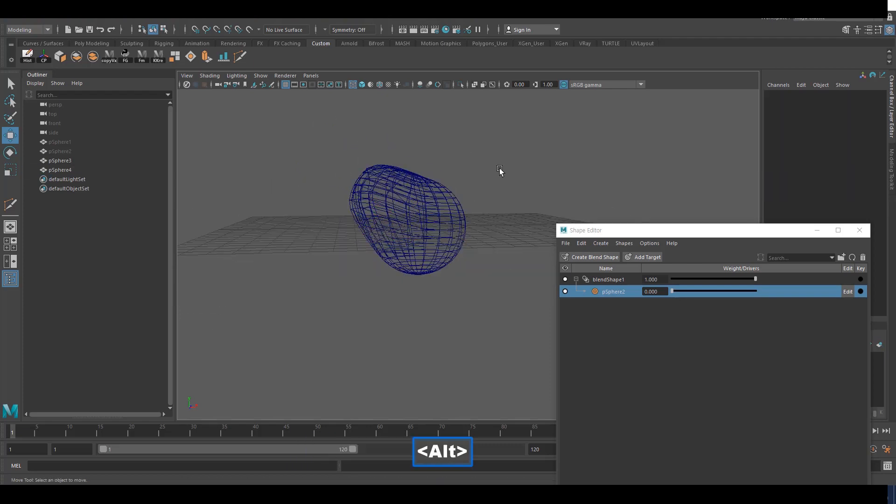
# Check the overlapping copies in shaded display, delete both of them, and unhide the original and deformed spheres.
pyautogui.keyDown('alt'); pyautogui.moveTo(500, 170); pyautogui.dragTo(464, 184); pyautogui.keyUp('alt')
pyautogui.press('4')
pyautogui.press('6')
pyautogui.click(450, 196)
pyautogui.keyDown('alt'); pyautogui.moveTo(530, 221); pyautogui.dragTo(338, 245); pyautogui.keyUp('alt')
pyautogui.click(338, 246)
pyautogui.moveTo(357, 183); pyautogui.dragTo(444, 241)
pyautogui.keyDown('alt'); pyautogui.moveTo(420, 233); pyautogui.dragTo(400, 233); pyautogui.keyUp('alt')
pyautogui.click(377, 273)
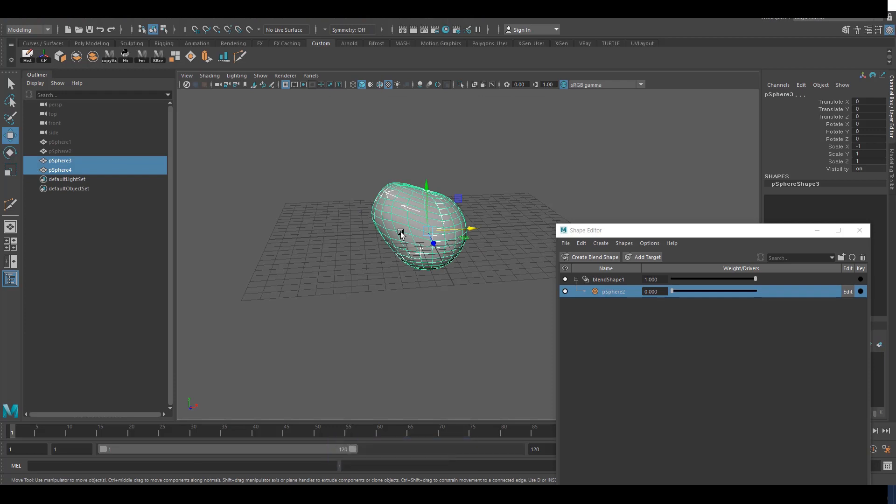
pyautogui.press('Delete')
pyautogui.hotkey('ctrl', 'shift', 'h')
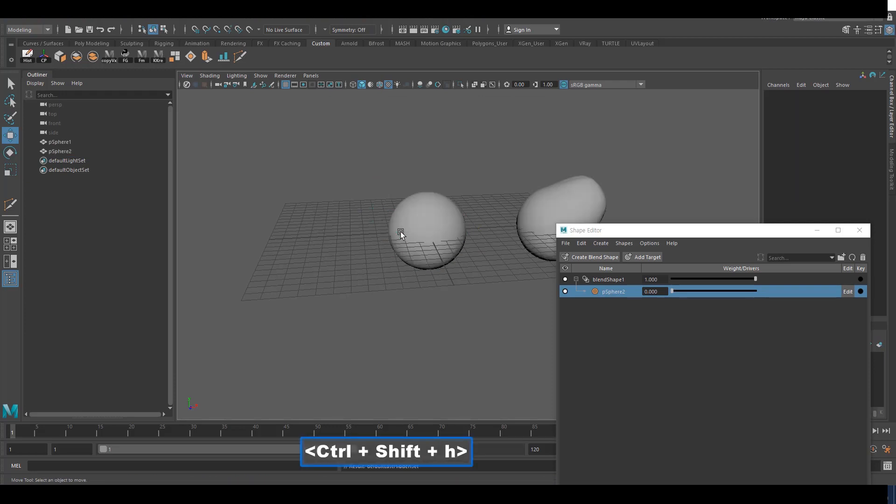
# Select the original sphere and set the pSphere2 target weight to 1.
pyautogui.keyDown('alt'); pyautogui.moveTo(401, 232); pyautogui.dragTo(432, 276, button='right'); pyautogui.keyUp('alt')
pyautogui.keyDown('alt'); pyautogui.moveTo(432, 276); pyautogui.dragTo(379, 256); pyautogui.keyUp('alt')
pyautogui.keyDown('alt'); pyautogui.moveTo(380, 257); pyautogui.dragTo(364, 290, button='right'); pyautogui.keyUp('alt')
pyautogui.keyDown('alt'); pyautogui.moveTo(364, 290); pyautogui.dragTo(401, 275); pyautogui.keyUp('alt')
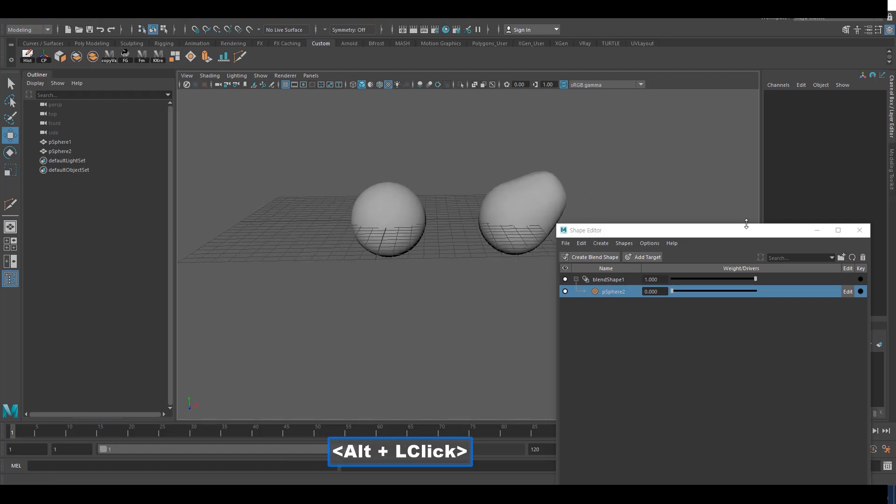
pyautogui.moveTo(762, 236); pyautogui.dragTo(773, 175)
pyautogui.keyDown('alt'); pyautogui.moveTo(450, 274); pyautogui.dragTo(461, 263, button='middle'); pyautogui.keyUp('alt')
pyautogui.keyDown('alt'); pyautogui.moveTo(461, 263); pyautogui.dragTo(454, 268); pyautogui.keyUp('alt')
pyautogui.press('w')
pyautogui.click(417, 217)
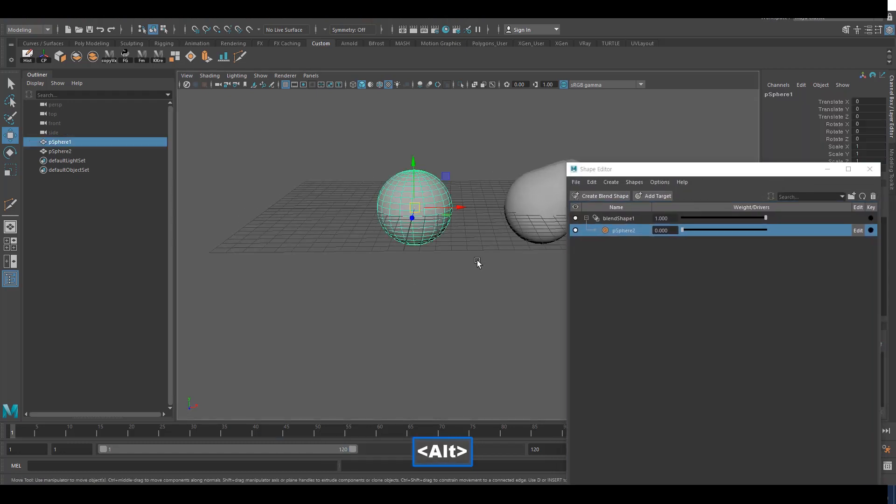
pyautogui.keyDown('alt'); pyautogui.moveTo(478, 262); pyautogui.dragTo(462, 268, button='middle'); pyautogui.keyUp('alt')
pyautogui.moveTo(692, 228); pyautogui.dragTo(765, 230)
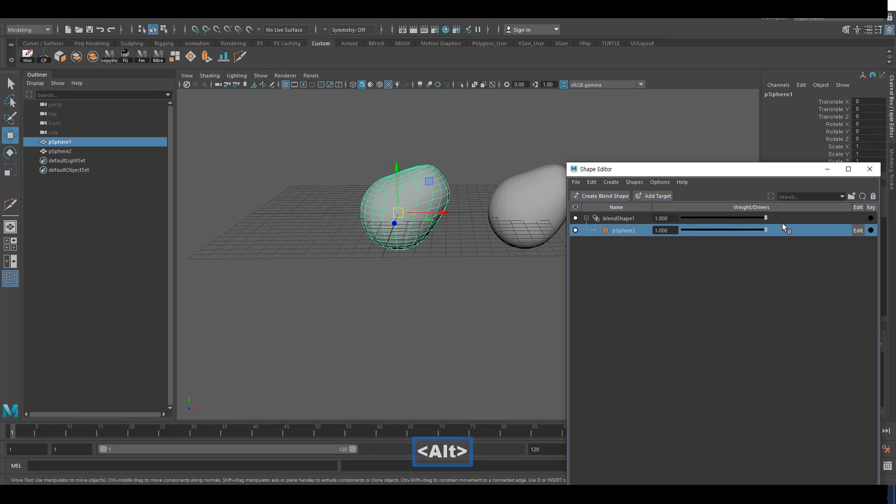
# Reselect the blended original sphere and flip the pSphere2 target.
pyautogui.keyDown('alt'); pyautogui.moveTo(374, 253); pyautogui.dragTo(379, 261); pyautogui.keyUp('alt')
pyautogui.keyDown('alt'); pyautogui.moveTo(379, 261); pyautogui.dragTo(382, 279, button='middle'); pyautogui.keyUp('alt')
pyautogui.doubleClick(382, 280)
pyautogui.click(394, 218)
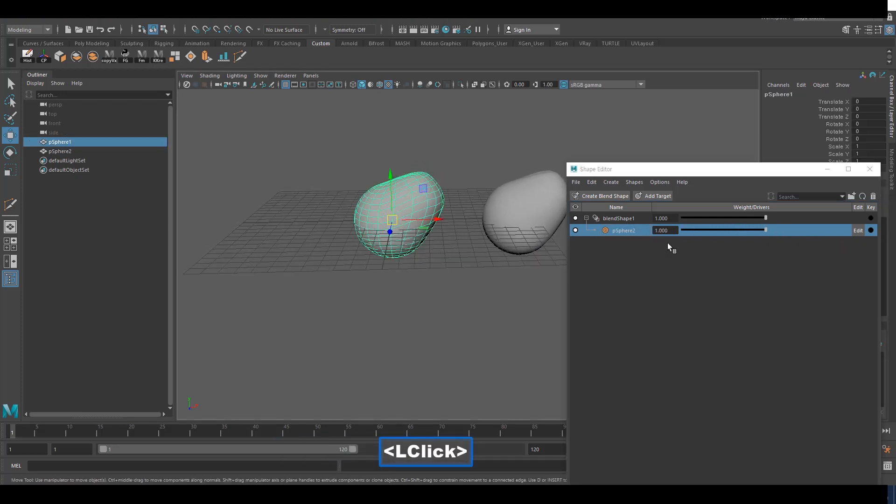
pyautogui.click(611, 182)
pyautogui.moveTo(636, 182)
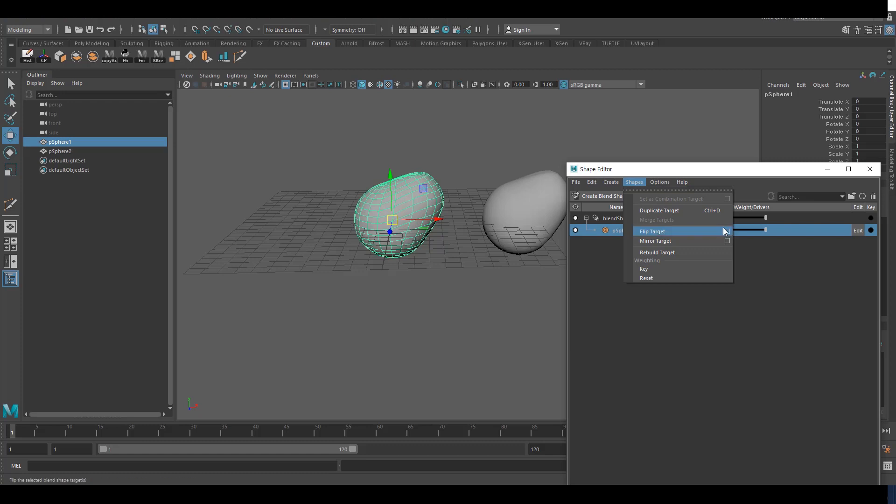
pyautogui.click(694, 229)
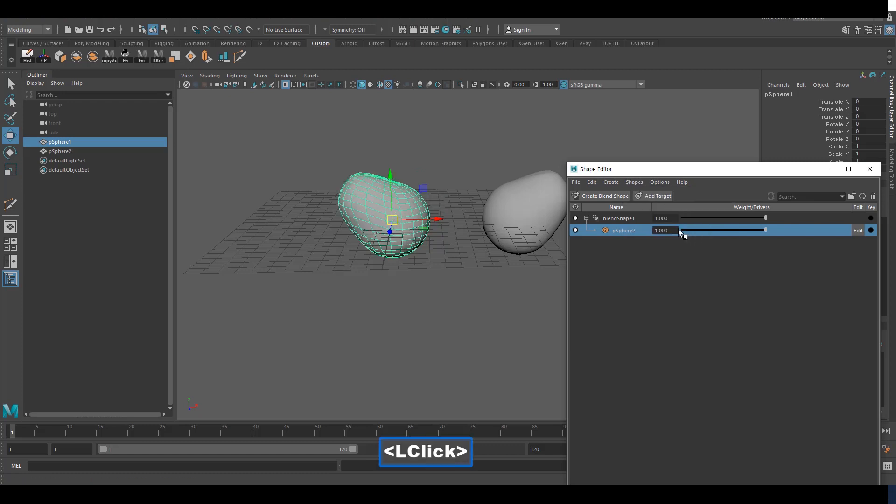
pyautogui.keyDown('alt'); pyautogui.moveTo(502, 211); pyautogui.dragTo(496, 222, button='middle'); pyautogui.keyUp('alt')
pyautogui.keyDown('alt'); pyautogui.moveTo(433, 253); pyautogui.dragTo(434, 250, button='right'); pyautogui.keyUp('alt')
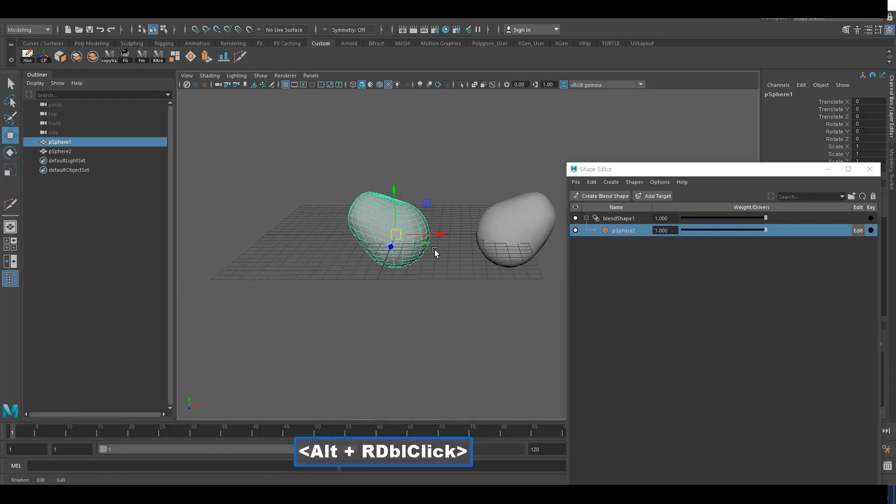
# Duplicate the flipped sphere, move the copy along X, and shift it together with pSphere2 until pSphere2's Translate X is about 16.3.
pyautogui.hotkey('ctrl', 'd')
pyautogui.moveTo(437, 234); pyautogui.dragTo(485, 234)
pyautogui.keyDown('alt'); pyautogui.moveTo(496, 225); pyautogui.dragTo(424, 231, button='middle'); pyautogui.keyUp('alt')
pyautogui.keyDown('shift'); pyautogui.click(431, 229); pyautogui.keyUp('shift')
pyautogui.keyDown('alt'); pyautogui.moveTo(471, 242); pyautogui.dragTo(466, 245, button='right'); pyautogui.keyUp('alt')
pyautogui.moveTo(468, 246); pyautogui.dragTo(532, 238)
pyautogui.keyDown('alt'); pyautogui.moveTo(418, 280); pyautogui.dragTo(414, 283, button='right'); pyautogui.keyUp('alt')
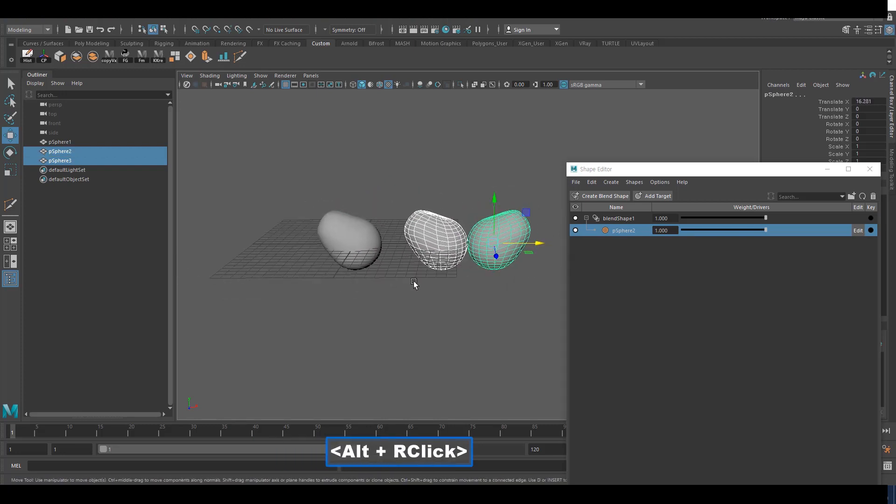
# Preview the flipped blend by lowering the pSphere2 weight to 0, selecting the original sphere, and raising the weight back to 1.
pyautogui.moveTo(765, 230); pyautogui.dragTo(660, 229)
pyautogui.keyDown('alt'); pyautogui.moveTo(327, 266); pyautogui.dragTo(381, 272, button='middle'); pyautogui.keyUp('alt')
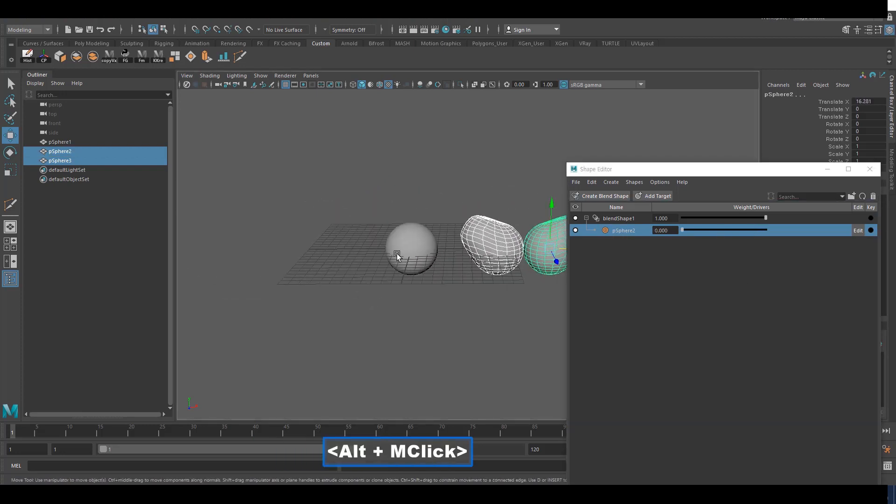
pyautogui.click(397, 253)
pyautogui.keyDown('alt'); pyautogui.moveTo(480, 262); pyautogui.dragTo(500, 262, button='right'); pyautogui.keyUp('alt')
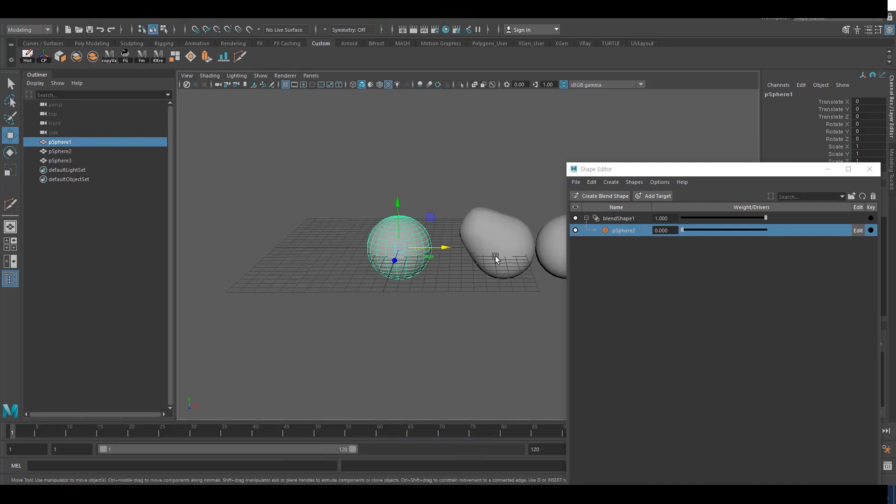
pyautogui.moveTo(710, 231); pyautogui.dragTo(757, 207)
# Flip the selected pSphere2 target once more across its symmetry axis.
pyautogui.click(638, 185)
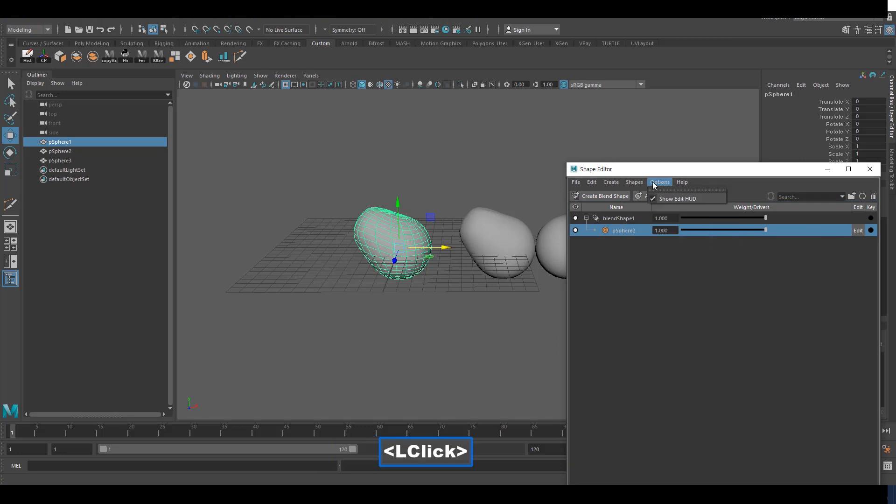
pyautogui.moveTo(634, 182)
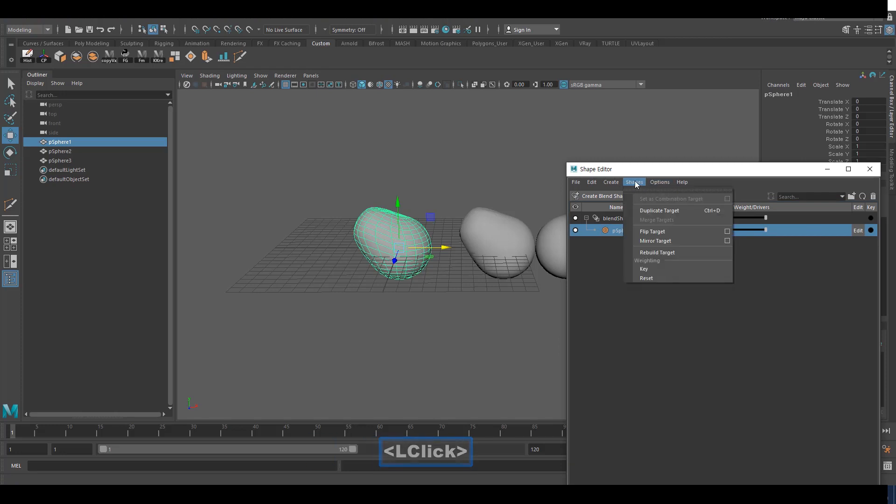
pyautogui.click(651, 232)
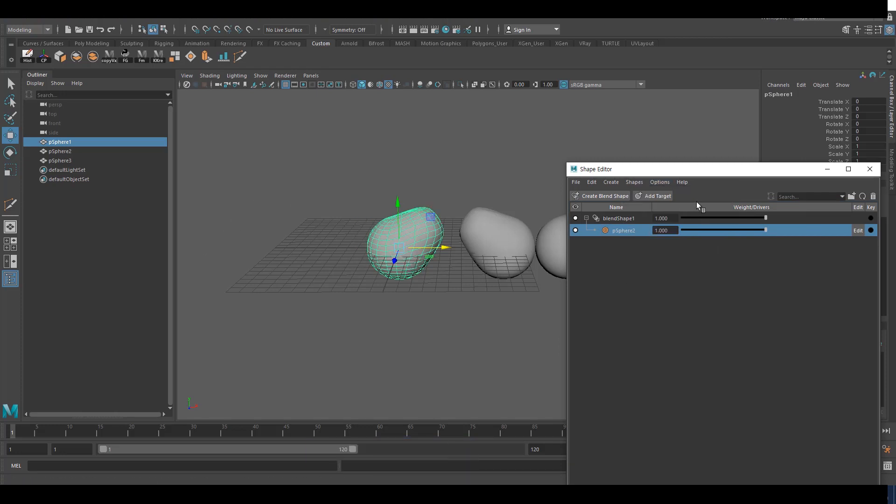
# Check the symmetry axis setting in the Flip Target options and close them without applying.
pyautogui.click(638, 183)
pyautogui.click(723, 229)
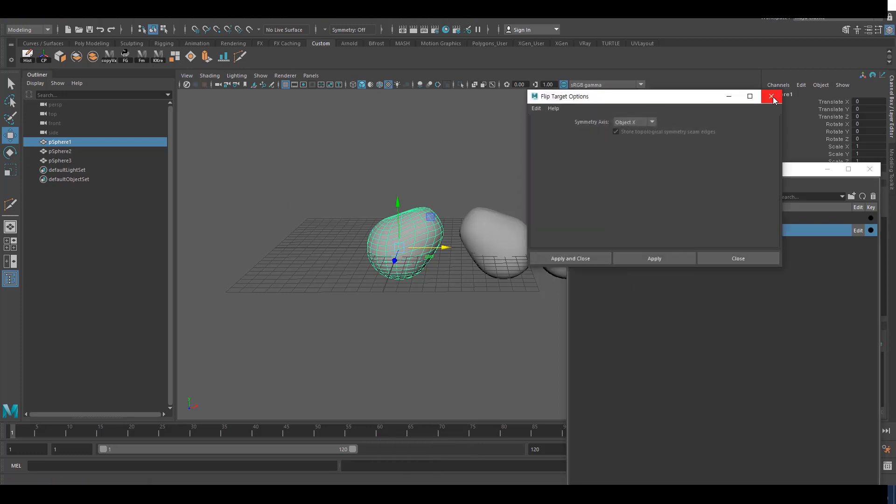
pyautogui.click(771, 97)
# Lower the pSphere2 target weight to 0 and clear the object selection.
pyautogui.keyDown('alt'); pyautogui.moveTo(346, 262); pyautogui.dragTo(280, 252, button='middle'); pyautogui.keyUp('alt')
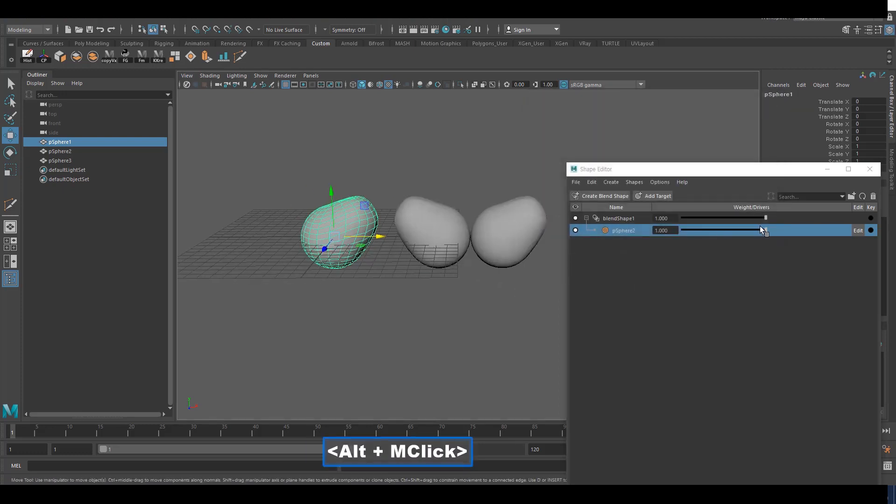
pyautogui.moveTo(760, 228); pyautogui.dragTo(677, 230)
pyautogui.keyDown('alt'); pyautogui.moveTo(398, 282); pyautogui.dragTo(428, 276, button='middle'); pyautogui.keyUp('alt')
pyautogui.keyDown('alt'); pyautogui.moveTo(428, 277); pyautogui.dragTo(431, 297); pyautogui.keyUp('alt')
pyautogui.click(430, 299)
pyautogui.keyDown('alt'); pyautogui.moveTo(427, 302); pyautogui.dragTo(388, 317, button='middle'); pyautogui.keyUp('alt')
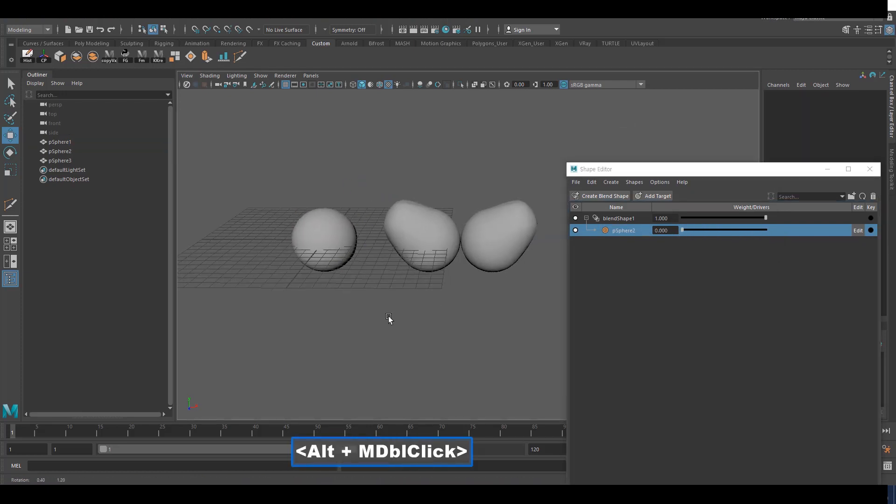
pyautogui.click(418, 248)
pyautogui.keyDown('shift'); pyautogui.click(483, 247); pyautogui.keyUp('shift')
pyautogui.keyDown('alt'); pyautogui.moveTo(449, 288); pyautogui.dragTo(484, 283, button='middle'); pyautogui.keyUp('alt')
pyautogui.keyDown('alt'); pyautogui.moveTo(484, 282); pyautogui.dragTo(484, 294); pyautogui.keyUp('alt')
pyautogui.click(460, 238)
pyautogui.keyDown('alt'); pyautogui.moveTo(441, 276); pyautogui.dragTo(383, 279, button='middle'); pyautogui.keyUp('alt')
pyautogui.keyDown('alt'); pyautogui.moveTo(433, 350); pyautogui.dragTo(459, 345, button='middle'); pyautogui.keyUp('alt')
pyautogui.keyDown('alt'); pyautogui.moveTo(398, 342); pyautogui.dragTo(396, 340); pyautogui.keyUp('alt')
pyautogui.keyDown('alt'); pyautogui.moveTo(380, 314); pyautogui.dragTo(416, 306, button='middle'); pyautogui.keyUp('alt')
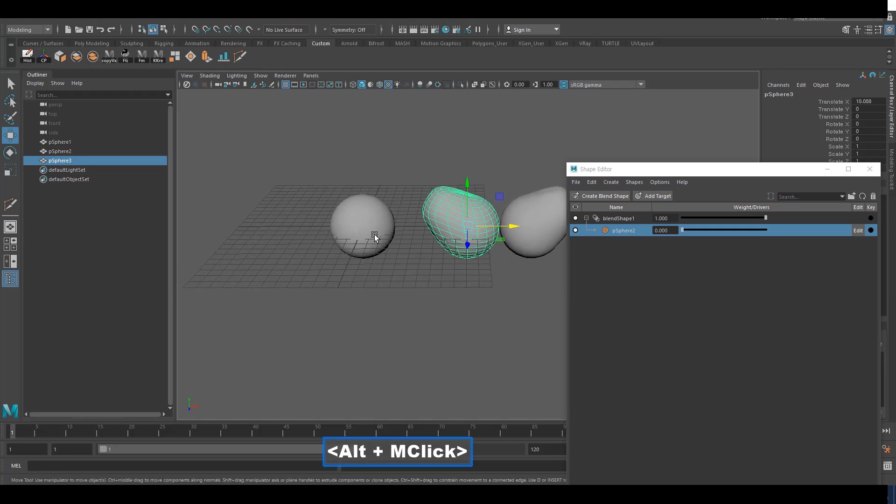
pyautogui.keyDown('shift'); pyautogui.doubleClick(375, 237); pyautogui.keyUp('shift')
pyautogui.click(462, 320)
# Select pSphere3, add the original sphere pSphere1 to the selection, and open the options for adding a blend shape target.
pyautogui.doubleClick(473, 216)
pyautogui.click(481, 254)
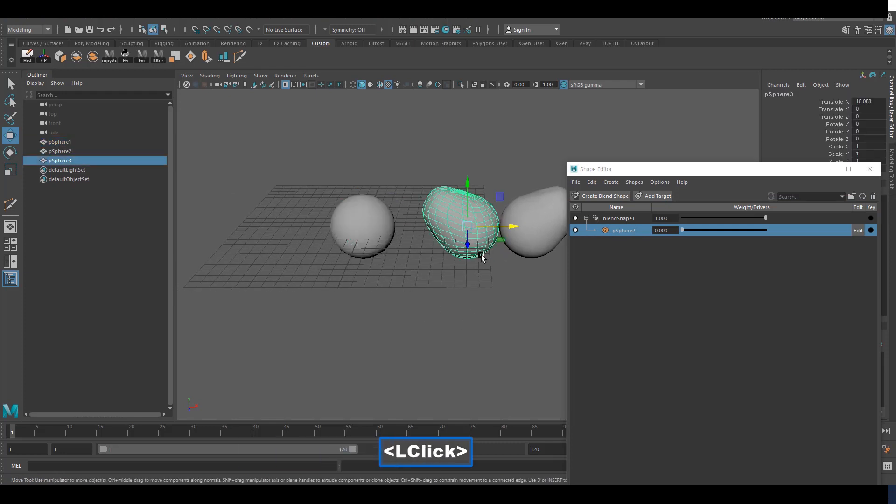
pyautogui.keyDown('shift'); pyautogui.click(369, 225); pyautogui.keyUp('shift')
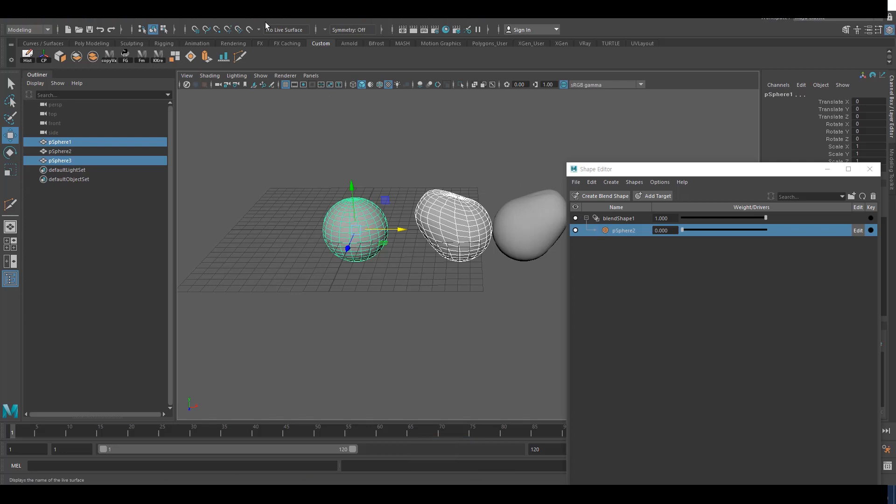
pyautogui.click(336, 21)
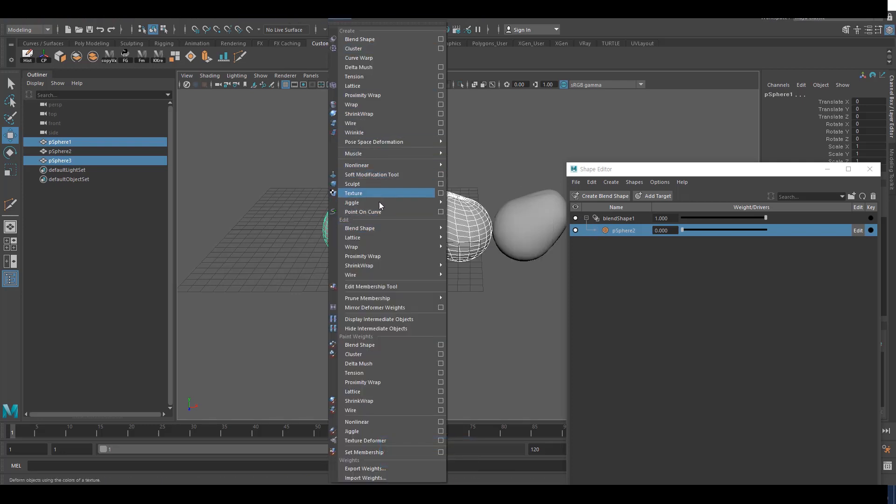
pyautogui.moveTo(371, 228)
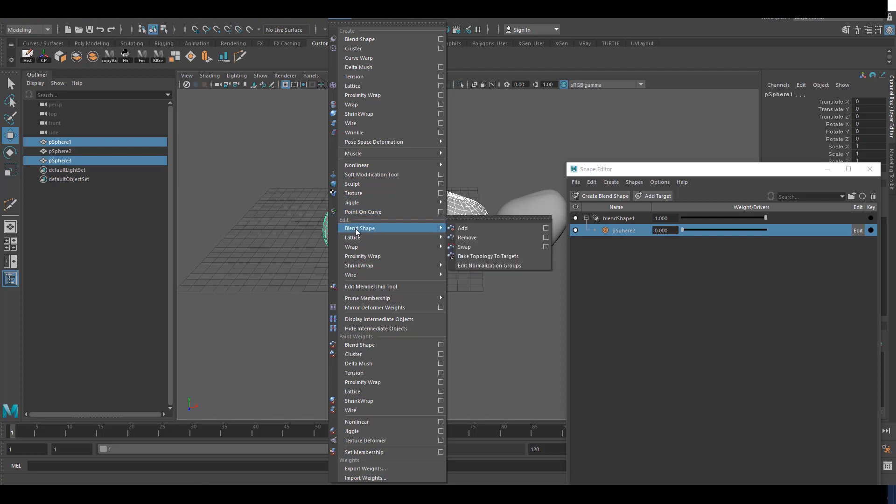
pyautogui.click(540, 229)
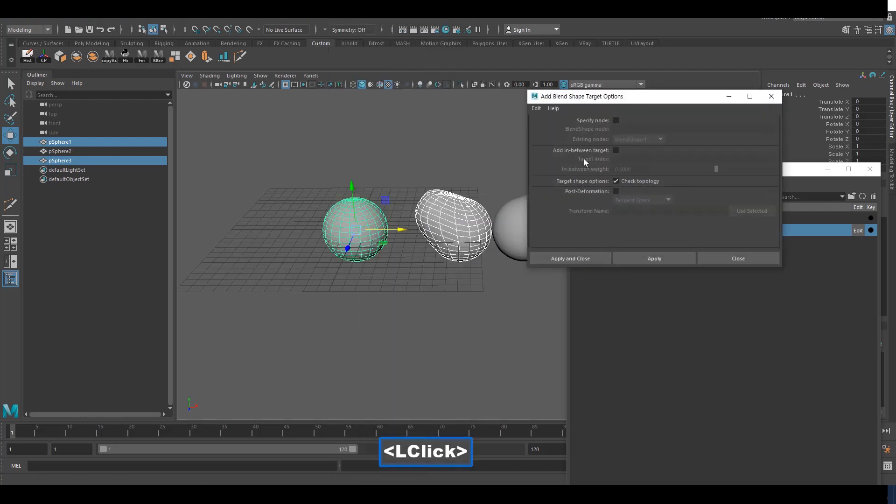
# Add pSphere3 as a target with Specify node enabled and blendShape1 as the existing node.
pyautogui.moveTo(663, 100); pyautogui.dragTo(706, 101)
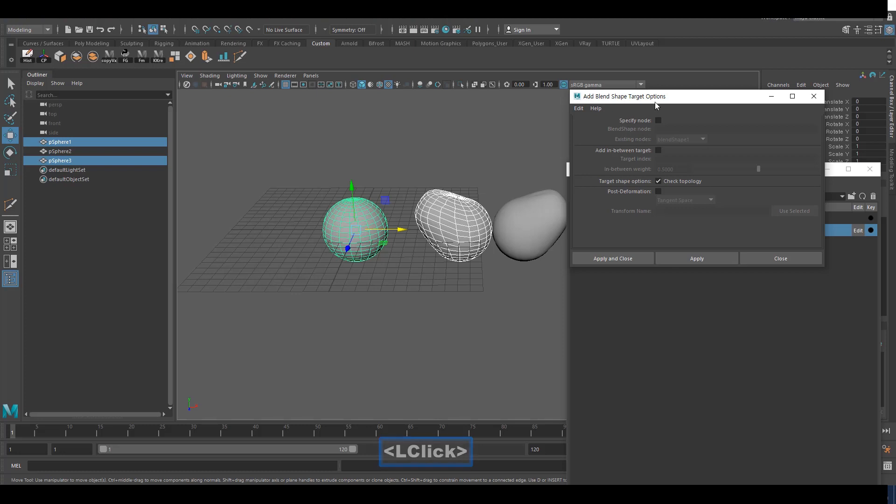
pyautogui.moveTo(656, 96); pyautogui.dragTo(388, 89)
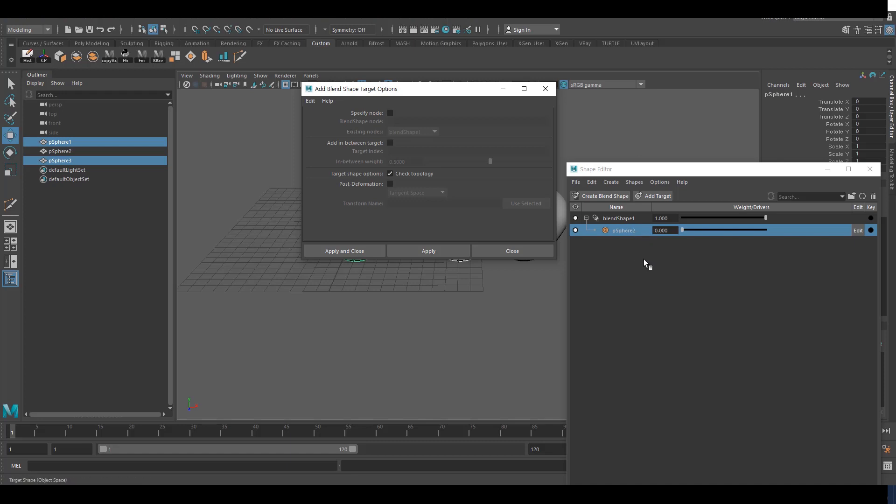
pyautogui.moveTo(486, 90); pyautogui.dragTo(634, 79)
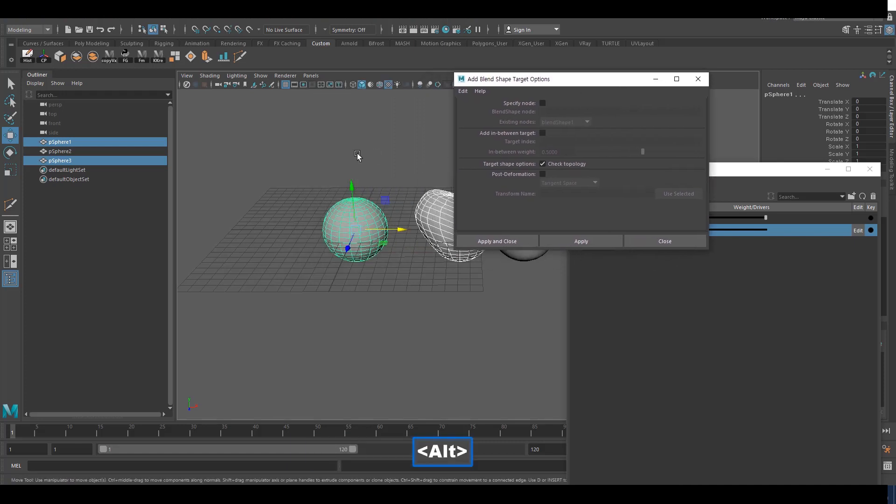
pyautogui.keyDown('alt'); pyautogui.moveTo(361, 156); pyautogui.dragTo(325, 166, button='middle'); pyautogui.keyUp('alt')
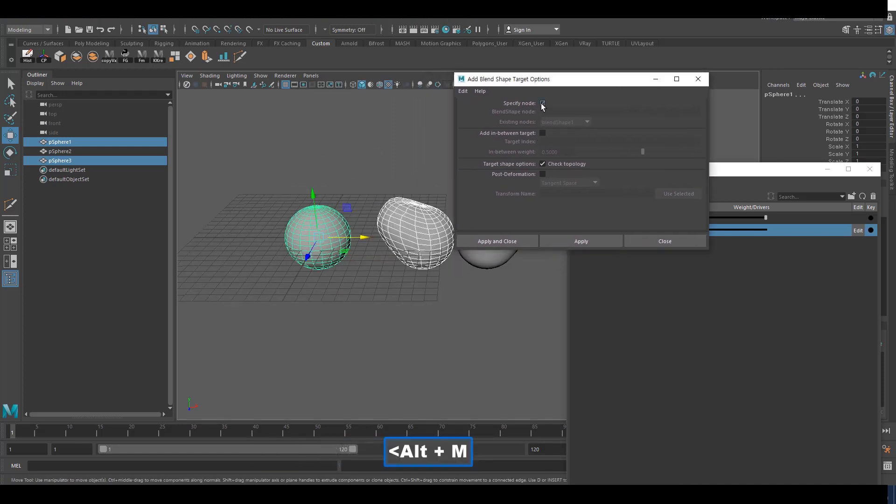
pyautogui.click(542, 103)
pyautogui.keyDown('alt'); pyautogui.moveTo(438, 140); pyautogui.dragTo(416, 140, button='middle'); pyautogui.keyUp('alt')
pyautogui.moveTo(589, 80); pyautogui.dragTo(492, 73)
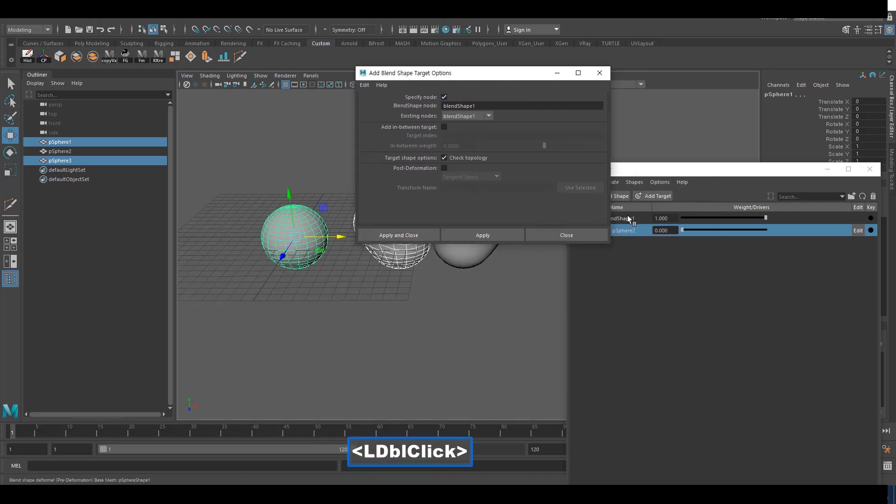
pyautogui.moveTo(673, 170); pyautogui.dragTo(696, 161)
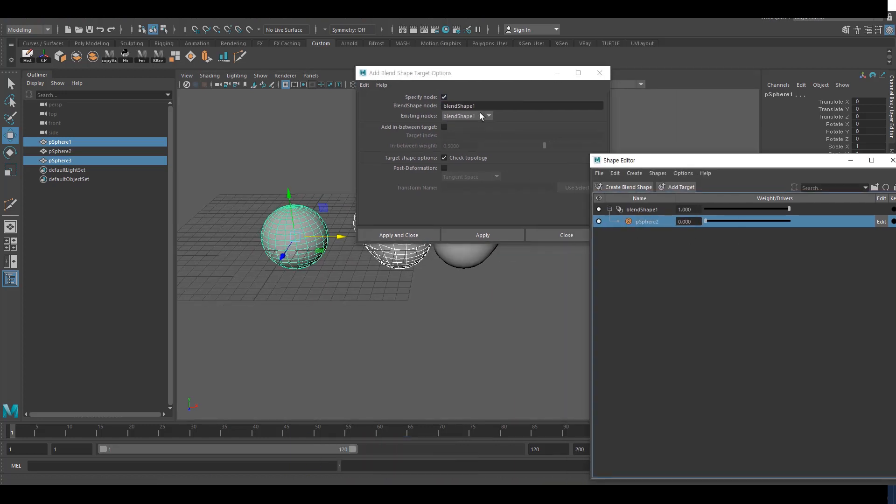
pyautogui.click(492, 236)
# Highlight the added pSphere3 target, deselect the objects, and close the Add Blend Shape Target options.
pyautogui.click(644, 220)
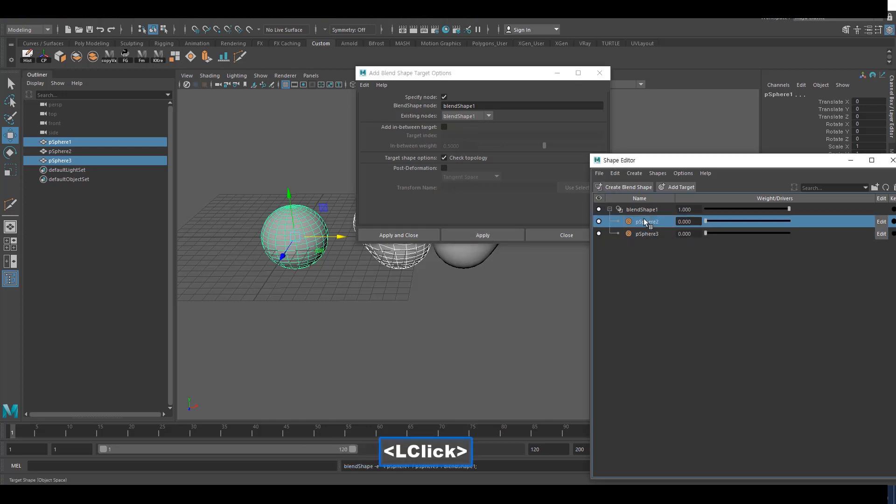
pyautogui.click(653, 234)
pyautogui.keyDown('alt'); pyautogui.moveTo(442, 310); pyautogui.dragTo(405, 333); pyautogui.keyUp('alt')
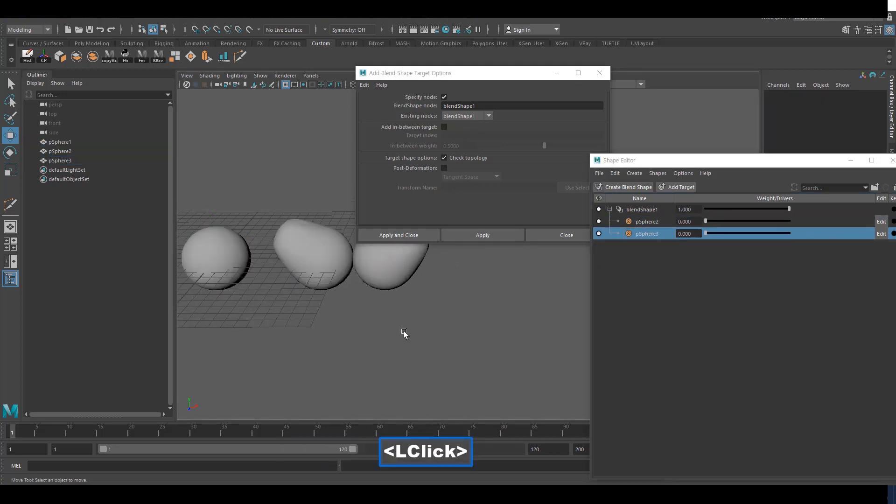
pyautogui.keyDown('alt'); pyautogui.moveTo(405, 334); pyautogui.dragTo(478, 300, button='middle'); pyautogui.keyUp('alt')
pyautogui.click(576, 237)
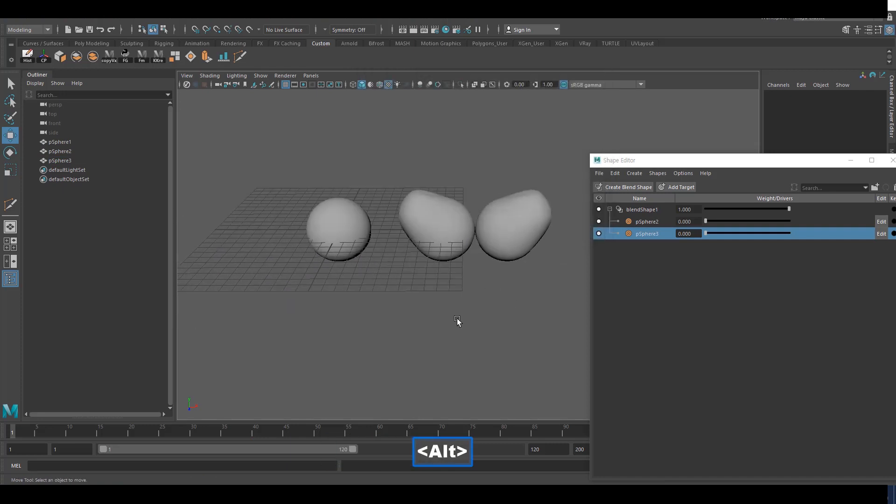
# Select pSphere3 followed by the original sphere and create a separate blend shape deformer from them.
pyautogui.keyDown('alt'); pyautogui.moveTo(458, 321); pyautogui.dragTo(436, 287, button='right'); pyautogui.keyUp('alt')
pyautogui.doubleClick(406, 229)
pyautogui.keyDown('shift'); pyautogui.doubleClick(301, 225); pyautogui.keyUp('shift')
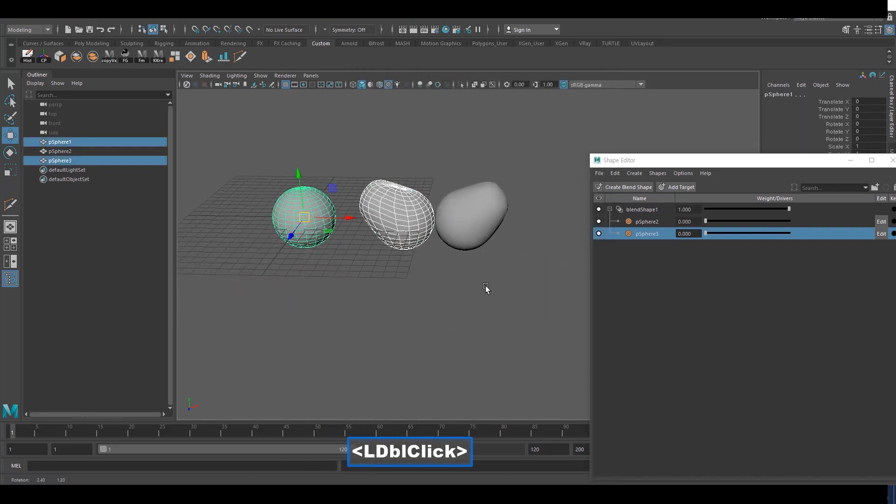
pyautogui.click(640, 173)
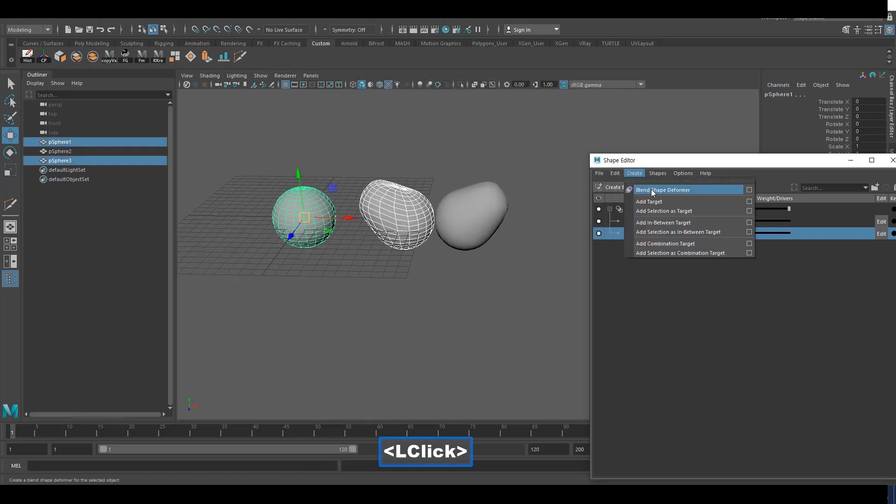
pyautogui.click(651, 189)
# Examine the new blend shape deformer, its pSphere3 target, and their weight controls.
pyautogui.click(652, 247)
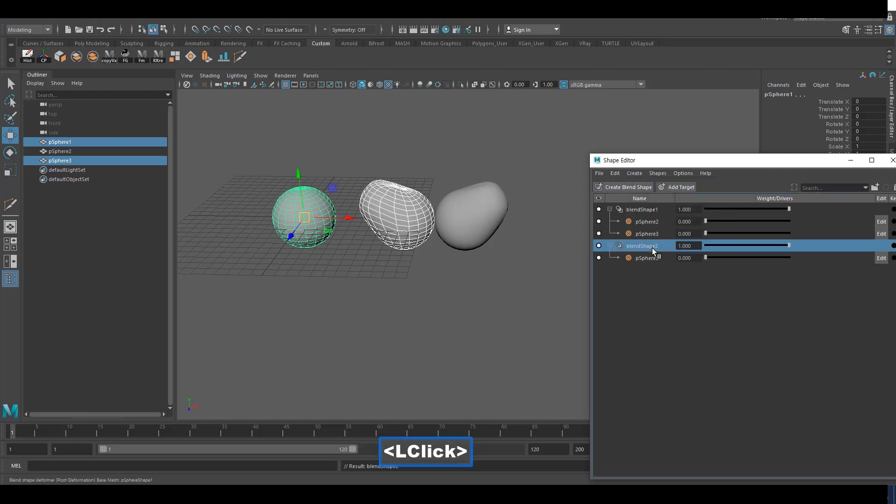
pyautogui.click(651, 259)
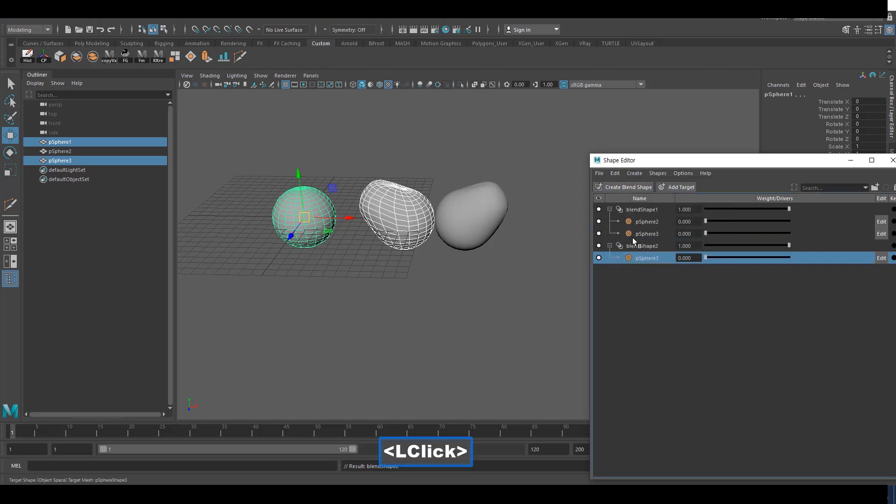
pyautogui.click(652, 246)
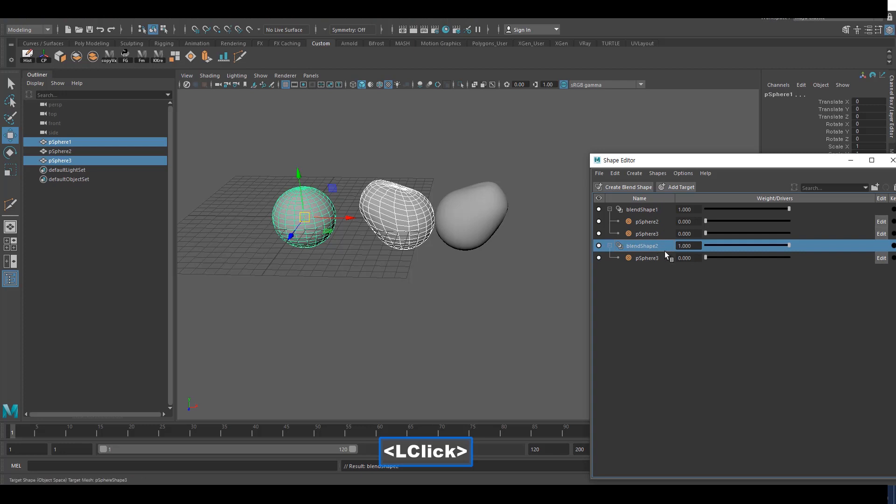
pyautogui.click(651, 256)
pyautogui.click(642, 247)
pyautogui.moveTo(784, 246); pyautogui.dragTo(795, 248)
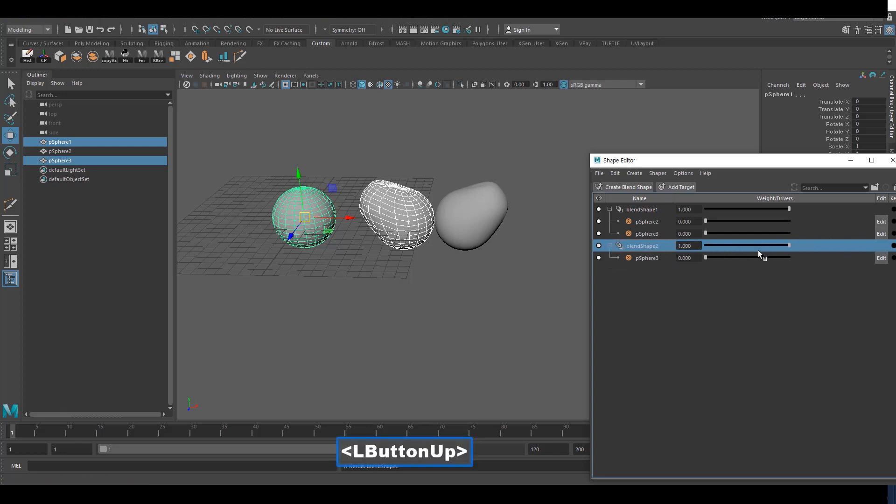
pyautogui.moveTo(705, 258); pyautogui.dragTo(614, 292)
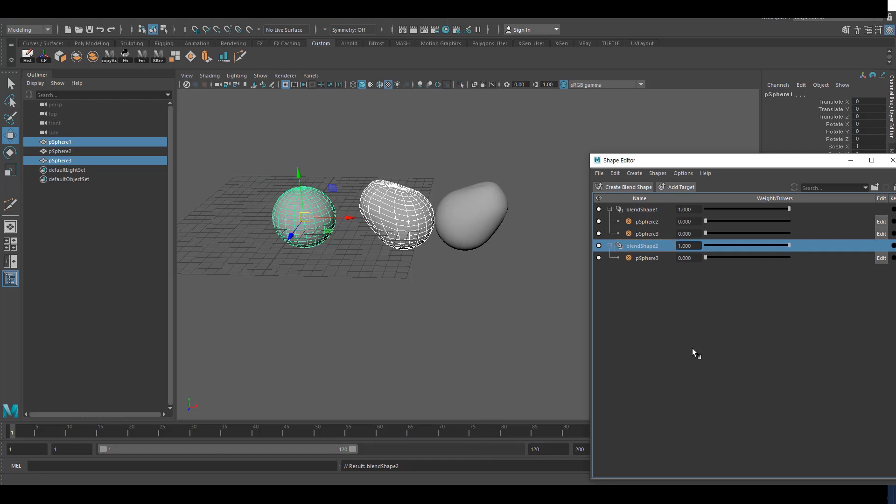
pyautogui.doubleClick(682, 334)
pyautogui.click(685, 299)
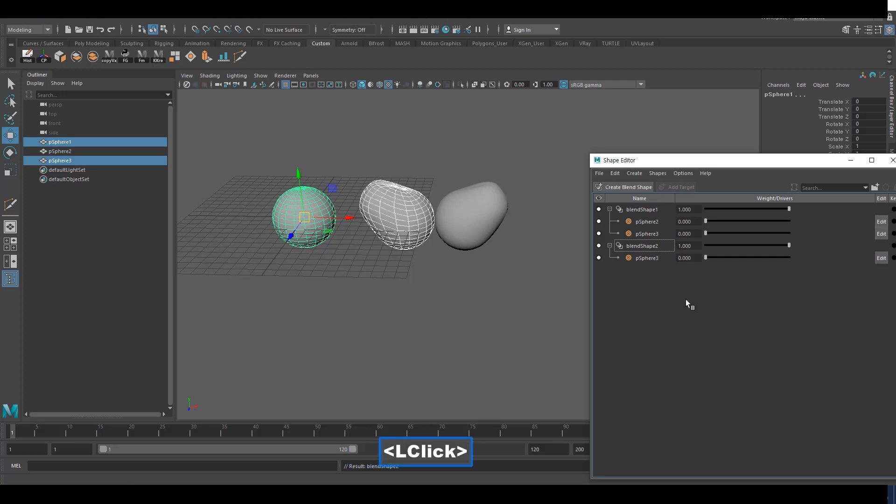
pyautogui.click(657, 212)
pyautogui.click(653, 245)
pyautogui.doubleClick(691, 340)
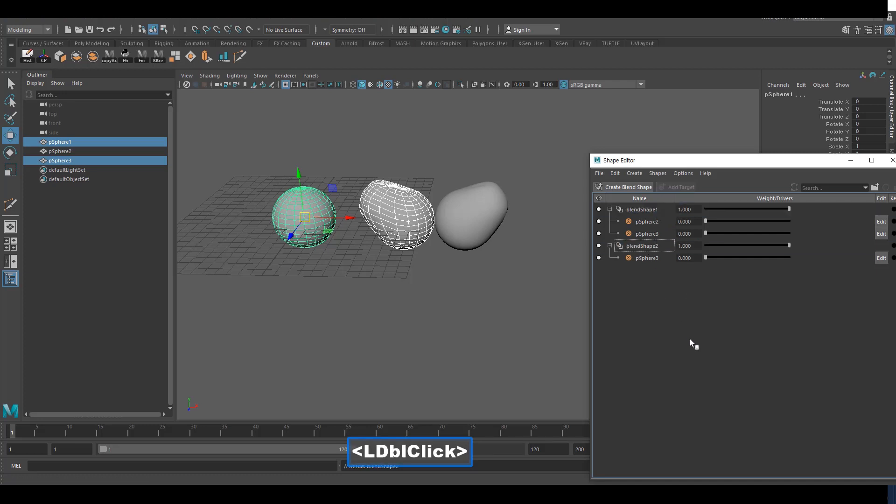
pyautogui.doubleClick(685, 337)
pyautogui.click(670, 291)
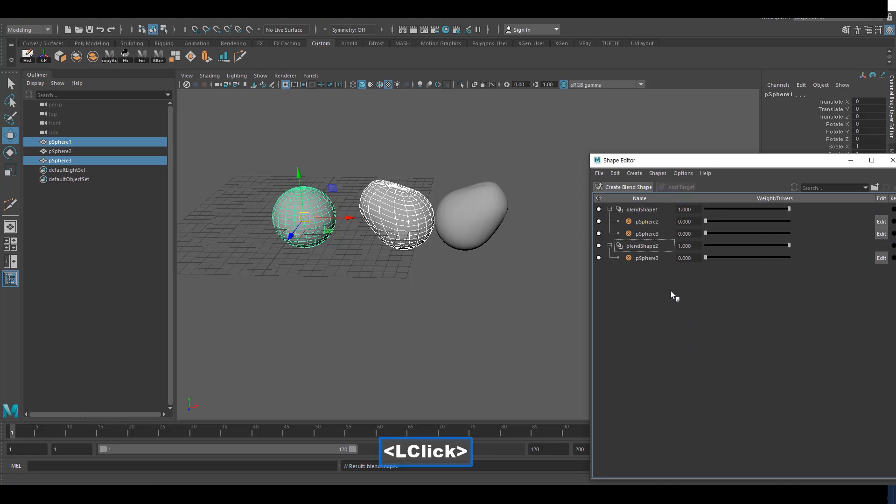
# Rename the blendShape1 deformer as eyeshape.
pyautogui.click(650, 223)
pyautogui.click(651, 230)
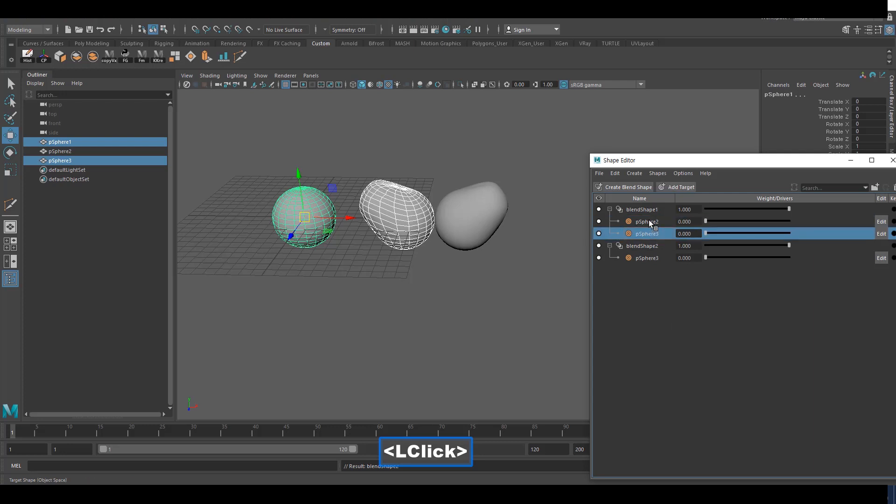
pyautogui.click(649, 220)
pyautogui.click(646, 211)
pyautogui.rightClick(649, 211)
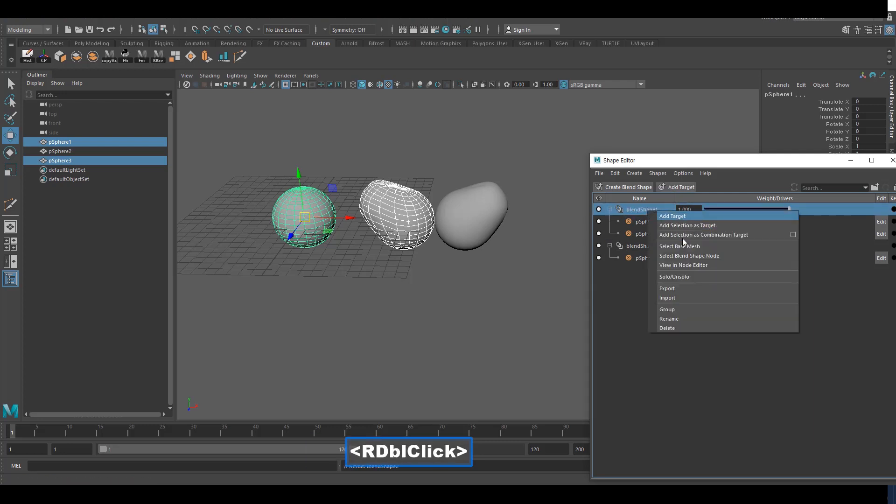
pyautogui.click(686, 318)
pyautogui.write('eye')
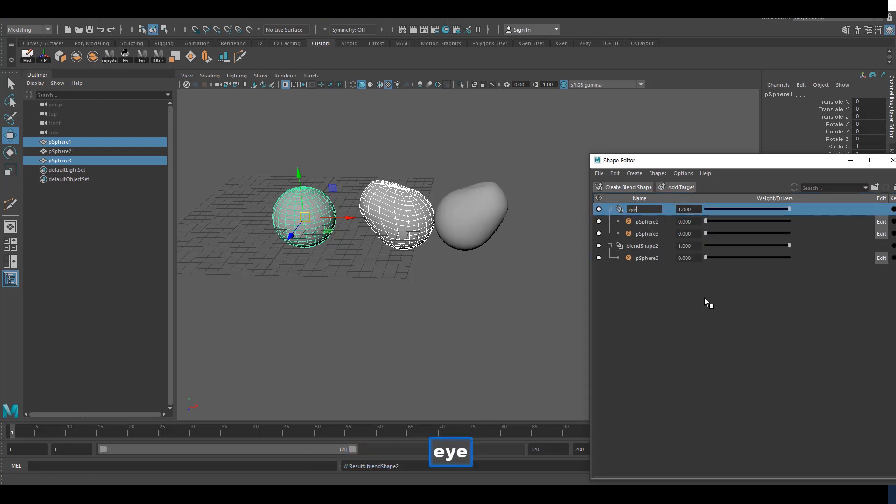
pyautogui.write('hsape')
pyautogui.press('BackSpace')
pyautogui.press('BackSpace')
pyautogui.press('BackSpace')
pyautogui.press('BackSpace')
pyautogui.press('BackSpace')
pyautogui.write('shape')
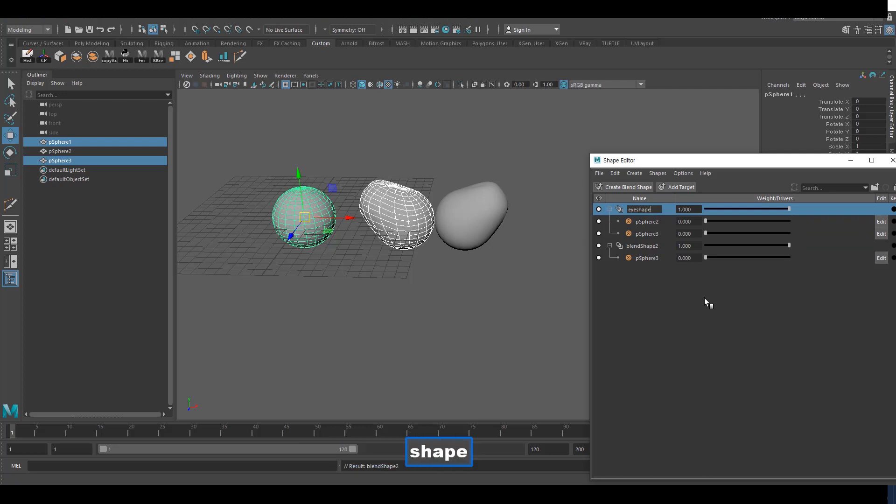
pyautogui.press('Return')
# Rename the blendShape2 deformer as Mouthhsape.
pyautogui.click(656, 246)
pyautogui.rightClick(657, 246)
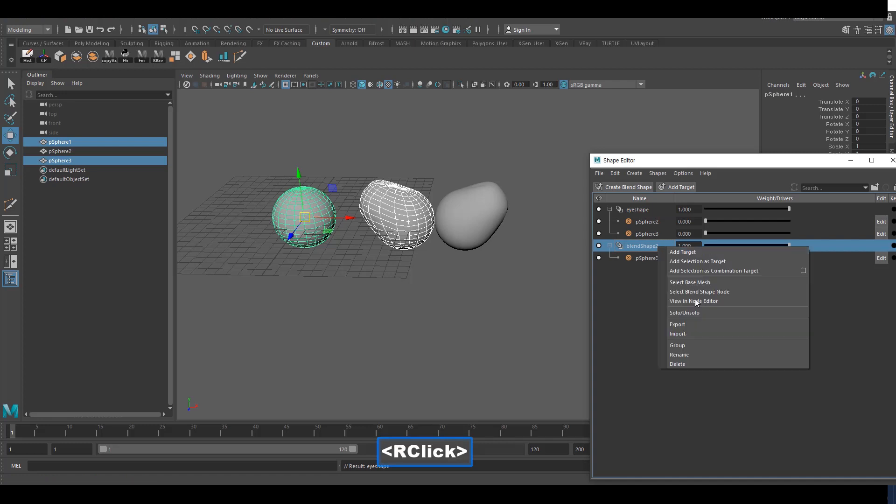
pyautogui.click(698, 354)
pyautogui.write('MOu')
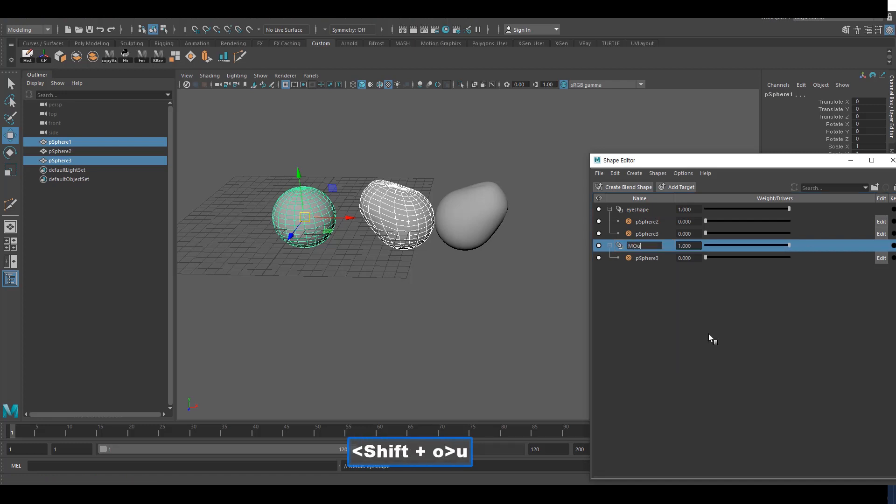
pyautogui.write('ths')
pyautogui.press('BackSpace')
pyautogui.press('BackSpace')
pyautogui.press('BackSpace')
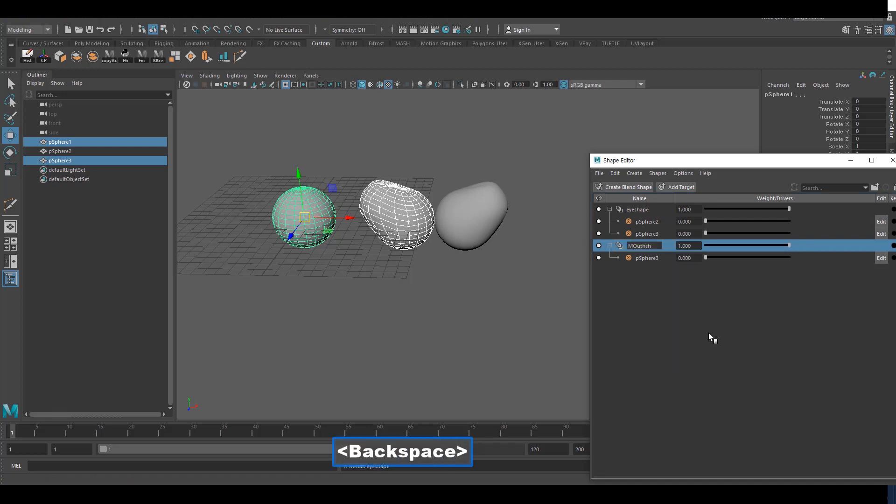
pyautogui.press('BackSpace')
pyautogui.press('BackSpace')
pyautogui.press('Hiragana_Katakana')
pyautogui.write('o')
pyautogui.press('BackSpace')
pyautogui.press('Hiragana_Katakana')
pyautogui.write('outhhsape')
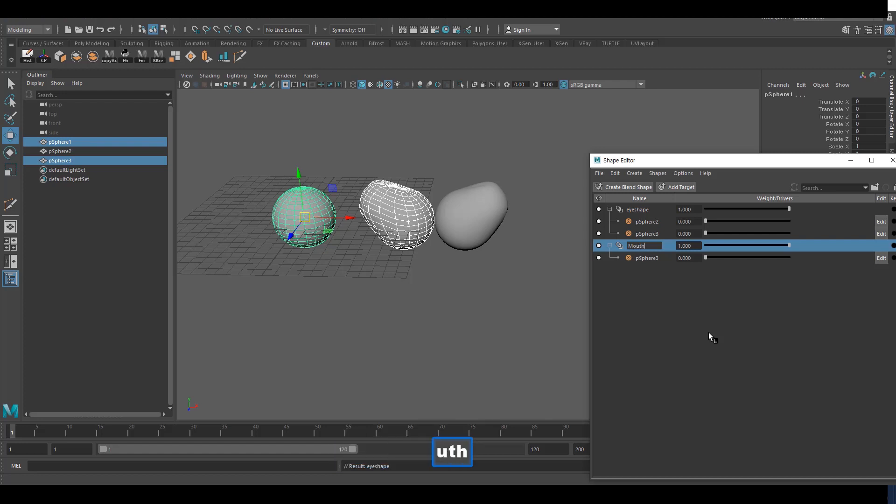
pyautogui.press('Return')
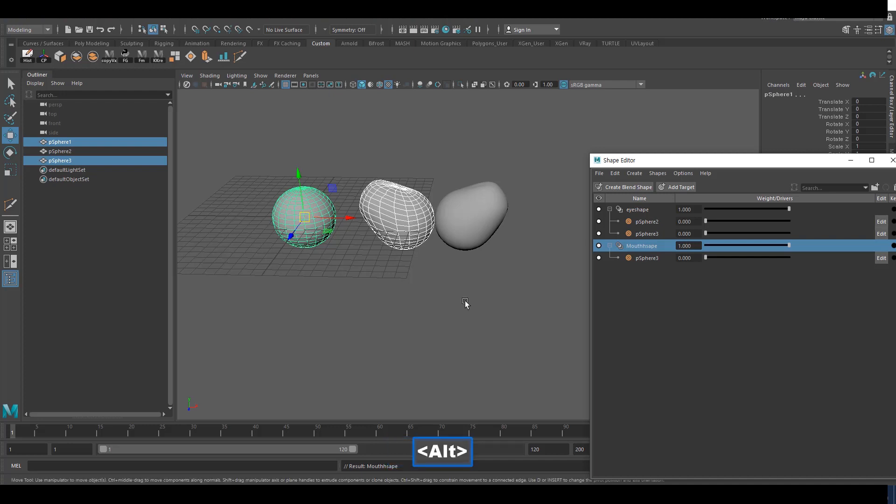
# Deselect the spheres and delete the Mouthhsape deformer.
pyautogui.keyDown('alt'); pyautogui.moveTo(466, 304); pyautogui.dragTo(469, 332); pyautogui.keyUp('alt')
pyautogui.doubleClick(469, 329)
pyautogui.click(651, 246)
pyautogui.press('Delete')
pyautogui.doubleClick(439, 293)
pyautogui.keyDown('alt'); pyautogui.moveTo(439, 294); pyautogui.dragTo(448, 262); pyautogui.keyUp('alt')
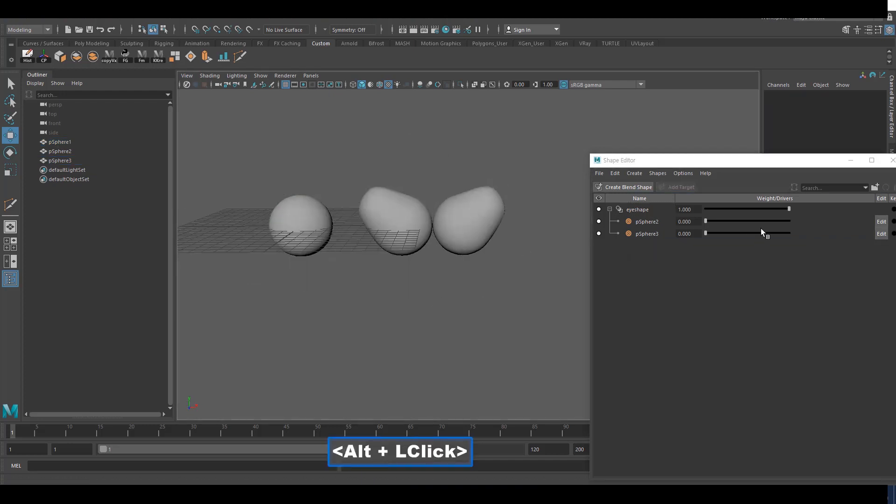
# Examine the pSphere2 and pSphere3 targets under eyeshape and compare the three spheres in the viewport.
pyautogui.click(659, 222)
pyautogui.keyDown('shift'); pyautogui.click(662, 233); pyautogui.keyUp('shift')
pyautogui.moveTo(716, 222); pyautogui.dragTo(665, 226)
pyautogui.keyDown('alt'); pyautogui.moveTo(460, 283); pyautogui.dragTo(519, 311); pyautogui.keyUp('alt')
pyautogui.keyDown('alt'); pyautogui.moveTo(519, 311); pyautogui.dragTo(414, 291, button='right'); pyautogui.keyUp('alt')
pyautogui.keyDown('alt'); pyautogui.moveTo(413, 291); pyautogui.dragTo(409, 294, button='middle'); pyautogui.keyUp('alt')
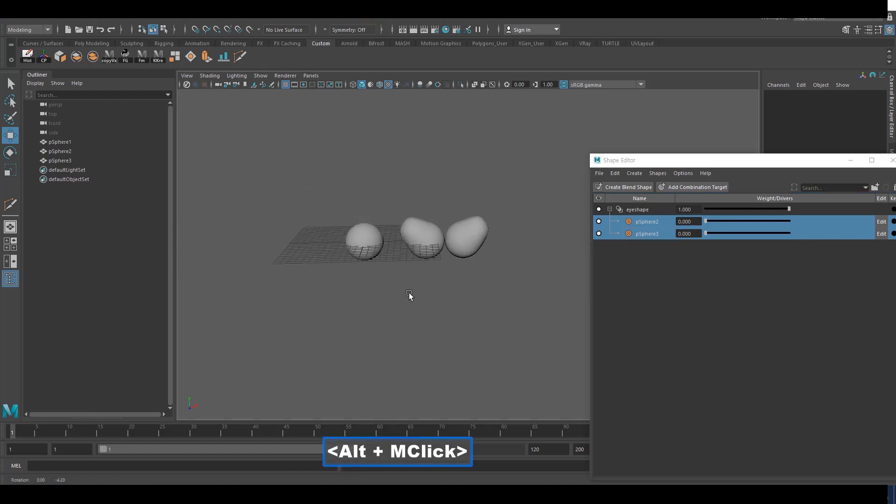
pyautogui.keyDown('alt'); pyautogui.moveTo(409, 294); pyautogui.dragTo(414, 278); pyautogui.keyUp('alt')
pyautogui.keyDown('alt'); pyautogui.moveTo(414, 278); pyautogui.dragTo(470, 293, button='right'); pyautogui.keyUp('alt')
pyautogui.keyDown('alt'); pyautogui.moveTo(470, 292); pyautogui.dragTo(465, 296, button='middle'); pyautogui.keyUp('alt')
pyautogui.keyDown('alt'); pyautogui.moveTo(478, 290); pyautogui.dragTo(456, 330); pyautogui.keyUp('alt')
pyautogui.keyDown('alt'); pyautogui.moveTo(456, 330); pyautogui.dragTo(465, 321, button='middle'); pyautogui.keyUp('alt')
# Delete the eyeshape deformer and move the Shape Editor clear of the three spheres.
pyautogui.click(646, 211)
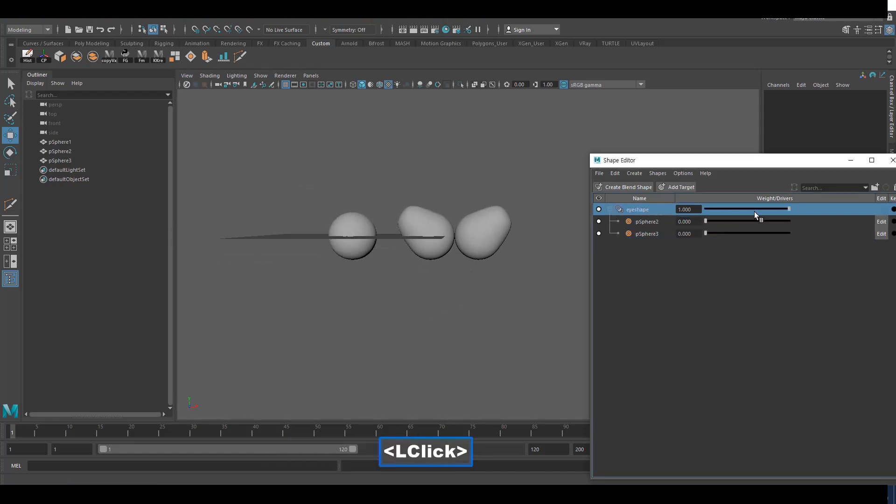
pyautogui.moveTo(787, 163); pyautogui.dragTo(700, 164)
pyautogui.click(766, 208)
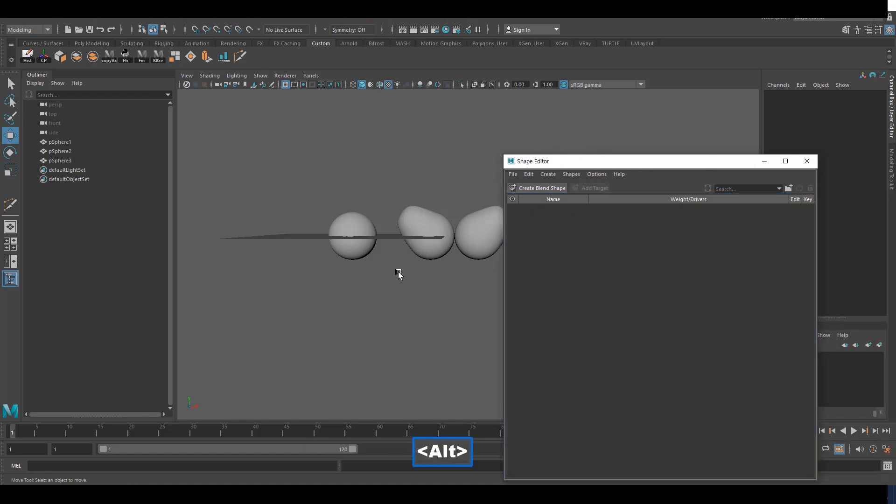
pyautogui.keyDown('alt'); pyautogui.moveTo(400, 274); pyautogui.dragTo(673, 169); pyautogui.keyUp('alt')
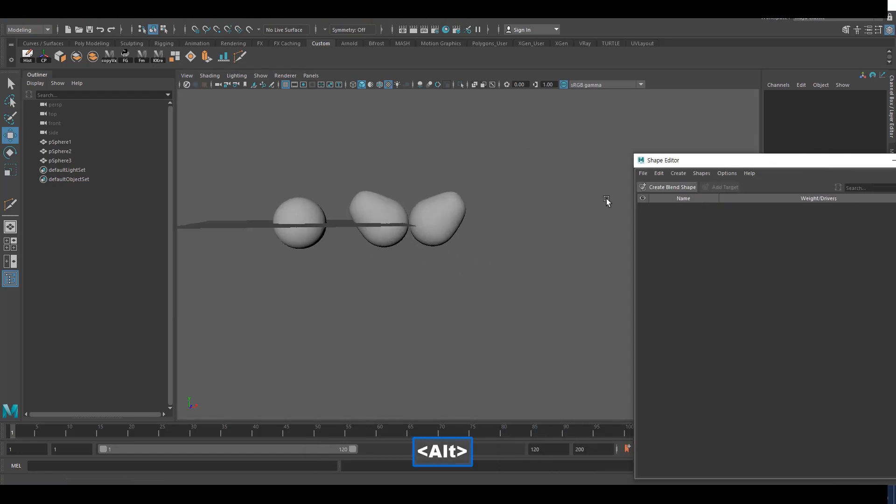
pyautogui.keyDown('alt'); pyautogui.moveTo(606, 201); pyautogui.dragTo(574, 242, button='middle'); pyautogui.keyUp('alt')
pyautogui.keyDown('alt'); pyautogui.moveTo(574, 242); pyautogui.dragTo(397, 292); pyautogui.keyUp('alt')
pyautogui.keyDown('alt'); pyautogui.moveTo(379, 293); pyautogui.dragTo(391, 299, button='right'); pyautogui.keyUp('alt')
pyautogui.keyDown('alt'); pyautogui.moveTo(392, 299); pyautogui.dragTo(395, 292, button='middle'); pyautogui.keyUp('alt')
pyautogui.click(373, 222)
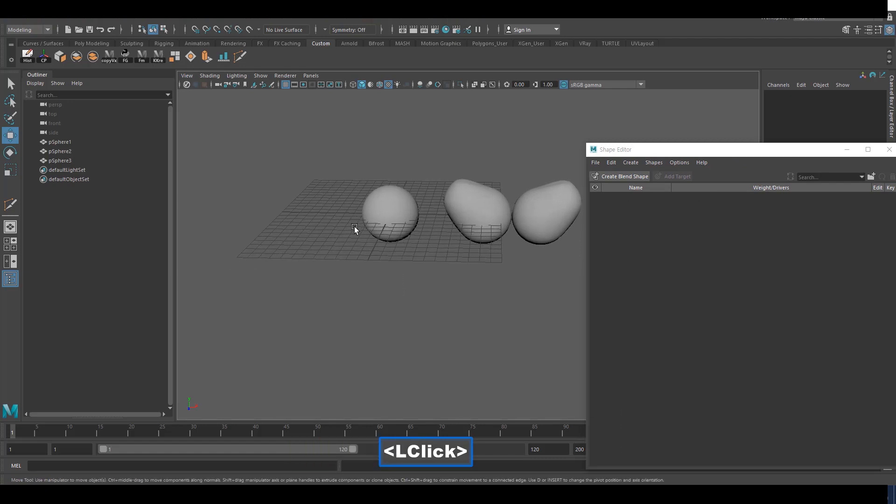
pyautogui.keyDown('alt'); pyautogui.moveTo(354, 240); pyautogui.dragTo(353, 249); pyautogui.keyUp('alt')
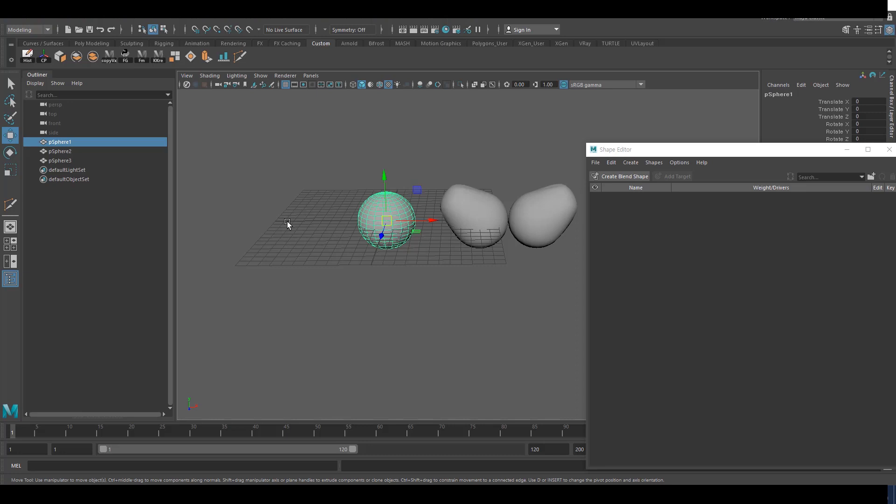
pyautogui.keyDown('alt'); pyautogui.moveTo(287, 220); pyautogui.dragTo(239, 190, button='middle'); pyautogui.keyUp('alt')
pyautogui.keyDown('alt'); pyautogui.moveTo(272, 234); pyautogui.dragTo(291, 250); pyautogui.keyUp('alt')
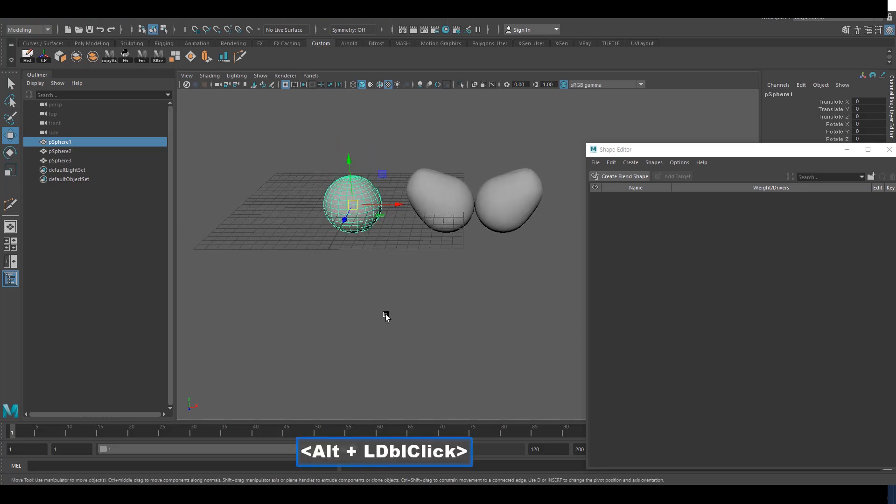
pyautogui.click(385, 315)
pyautogui.keyDown('alt'); pyautogui.moveTo(386, 314); pyautogui.dragTo(364, 322, button='middle'); pyautogui.keyUp('alt')
pyautogui.moveTo(340, 328); pyautogui.dragTo(330, 216)
pyautogui.keyDown('alt'); pyautogui.moveTo(339, 309); pyautogui.dragTo(354, 310, button='middle'); pyautogui.keyUp('alt')
pyautogui.click(354, 310)
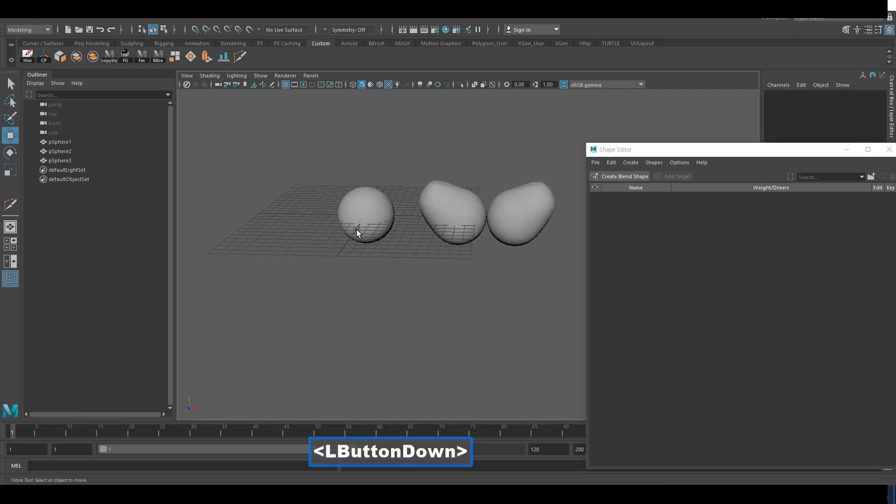
pyautogui.keyDown('alt'); pyautogui.moveTo(373, 259); pyautogui.dragTo(351, 271, button='middle'); pyautogui.keyUp('alt')
# Open the FGMirrorShapes tool with the original sphere selected and arrange its window and the Shape Editor around the spheres.
pyautogui.click(344, 222)
pyautogui.keyDown('alt'); pyautogui.moveTo(344, 222); pyautogui.dragTo(432, 212, button='middle'); pyautogui.keyUp('alt')
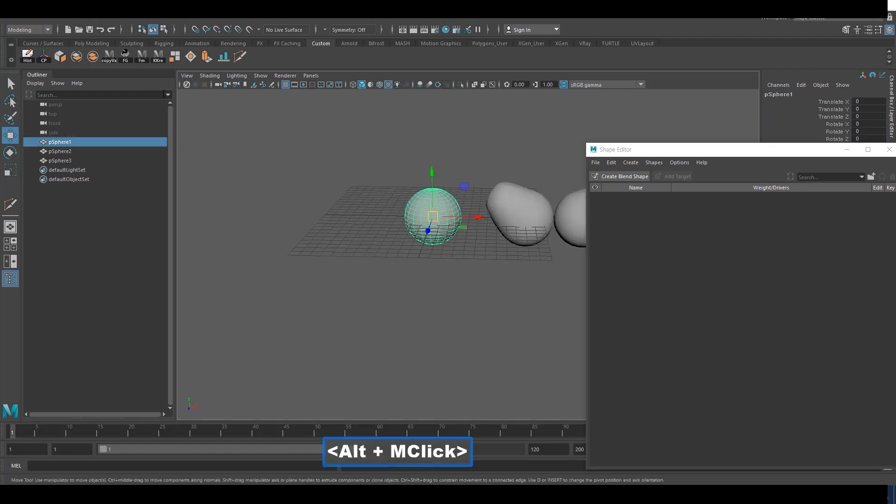
pyautogui.click(124, 58)
pyautogui.moveTo(338, 174); pyautogui.dragTo(243, 120)
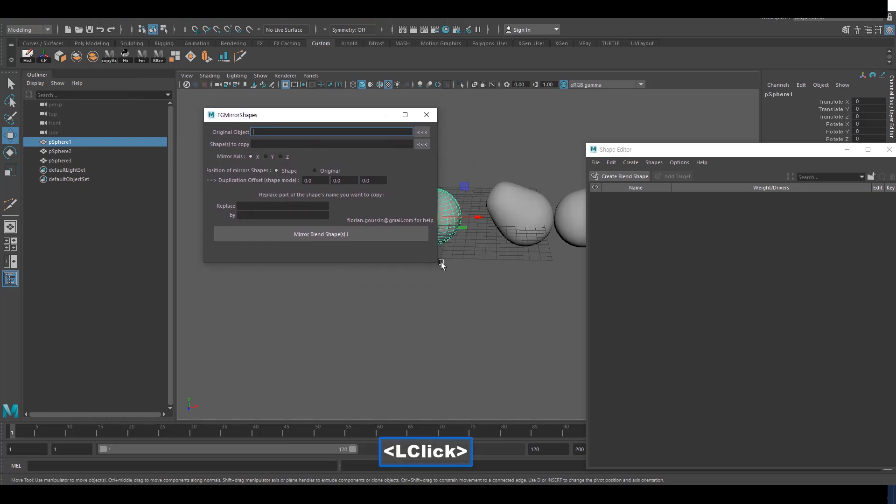
pyautogui.moveTo(441, 264); pyautogui.dragTo(504, 336)
pyautogui.moveTo(340, 117); pyautogui.dragTo(235, 120)
pyautogui.keyDown('alt'); pyautogui.moveTo(489, 307); pyautogui.dragTo(493, 303, button='middle'); pyautogui.keyUp('alt')
pyautogui.moveTo(303, 121); pyautogui.dragTo(294, 112)
pyautogui.keyDown('alt'); pyautogui.moveTo(555, 252); pyautogui.dragTo(534, 251, button='middle'); pyautogui.keyUp('alt')
pyautogui.moveTo(703, 152); pyautogui.dragTo(685, 256)
pyautogui.keyDown('alt'); pyautogui.moveTo(510, 256); pyautogui.dragTo(519, 225, button='middle'); pyautogui.keyUp('alt')
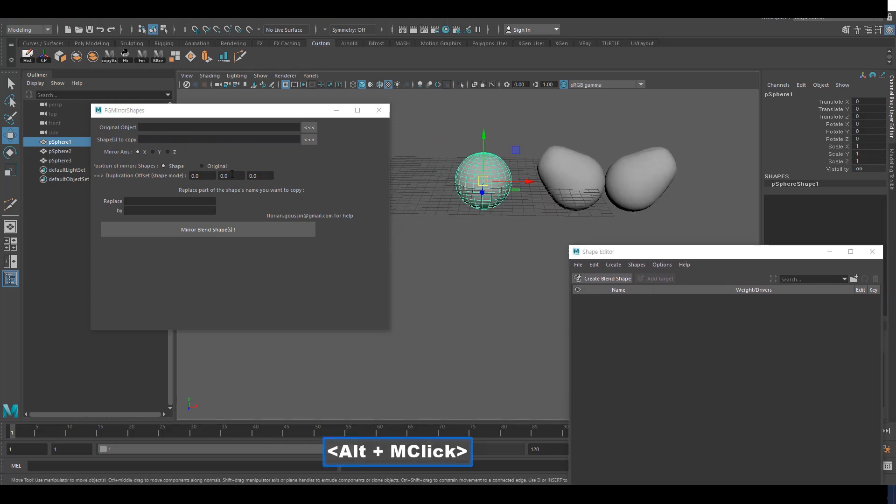
# Rename the original sphere pSphere1 as OL.
pyautogui.keyDown('alt'); pyautogui.moveTo(447, 233); pyautogui.dragTo(442, 237, button='middle'); pyautogui.keyUp('alt')
pyautogui.click(435, 262)
pyautogui.click(444, 284)
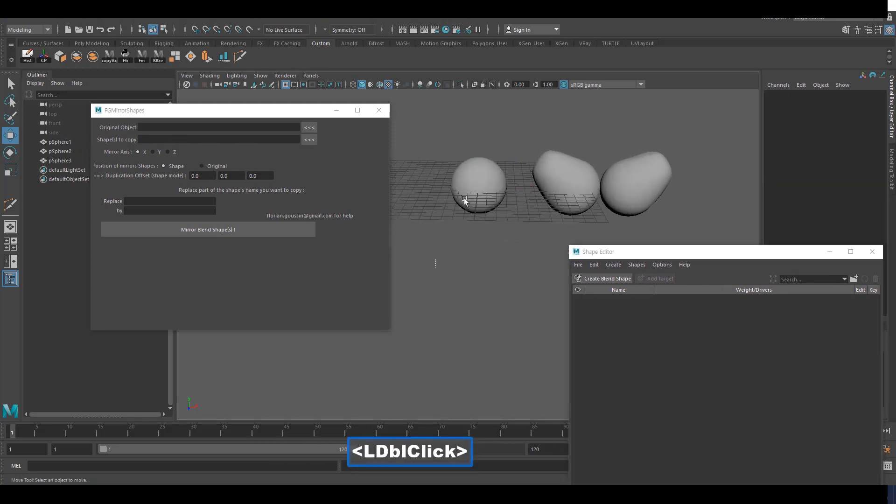
pyautogui.click(465, 200)
pyautogui.keyDown('alt'); pyautogui.moveTo(493, 265); pyautogui.dragTo(459, 273, button='middle'); pyautogui.keyUp('alt')
pyautogui.click(440, 273)
pyautogui.click(444, 208)
pyautogui.click(789, 95)
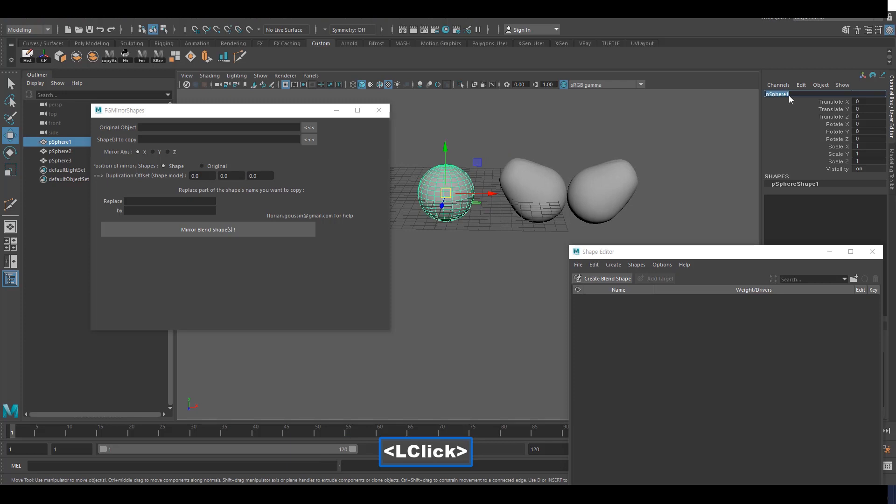
pyautogui.write('OL')
pyautogui.hotkey('shift', 'Return')
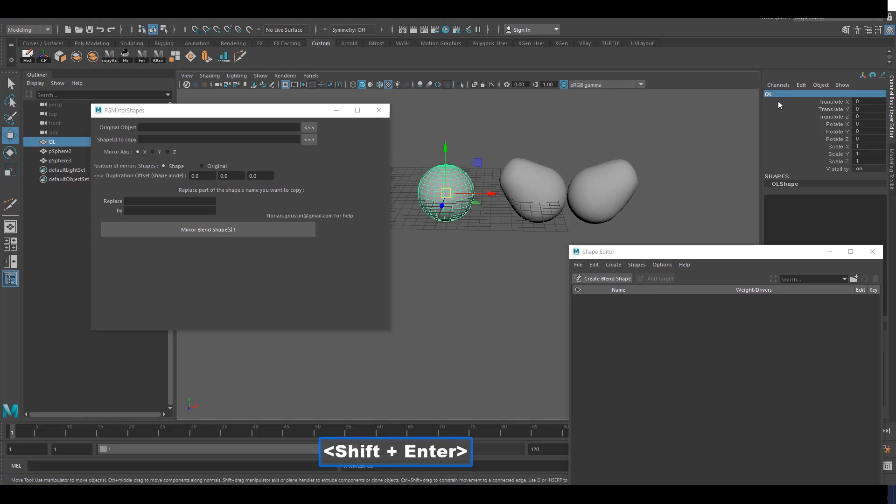
# Rename the deformed sphere pSphere2 as Right.
pyautogui.keyDown('alt'); pyautogui.moveTo(509, 277); pyautogui.dragTo(506, 282, button='middle'); pyautogui.keyUp('alt')
pyautogui.keyDown('alt'); pyautogui.scroll(1, 506, 282); pyautogui.keyUp('alt')
pyautogui.click(588, 182)
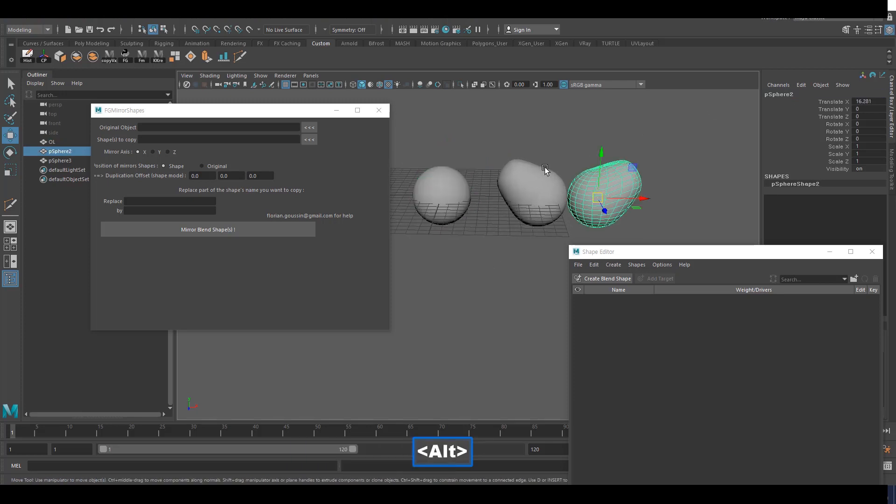
pyautogui.keyDown('alt'); pyautogui.moveTo(546, 170); pyautogui.dragTo(569, 163, button='middle'); pyautogui.keyUp('alt')
pyautogui.click(798, 95)
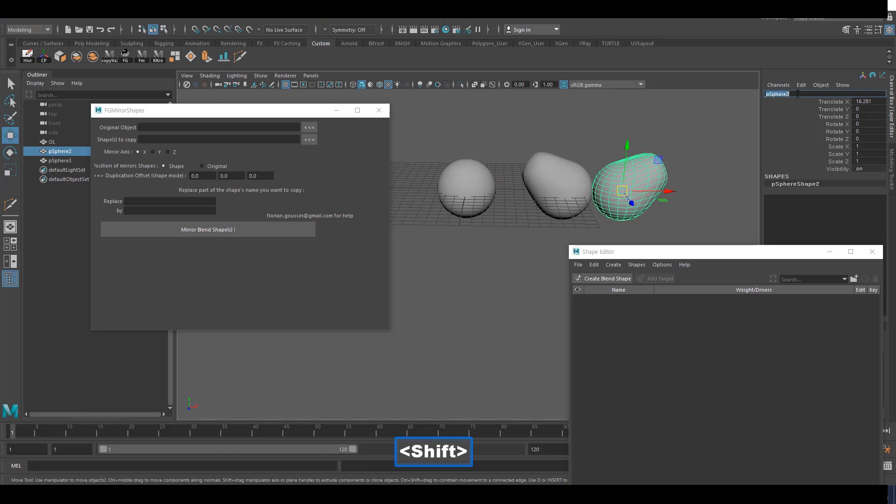
pyautogui.write('Right')
pyautogui.press('Return')
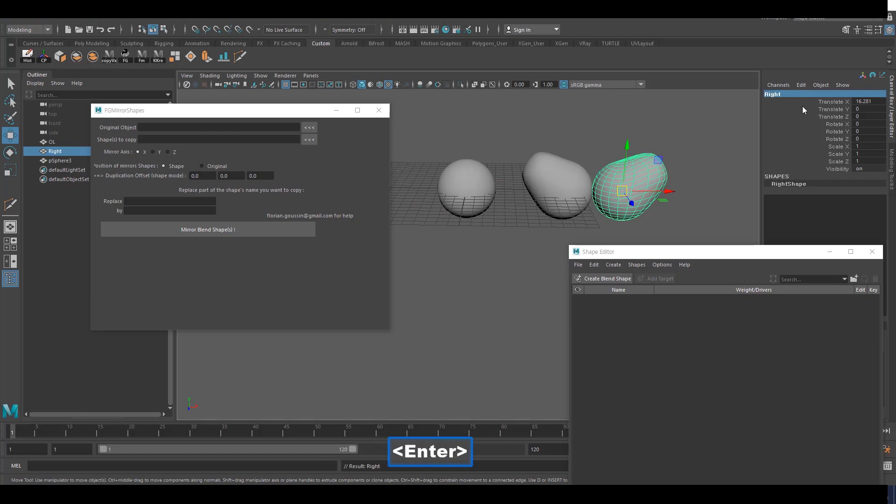
# Delete the flipped sphere pSphere3 from the scene.
pyautogui.click(552, 182)
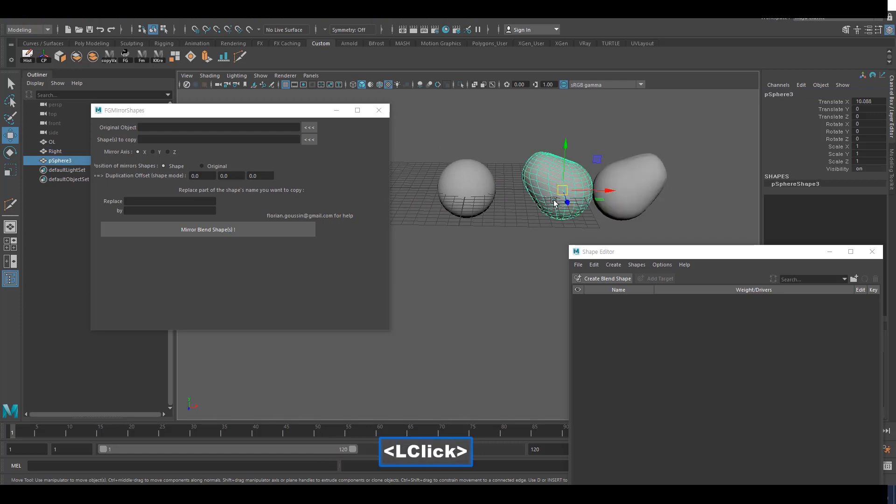
pyautogui.press('Delete')
pyautogui.keyDown('alt'); pyautogui.moveTo(541, 201); pyautogui.dragTo(496, 212, button='right'); pyautogui.keyUp('alt')
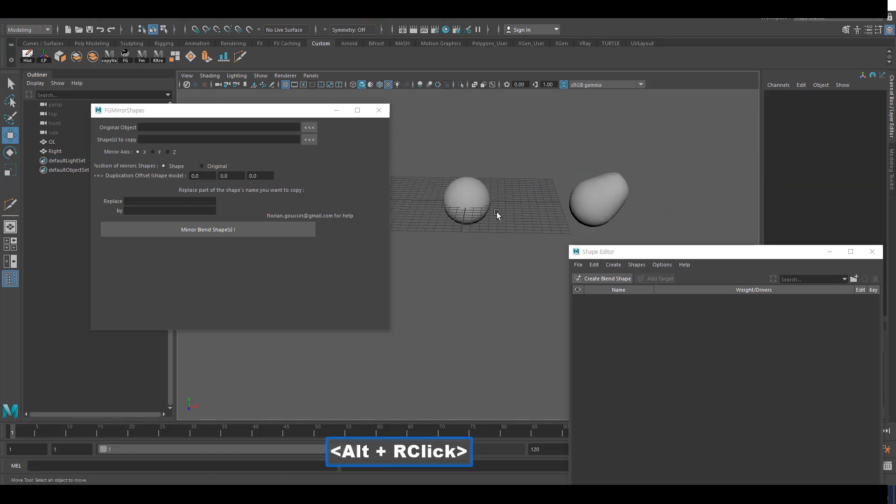
pyautogui.keyDown('alt'); pyautogui.moveTo(497, 212); pyautogui.dragTo(476, 257); pyautogui.keyUp('alt')
# Select the undeformed sphere OL and load it as the Original Object in FGMirrorShapes.
pyautogui.click(460, 200)
pyautogui.keyDown('alt'); pyautogui.moveTo(484, 236); pyautogui.dragTo(495, 225, button='middle'); pyautogui.keyUp('alt')
pyautogui.click(550, 240)
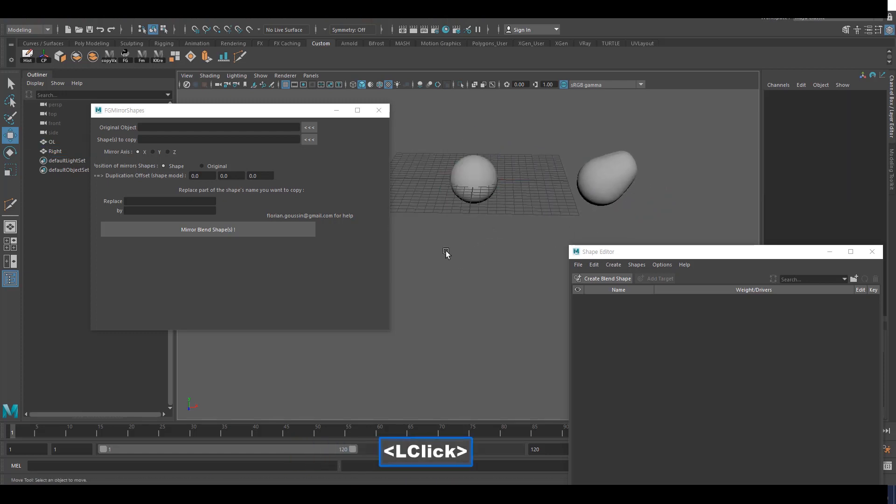
pyautogui.click(473, 195)
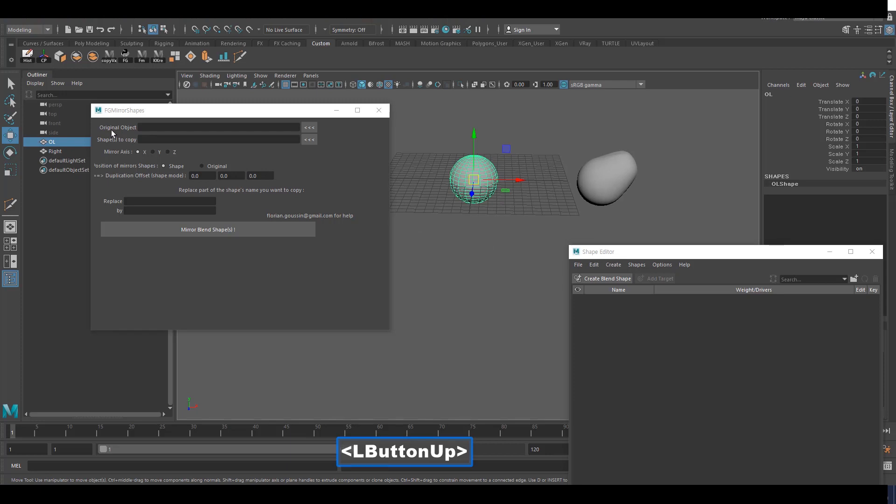
pyautogui.click(310, 128)
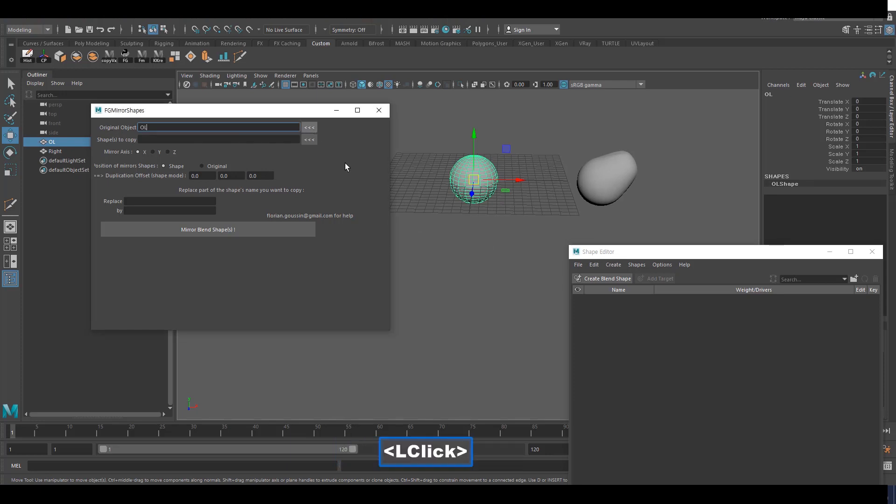
# Load the Right sphere as the shape to copy and mirror the blend shape across the X axis.
pyautogui.doubleClick(536, 230)
pyautogui.moveTo(538, 225); pyautogui.dragTo(625, 170)
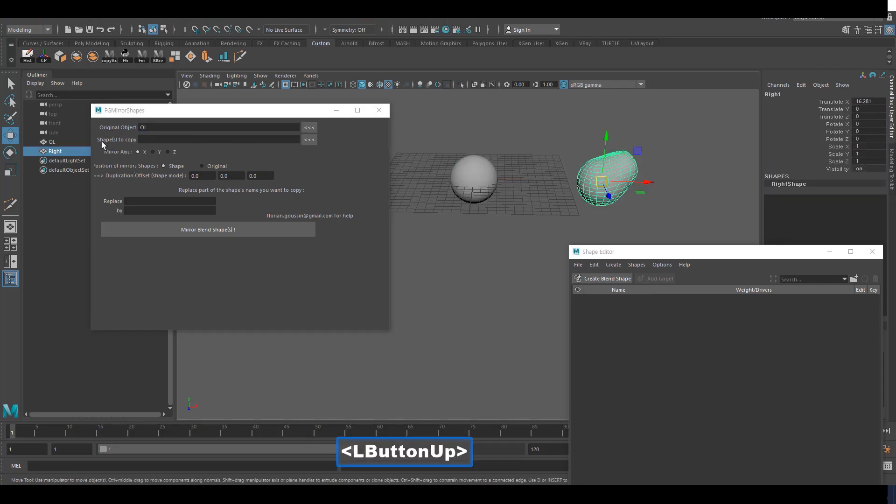
pyautogui.click(310, 140)
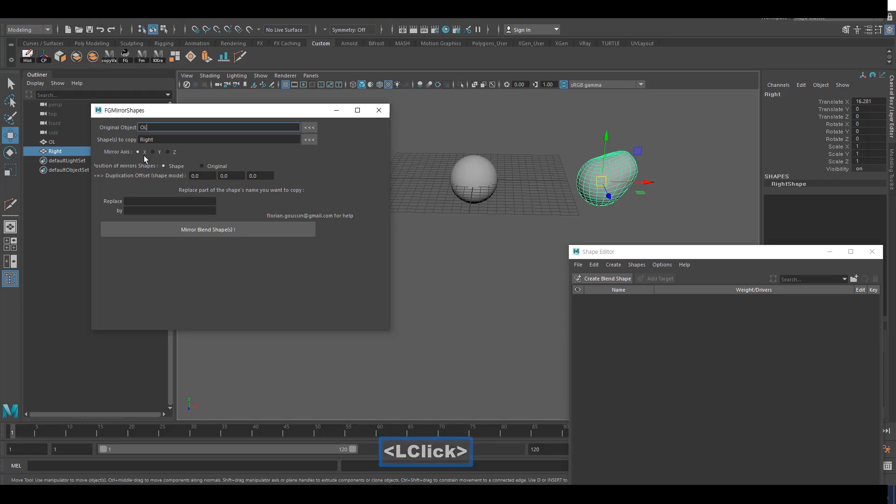
pyautogui.click(201, 231)
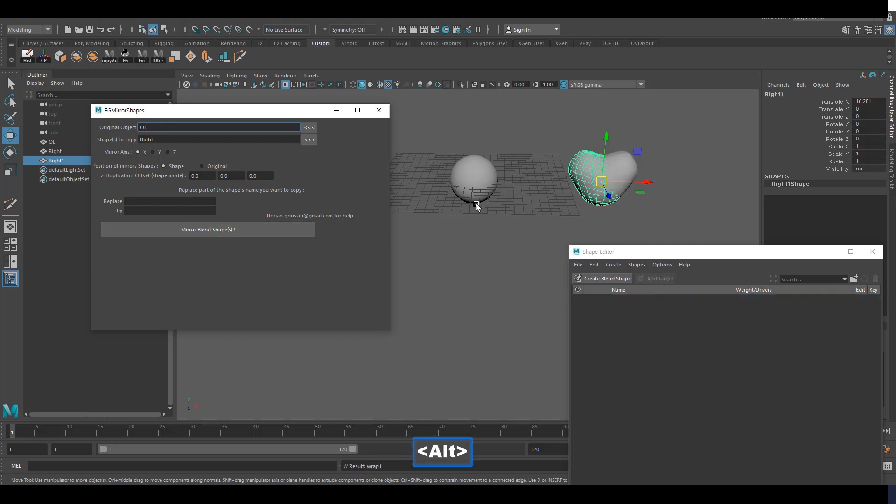
# Move the mirrored sphere Right1 along the X axis to about 10, placing it between OL and Right.
pyautogui.keyDown('alt'); pyautogui.moveTo(593, 182); pyautogui.dragTo(585, 173, button='right'); pyautogui.keyUp('alt')
pyautogui.keyDown('alt'); pyautogui.moveTo(585, 172); pyautogui.dragTo(573, 178, button='middle'); pyautogui.keyUp('alt')
pyautogui.moveTo(623, 177); pyautogui.dragTo(583, 175)
pyautogui.keyDown('alt'); pyautogui.moveTo(583, 175); pyautogui.dragTo(537, 140, button='middle'); pyautogui.keyUp('alt')
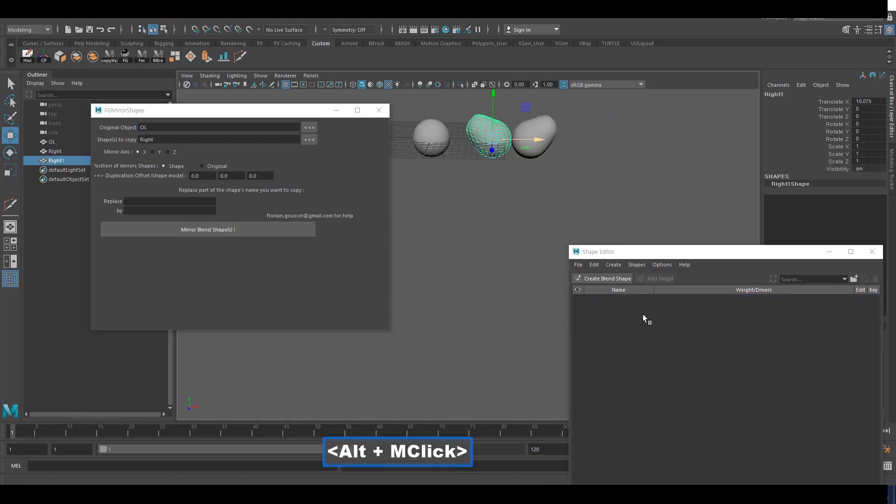
# Create a blend shape on OL with the Right1 and Right spheres as its targets.
pyautogui.click(437, 132)
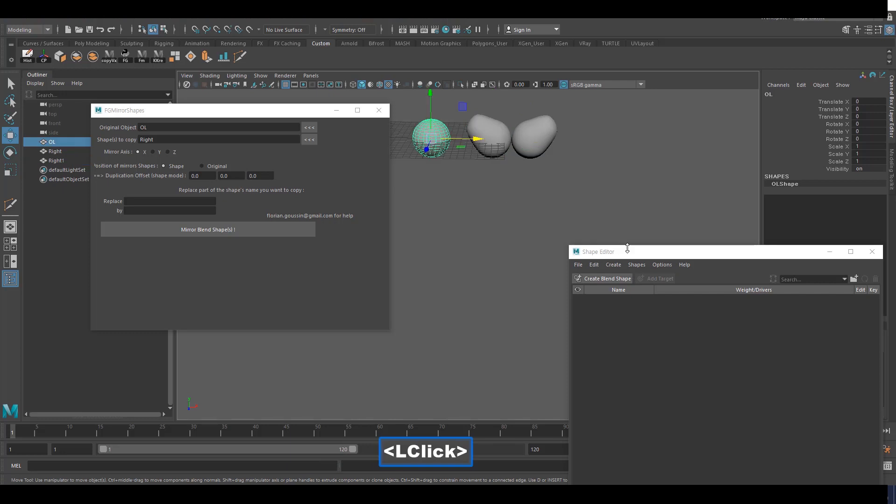
pyautogui.click(637, 266)
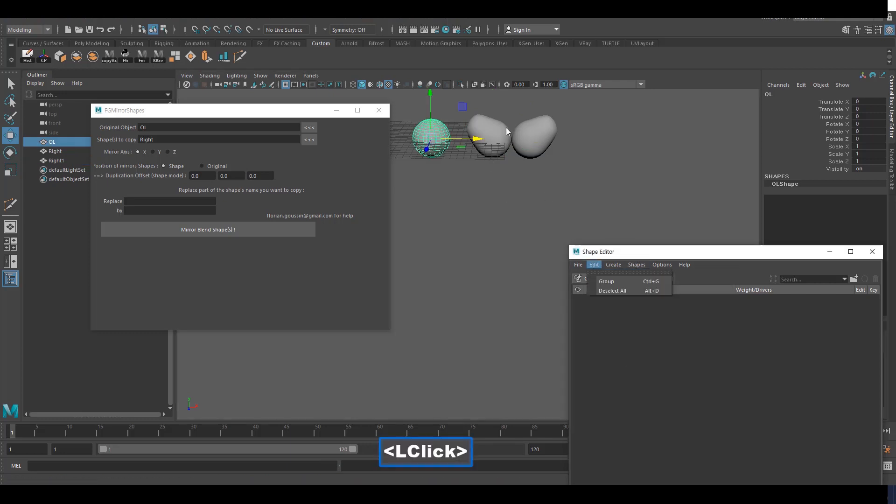
pyautogui.press('alt')
pyautogui.keyDown('alt'); pyautogui.moveTo(516, 210); pyautogui.dragTo(519, 195); pyautogui.keyUp('alt')
pyautogui.click(519, 194)
pyautogui.doubleClick(505, 159)
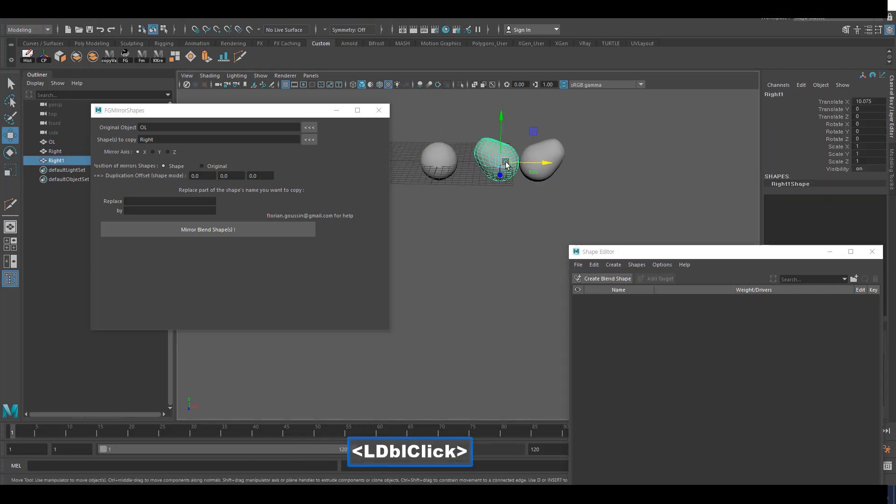
pyautogui.keyDown('shift'); pyautogui.click(548, 141); pyautogui.keyUp('shift')
pyautogui.keyDown('shift'); pyautogui.click(444, 168); pyautogui.keyUp('shift')
pyautogui.click(606, 279)
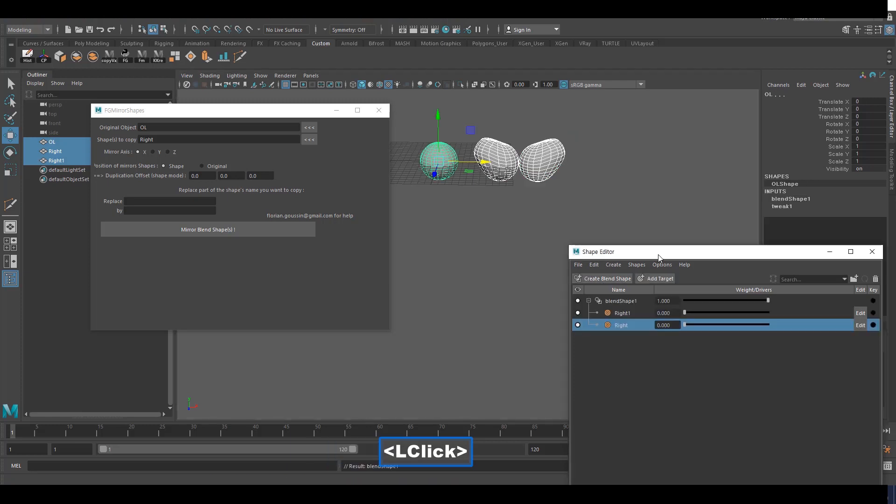
# Raise the Right1 and Right target weights to 1.000 and close the FGMirrorShapes window.
pyautogui.moveTo(662, 235); pyautogui.dragTo(750, 247)
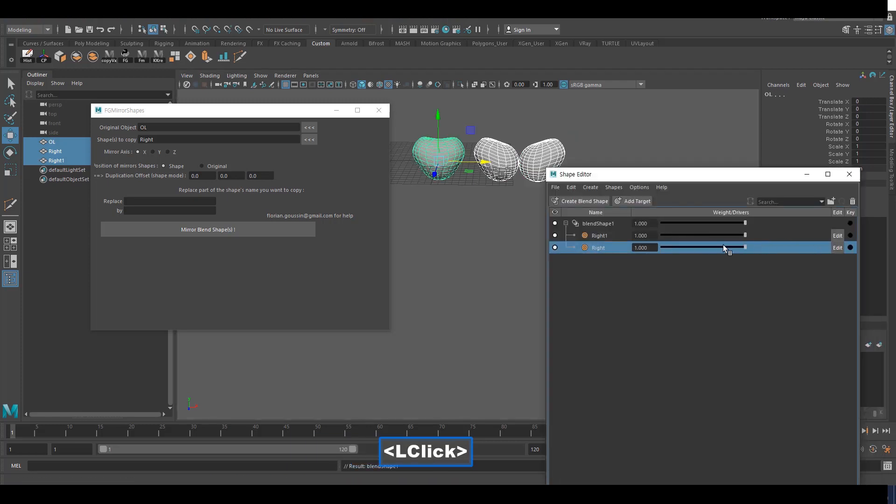
pyautogui.keyDown('alt'); pyautogui.moveTo(446, 286); pyautogui.dragTo(449, 293); pyautogui.keyUp('alt')
pyautogui.keyDown('alt'); pyautogui.moveTo(444, 262); pyautogui.dragTo(458, 248); pyautogui.keyUp('alt')
pyautogui.keyDown('alt'); pyautogui.moveTo(457, 248); pyautogui.dragTo(460, 247, button='middle'); pyautogui.keyUp('alt')
pyautogui.click(379, 111)
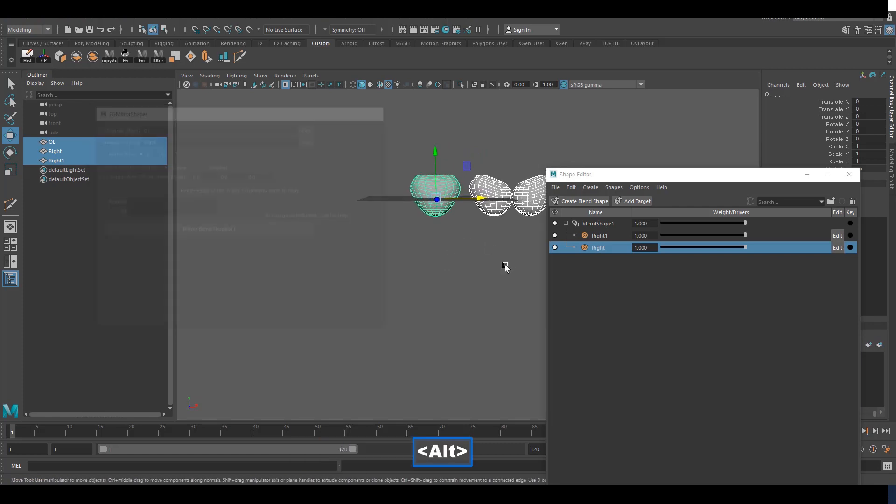
pyautogui.keyDown('alt'); pyautogui.moveTo(505, 267); pyautogui.dragTo(439, 268, button='middle'); pyautogui.keyUp('alt')
pyautogui.keyDown('alt'); pyautogui.moveTo(439, 268); pyautogui.dragTo(431, 319); pyautogui.keyUp('alt')
pyautogui.click(432, 320)
pyautogui.keyDown('alt'); pyautogui.moveTo(432, 320); pyautogui.dragTo(422, 308, button='middle'); pyautogui.keyUp('alt')
pyautogui.keyDown('alt'); pyautogui.moveTo(364, 266); pyautogui.dragTo(382, 270, button='right'); pyautogui.keyUp('alt')
pyautogui.keyDown('alt'); pyautogui.moveTo(381, 270); pyautogui.dragTo(406, 284, button='middle'); pyautogui.keyUp('alt')
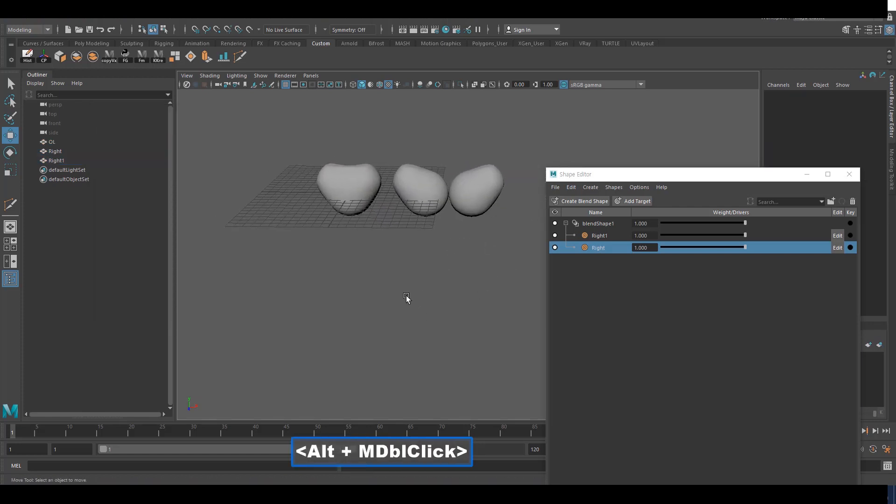
pyautogui.keyDown('alt'); pyautogui.moveTo(405, 270); pyautogui.dragTo(388, 290); pyautogui.keyUp('alt')
# Select both the Right1 and Right targets and reset their weights to 0.
pyautogui.click(612, 240)
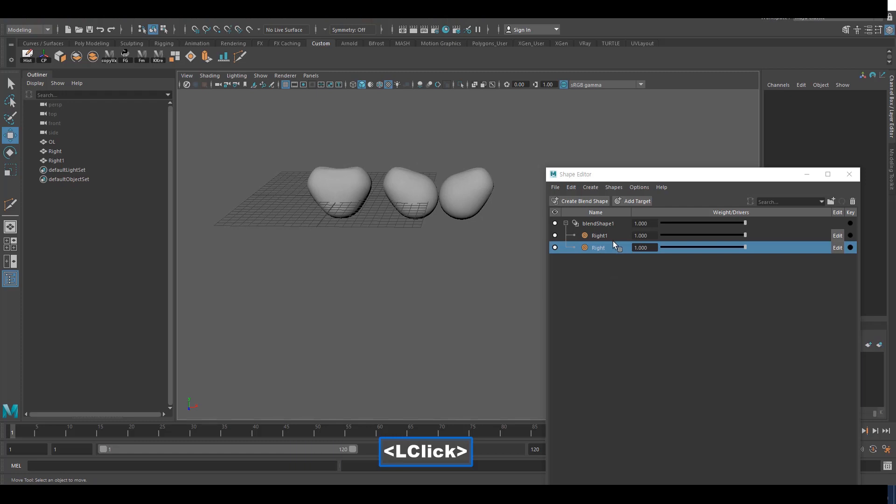
pyautogui.keyDown('alt'); pyautogui.moveTo(386, 255); pyautogui.dragTo(425, 277, button='middle'); pyautogui.keyUp('alt')
pyautogui.click(725, 236)
pyautogui.keyDown('shift'); pyautogui.moveTo(744, 245); pyautogui.dragTo(659, 236); pyautogui.keyUp('shift')
pyautogui.keyDown('alt'); pyautogui.moveTo(405, 268); pyautogui.dragTo(345, 292, button='middle'); pyautogui.keyUp('alt')
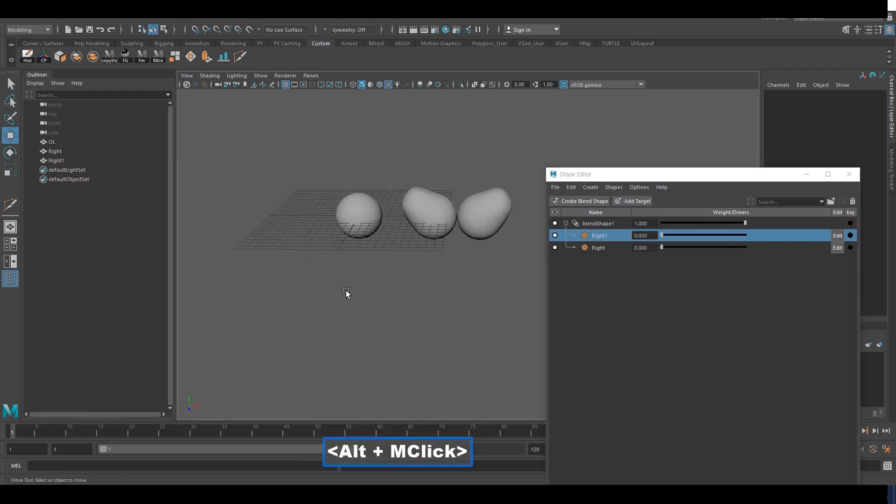
# Duplicate the OL sphere and raise the copy about 10 units along Y, above the original.
pyautogui.click(360, 226)
pyautogui.keyDown('alt'); pyautogui.moveTo(364, 255); pyautogui.dragTo(393, 253); pyautogui.keyUp('alt')
pyautogui.keyDown('alt'); pyautogui.moveTo(393, 253); pyautogui.dragTo(382, 275, button='middle'); pyautogui.keyUp('alt')
pyautogui.keyDown('alt'); pyautogui.moveTo(382, 276); pyautogui.dragTo(348, 231); pyautogui.keyUp('alt')
pyautogui.keyDown('alt'); pyautogui.moveTo(347, 231); pyautogui.dragTo(370, 214, button='middle'); pyautogui.keyUp('alt')
pyautogui.hotkey('ctrl', 'd')
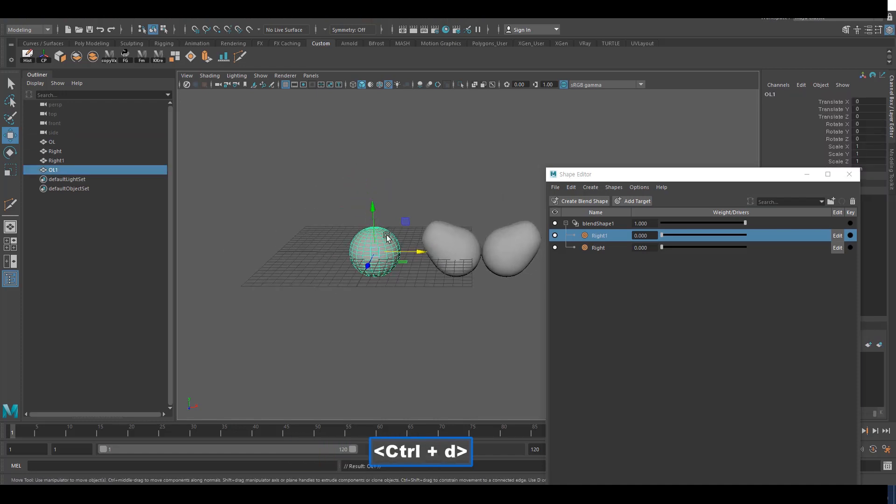
pyautogui.moveTo(374, 209); pyautogui.dragTo(366, 126)
pyautogui.keyDown('alt'); pyautogui.moveTo(387, 176); pyautogui.dragTo(368, 178, button='middle'); pyautogui.keyUp('alt')
pyautogui.click(476, 175)
pyautogui.keyDown('alt'); pyautogui.moveTo(477, 175); pyautogui.dragTo(511, 167, button='middle'); pyautogui.keyUp('alt')
pyautogui.moveTo(665, 175); pyautogui.dragTo(704, 175)
pyautogui.keyDown('alt'); pyautogui.moveTo(362, 237); pyautogui.dragTo(354, 232, button='middle'); pyautogui.keyUp('alt')
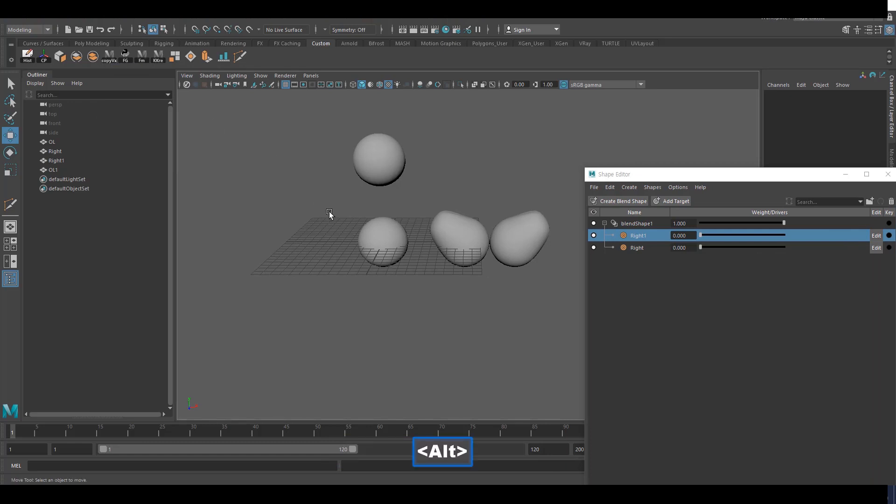
# Stretch the duplicate OL1 outward along X by moving its right-side vertices with soft selection, and return to object mode.
pyautogui.keyDown('alt'); pyautogui.moveTo(413, 190); pyautogui.dragTo(398, 216, button='middle'); pyautogui.keyUp('alt')
pyautogui.click(395, 176)
pyautogui.keyDown('alt'); pyautogui.moveTo(403, 211); pyautogui.dragTo(451, 168, button='right'); pyautogui.keyUp('alt')
pyautogui.keyDown('alt'); pyautogui.moveTo(457, 164); pyautogui.dragTo(474, 182, button='middle'); pyautogui.keyUp('alt')
pyautogui.moveTo(464, 157); pyautogui.dragTo(420, 155, button='right')
pyautogui.moveTo(469, 219); pyautogui.dragTo(409, 159)
pyautogui.keyDown('alt'); pyautogui.moveTo(422, 191); pyautogui.dragTo(419, 200, button='middle'); pyautogui.keyUp('alt')
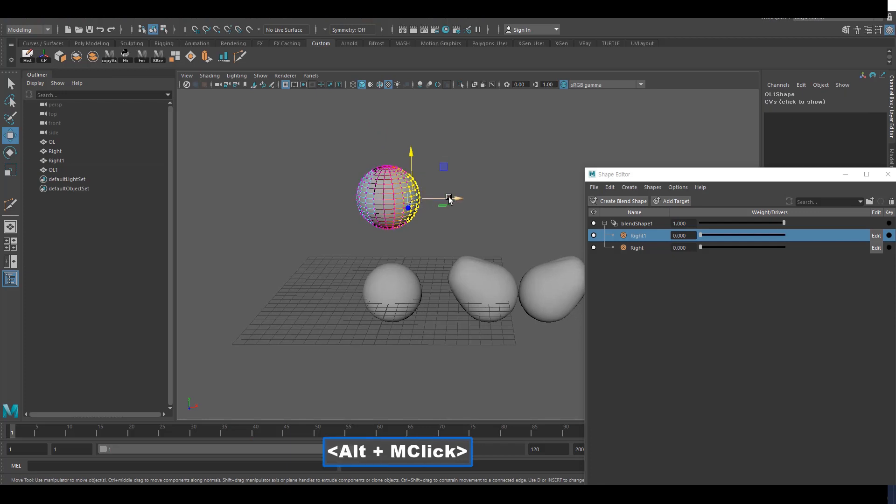
pyautogui.moveTo(449, 198); pyautogui.dragTo(464, 219)
pyautogui.moveTo(434, 209); pyautogui.dragTo(460, 224, button='right')
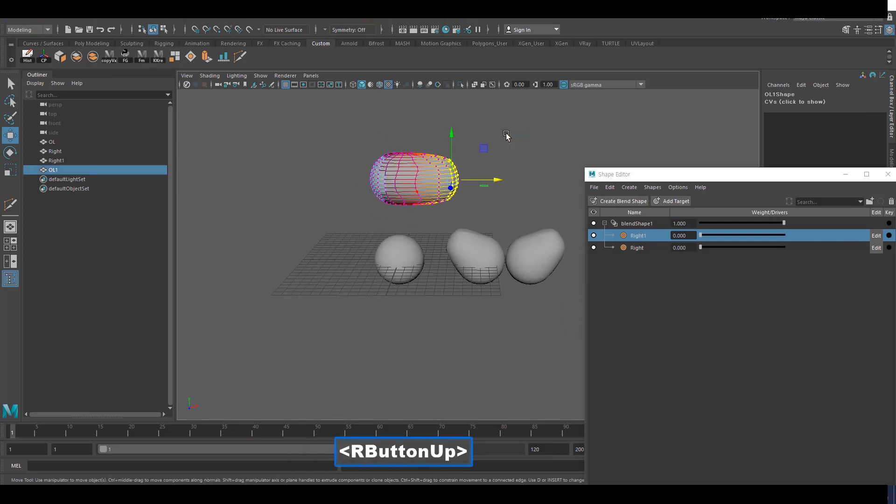
# Create a second blend shape on OL with the stretched sphere OL1 as its target.
pyautogui.moveTo(484, 137); pyautogui.dragTo(415, 176)
pyautogui.press('w')
pyautogui.keyDown('shift'); pyautogui.click(400, 271); pyautogui.keyUp('shift')
pyautogui.click(626, 201)
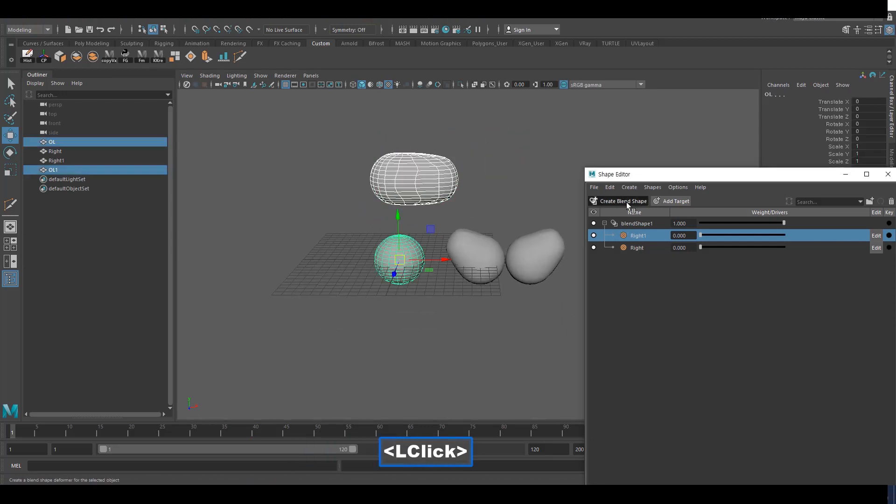
# Preview the new OL1 target by raising its weight to 1.000 and returning it to 0.
pyautogui.moveTo(707, 272); pyautogui.dragTo(782, 271)
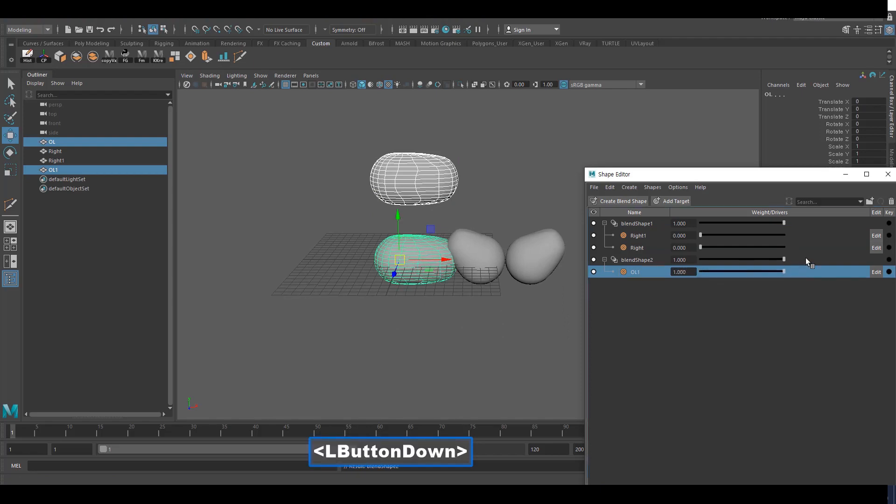
pyautogui.keyDown('alt'); pyautogui.moveTo(428, 222); pyautogui.dragTo(414, 198, button='middle'); pyautogui.keyUp('alt')
pyautogui.moveTo(749, 274); pyautogui.dragTo(635, 268)
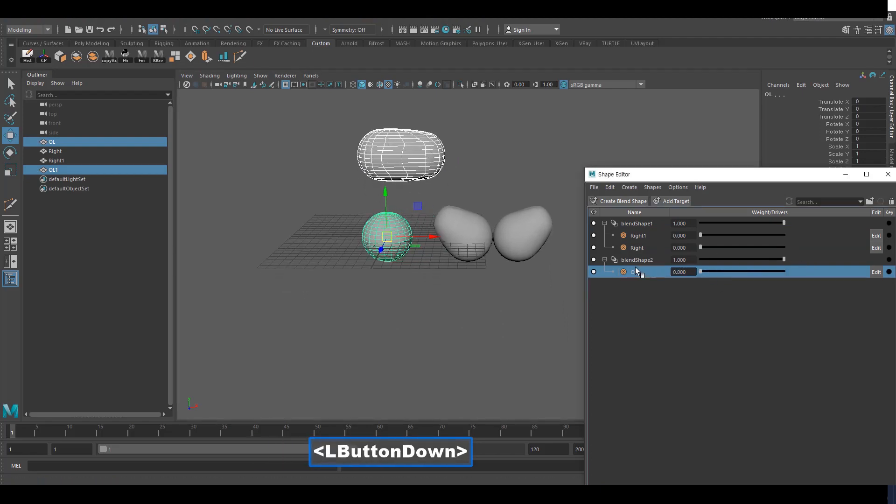
pyautogui.keyDown('alt'); pyautogui.moveTo(460, 260); pyautogui.dragTo(466, 282, button='middle'); pyautogui.keyUp('alt')
pyautogui.keyDown('alt'); pyautogui.moveTo(466, 281); pyautogui.dragTo(484, 262, button='right'); pyautogui.keyUp('alt')
pyautogui.keyDown('alt'); pyautogui.moveTo(390, 262); pyautogui.dragTo(441, 279, button='middle'); pyautogui.keyUp('alt')
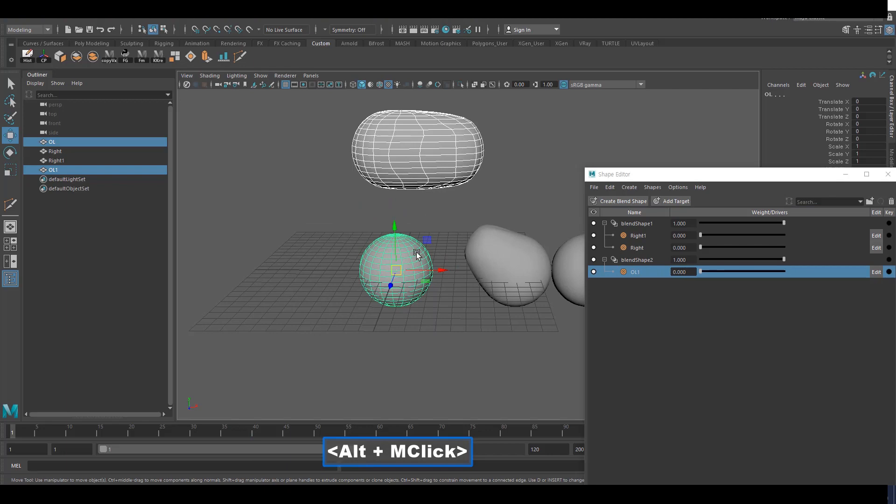
# Turn off the smooth preview on OL and test the OL1 target weight at 1.000, returning it to 0.
pyautogui.keyDown('alt'); pyautogui.click(404, 160); pyautogui.keyUp('alt')
pyautogui.keyDown('alt'); pyautogui.moveTo(404, 160); pyautogui.dragTo(443, 239); pyautogui.keyUp('alt')
pyautogui.moveTo(443, 239)
pyautogui.keyDown('alt'); pyautogui.mouseDown(button='middle')
pyautogui.moveTo(442, 230)
pyautogui.moveTo(442, 242)
pyautogui.mouseUp(button='middle'); pyautogui.keyUp('alt')
pyautogui.keyDown('alt'); pyautogui.moveTo(442, 242); pyautogui.dragTo(328, 230); pyautogui.keyUp('alt')
pyautogui.click(303, 195)
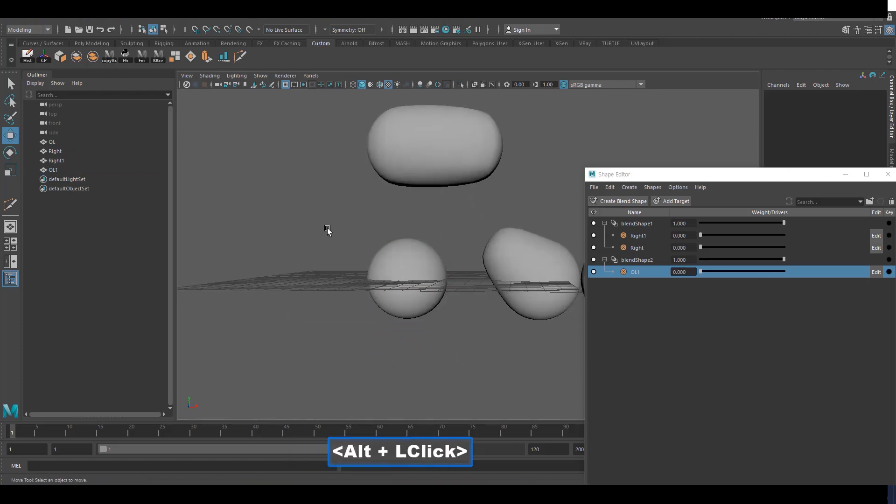
pyautogui.doubleClick(395, 270)
pyautogui.keyDown('alt'); pyautogui.moveTo(394, 269); pyautogui.dragTo(383, 261, button='right'); pyautogui.keyUp('alt')
pyautogui.keyDown('alt'); pyautogui.moveTo(383, 261); pyautogui.dragTo(396, 264); pyautogui.keyUp('alt')
pyautogui.moveTo(711, 273); pyautogui.dragTo(784, 272)
pyautogui.keyDown('alt'); pyautogui.moveTo(443, 260); pyautogui.dragTo(417, 279); pyautogui.keyUp('alt')
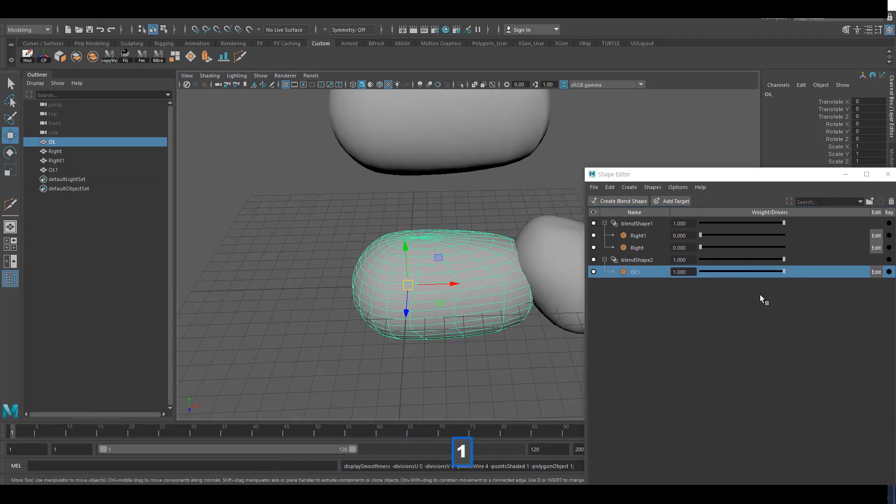
pyautogui.moveTo(779, 274); pyautogui.dragTo(700, 272)
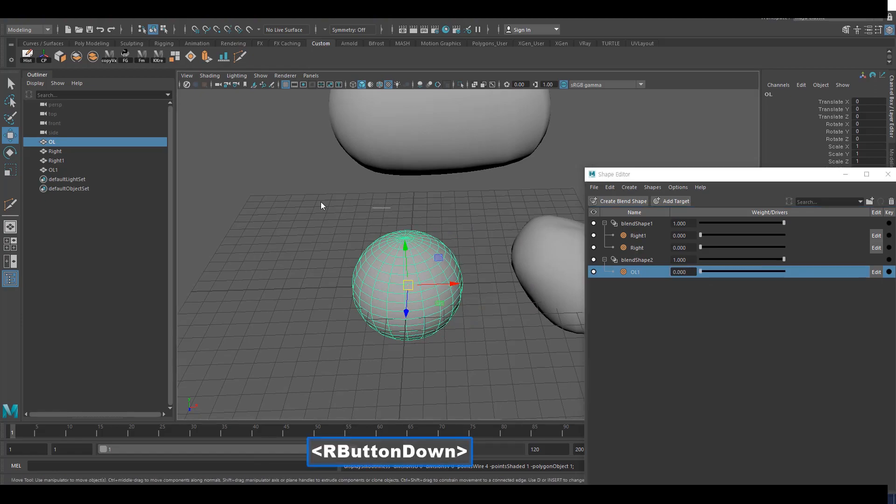
# Switch the viewport to wireframe and select the vertices on the left half of the OL sphere.
pyautogui.keyDown('alt'); pyautogui.moveTo(320, 201); pyautogui.dragTo(362, 214, button='right'); pyautogui.keyUp('alt')
pyautogui.press('4')
pyautogui.keyDown('alt'); pyautogui.moveTo(352, 190); pyautogui.dragTo(420, 259); pyautogui.keyUp('alt')
pyautogui.keyDown('ctrl'); pyautogui.keyDown('shift'); pyautogui.click(405, 321); pyautogui.keyUp('shift'); pyautogui.keyUp('ctrl')
pyautogui.keyDown('alt'); pyautogui.moveTo(405, 320); pyautogui.dragTo(391, 327); pyautogui.keyUp('alt')
pyautogui.keyDown('alt'); pyautogui.moveTo(466, 309); pyautogui.dragTo(466, 292); pyautogui.keyUp('alt')
# Check how the selected half of OL deforms by setting the OL1 weight to 1.000 and back to 0.
pyautogui.moveTo(714, 271); pyautogui.dragTo(790, 270)
pyautogui.keyDown('alt'); pyautogui.moveTo(474, 245); pyautogui.dragTo(365, 252, button='right'); pyautogui.keyUp('alt')
pyautogui.keyDown('alt'); pyautogui.moveTo(365, 253); pyautogui.dragTo(381, 268); pyautogui.keyUp('alt')
pyautogui.moveTo(772, 271); pyautogui.dragTo(700, 270)
pyautogui.keyDown('alt'); pyautogui.moveTo(420, 299); pyautogui.dragTo(353, 282); pyautogui.keyUp('alt')
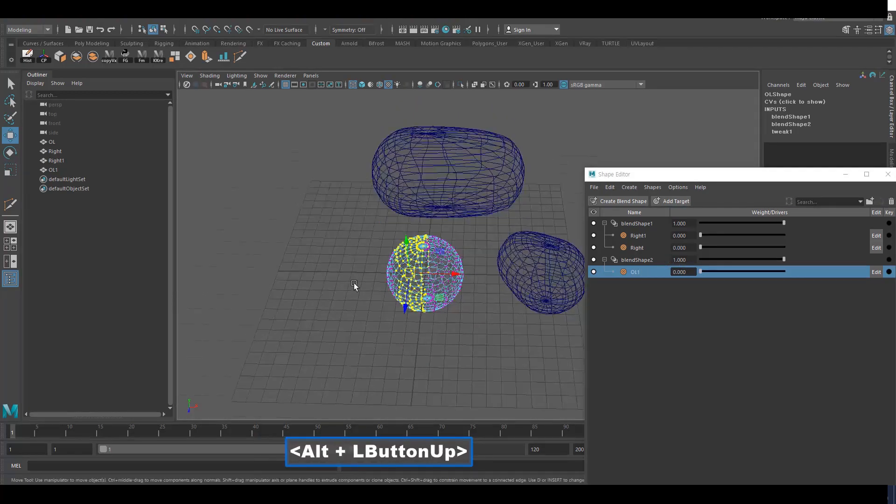
# Reselect the left-half vertices of OL, including the centre line, from a level front view.
pyautogui.keyDown('alt'); pyautogui.moveTo(353, 283); pyautogui.dragTo(476, 276, button='right'); pyautogui.keyUp('alt')
pyautogui.keyDown('alt'); pyautogui.moveTo(478, 277); pyautogui.dragTo(502, 258, button='middle'); pyautogui.keyUp('alt')
pyautogui.keyDown('alt'); pyautogui.moveTo(448, 280); pyautogui.dragTo(434, 201); pyautogui.keyUp('alt')
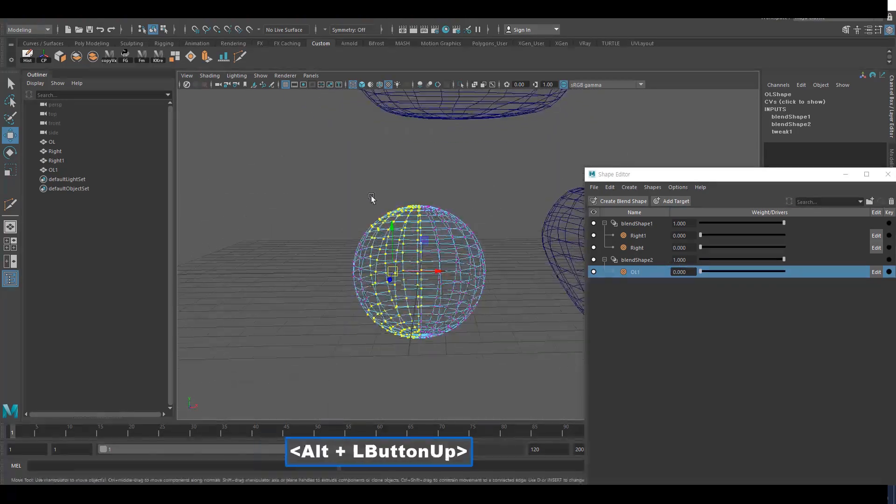
pyautogui.moveTo(343, 218); pyautogui.dragTo(341, 222)
pyautogui.keyDown('alt'); pyautogui.moveTo(341, 222); pyautogui.dragTo(309, 155); pyautogui.keyUp('alt')
pyautogui.moveTo(309, 155); pyautogui.dragTo(371, 245)
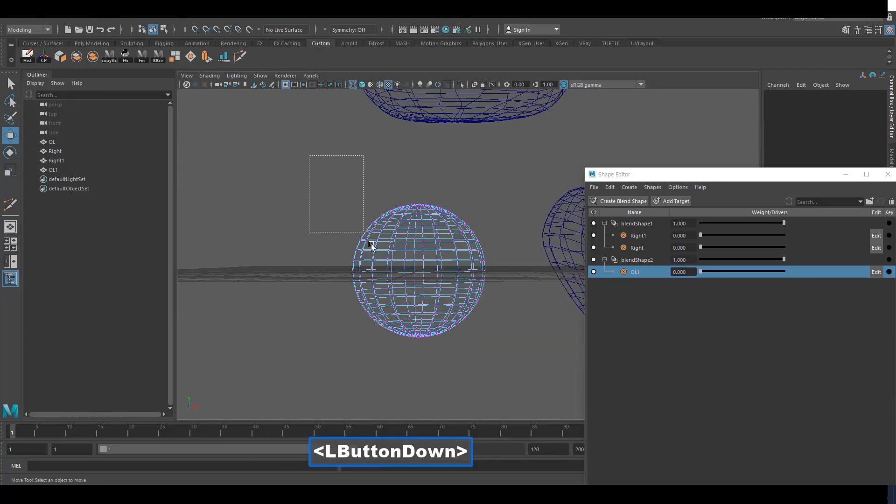
pyautogui.moveTo(422, 340); pyautogui.dragTo(434, 359)
pyautogui.keyDown('alt'); pyautogui.moveTo(434, 359); pyautogui.dragTo(425, 322, button='right'); pyautogui.keyUp('alt')
pyautogui.keyDown('shift'); pyautogui.moveTo(430, 302); pyautogui.dragTo(405, 221); pyautogui.keyUp('shift')
# Add the OL1 mesh to the selection and run the vertex-copy script to transfer OL's selected vertex positions to it.
pyautogui.keyDown('alt'); pyautogui.moveTo(404, 215); pyautogui.dragTo(338, 134, button='right'); pyautogui.keyUp('alt')
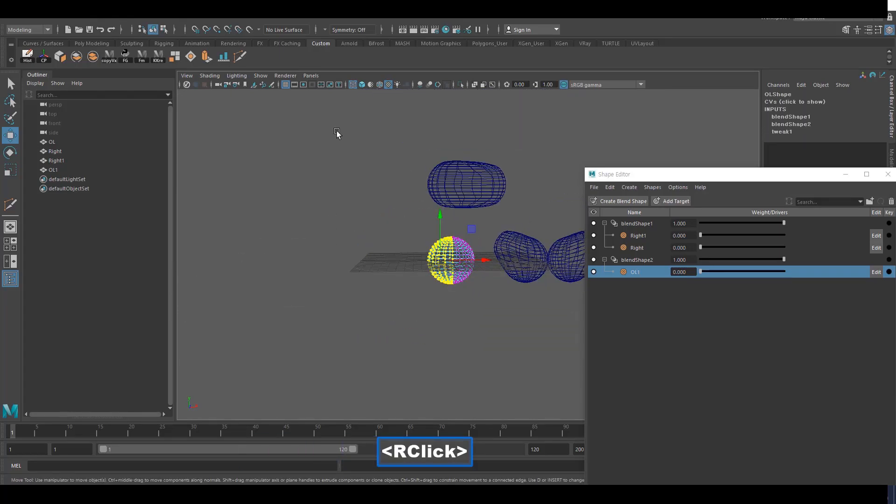
pyautogui.keyDown('alt'); pyautogui.moveTo(338, 134); pyautogui.dragTo(310, 201); pyautogui.keyUp('alt')
pyautogui.keyDown('alt'); pyautogui.moveTo(310, 200); pyautogui.dragTo(420, 205, button='right'); pyautogui.keyUp('alt')
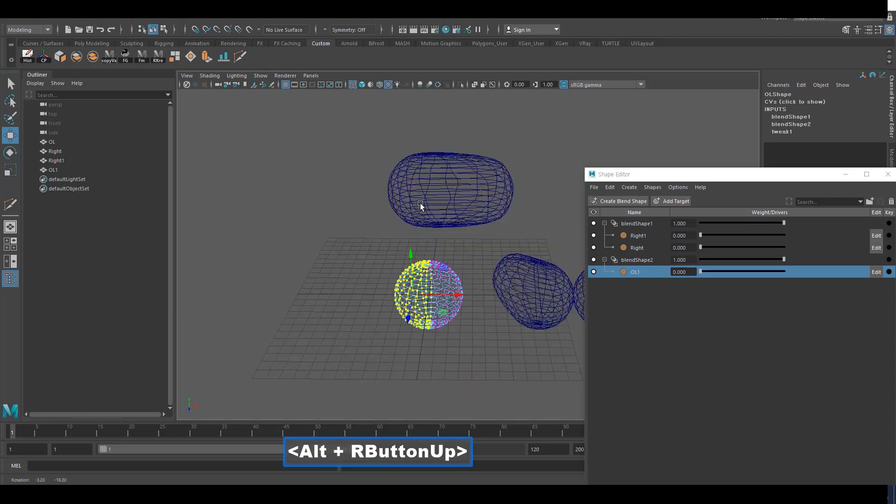
pyautogui.keyDown('ctrl'); pyautogui.keyDown('shift'); pyautogui.click(446, 184); pyautogui.keyUp('shift'); pyautogui.keyUp('ctrl')
pyautogui.keyDown('alt'); pyautogui.moveTo(442, 187); pyautogui.dragTo(438, 164); pyautogui.keyUp('alt')
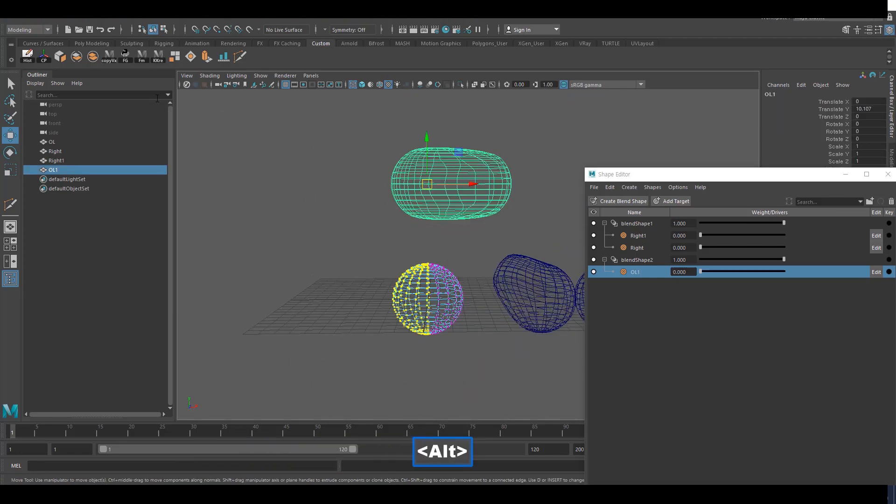
pyautogui.click(108, 57)
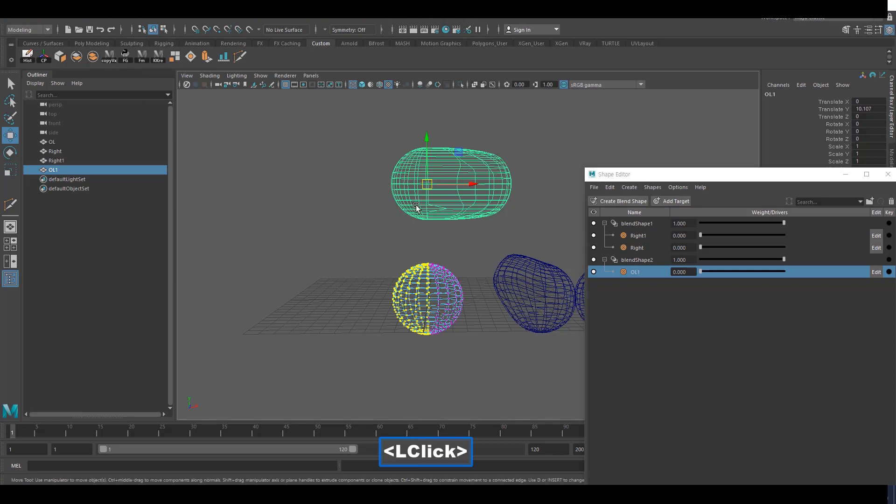
# Compare the left half of OL1 with the selected vertices on the OL sphere from several angles.
pyautogui.keyDown('alt'); pyautogui.moveTo(390, 211); pyautogui.dragTo(471, 234, button='middle'); pyautogui.keyUp('alt')
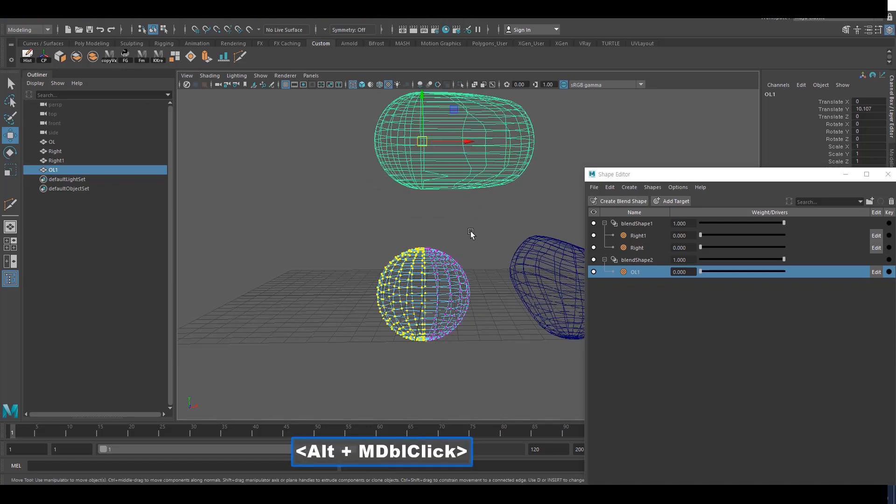
pyautogui.keyDown('alt'); pyautogui.moveTo(429, 256); pyautogui.dragTo(434, 256, button='middle'); pyautogui.keyUp('alt')
pyautogui.keyDown('alt'); pyautogui.moveTo(435, 253); pyautogui.dragTo(430, 237); pyautogui.keyUp('alt')
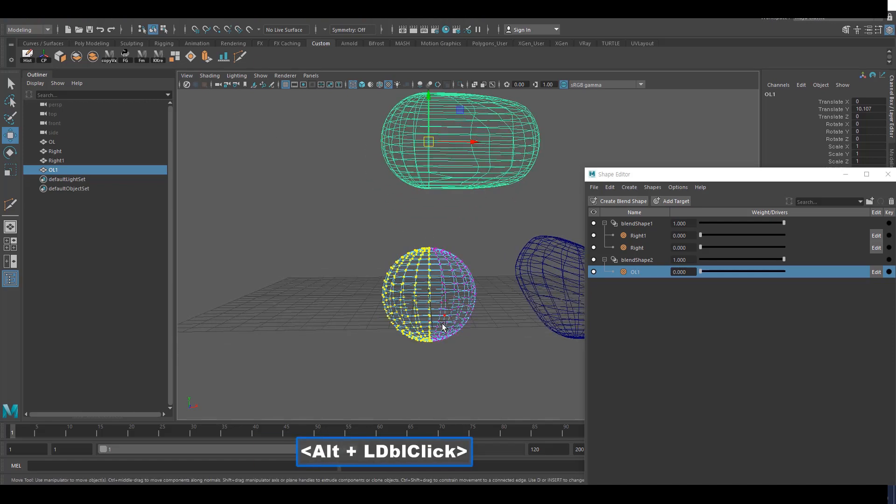
pyautogui.keyDown('alt'); pyautogui.moveTo(436, 282); pyautogui.dragTo(436, 307, button='middle'); pyautogui.keyUp('alt')
pyautogui.keyDown('alt'); pyautogui.moveTo(420, 141); pyautogui.dragTo(419, 145, button='middle'); pyautogui.keyUp('alt')
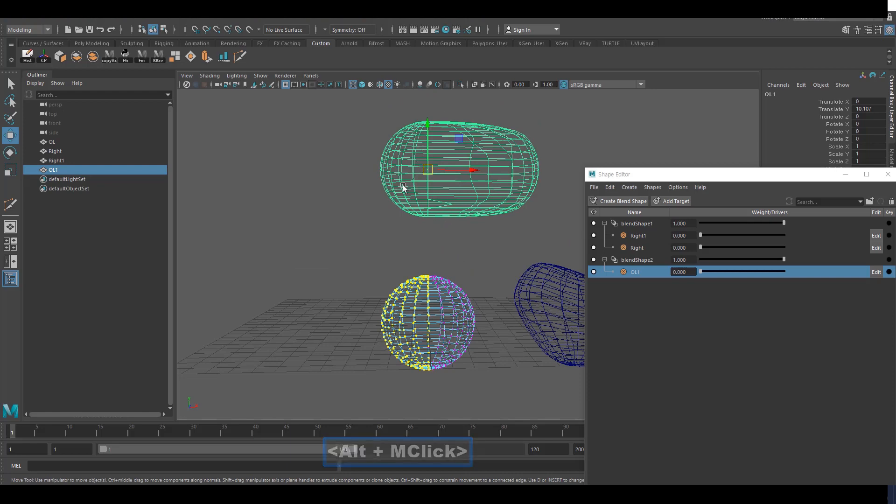
pyautogui.keyDown('alt'); pyautogui.moveTo(464, 202); pyautogui.dragTo(453, 214, button='right'); pyautogui.keyUp('alt')
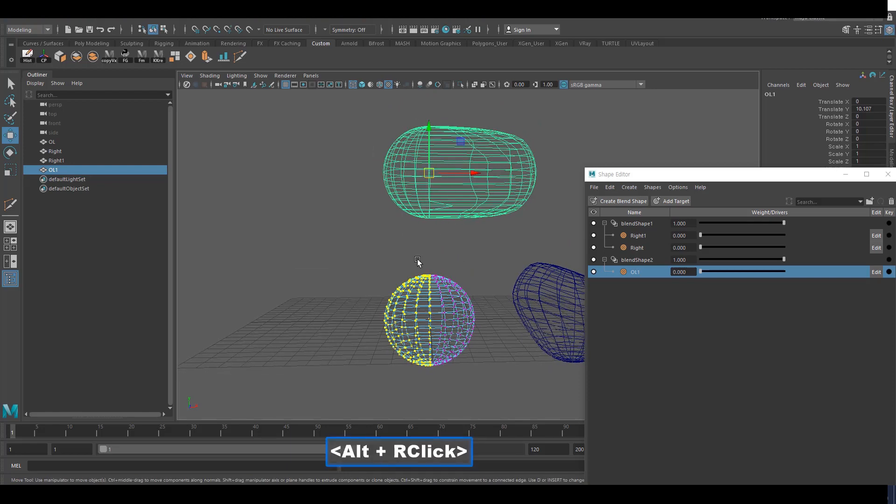
pyautogui.keyDown('alt'); pyautogui.moveTo(418, 262); pyautogui.dragTo(422, 236, button='middle'); pyautogui.keyUp('alt')
pyautogui.keyDown('alt'); pyautogui.moveTo(450, 198); pyautogui.dragTo(462, 176); pyautogui.keyUp('alt')
pyautogui.keyDown('alt'); pyautogui.moveTo(405, 286); pyautogui.dragTo(413, 222, button='middle'); pyautogui.keyUp('alt')
pyautogui.keyDown('alt'); pyautogui.moveTo(405, 219); pyautogui.dragTo(402, 226); pyautogui.keyUp('alt')
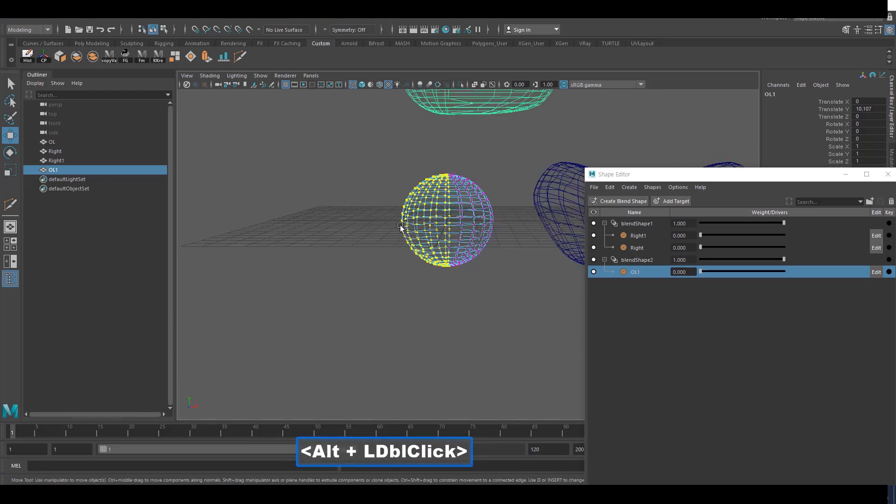
pyautogui.keyDown('alt'); pyautogui.moveTo(407, 231); pyautogui.dragTo(488, 259, button='right'); pyautogui.keyUp('alt')
pyautogui.keyDown('alt'); pyautogui.moveTo(460, 228); pyautogui.dragTo(446, 241); pyautogui.keyUp('alt')
pyautogui.keyDown('alt'); pyautogui.moveTo(451, 234); pyautogui.dragTo(440, 207, button='right'); pyautogui.keyUp('alt')
# Reduce the OL vertex selection to a single vertex while keeping the OL1 mesh selected.
pyautogui.keyDown('alt'); pyautogui.moveTo(440, 187); pyautogui.dragTo(448, 299, button='middle'); pyautogui.keyUp('alt')
pyautogui.keyDown('shift'); pyautogui.click(474, 186); pyautogui.keyUp('shift')
pyautogui.keyDown('shift'); pyautogui.click(494, 210); pyautogui.keyUp('shift')
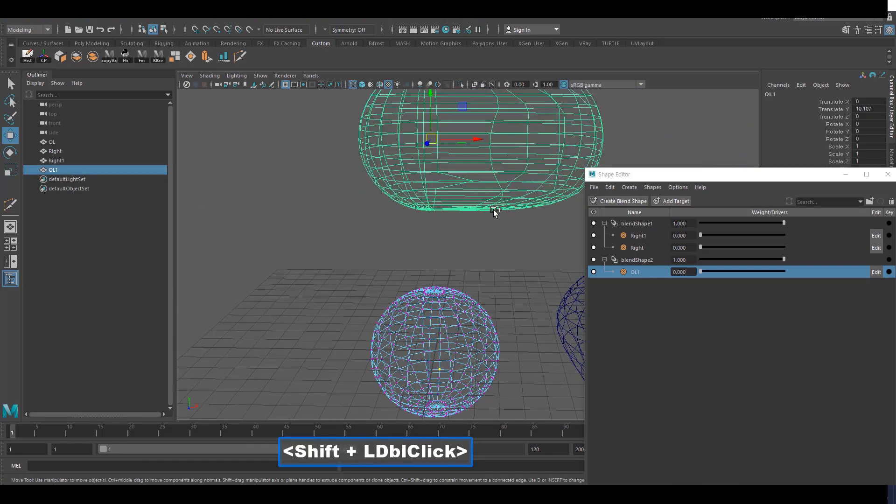
pyautogui.keyDown('alt'); pyautogui.moveTo(494, 209); pyautogui.dragTo(485, 219, button='right'); pyautogui.keyUp('alt')
pyautogui.keyDown('alt'); pyautogui.moveTo(405, 287); pyautogui.dragTo(501, 251); pyautogui.keyUp('alt')
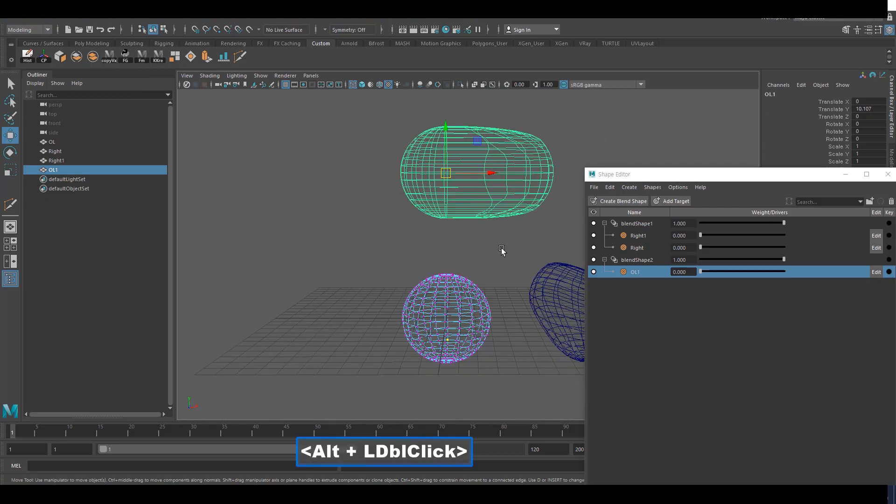
# Return the OL sphere to object selection and preview the OL1 target by scrubbing its blend shape weight.
pyautogui.keyDown('alt'); pyautogui.moveTo(502, 251); pyautogui.dragTo(452, 172, button='middle'); pyautogui.keyUp('alt')
pyautogui.keyDown('alt'); pyautogui.moveTo(452, 173); pyautogui.dragTo(412, 185, button='right'); pyautogui.keyUp('alt')
pyautogui.keyDown('alt'); pyautogui.moveTo(412, 185); pyautogui.dragTo(418, 198); pyautogui.keyUp('alt')
pyautogui.moveTo(432, 234); pyautogui.dragTo(463, 203, button='right')
pyautogui.click(462, 203)
pyautogui.moveTo(457, 221); pyautogui.dragTo(418, 257)
pyautogui.keyDown('alt'); pyautogui.moveTo(418, 257); pyautogui.dragTo(407, 256, button='right'); pyautogui.keyUp('alt')
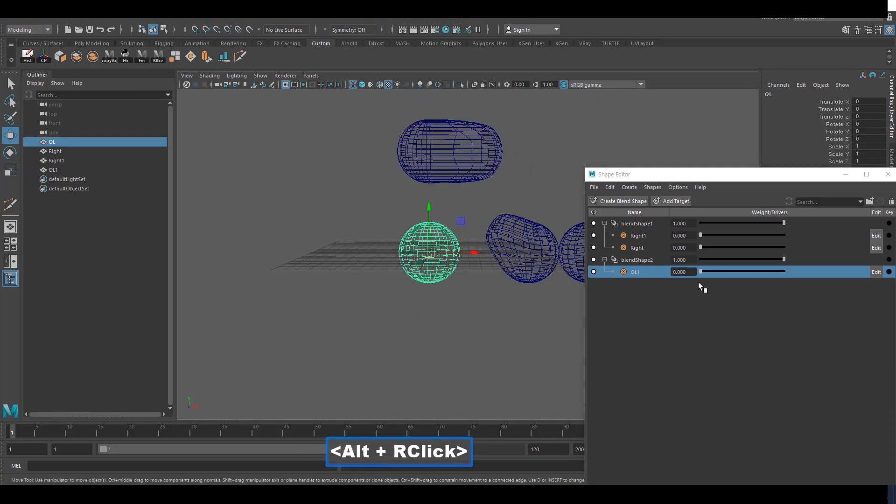
pyautogui.moveTo(703, 271); pyautogui.dragTo(687, 284)
pyautogui.keyDown('alt'); pyautogui.moveTo(460, 273); pyautogui.dragTo(420, 280, button='right'); pyautogui.keyUp('alt')
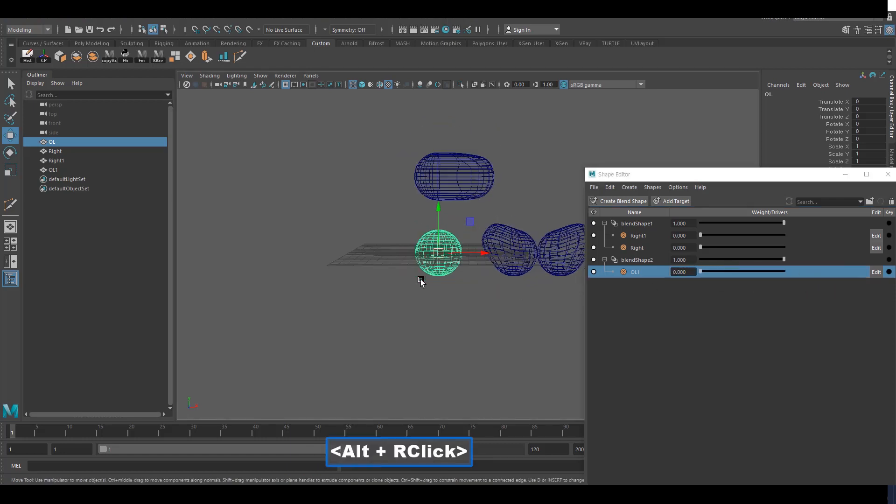
# Clear the object selection and close the Shape Editor.
pyautogui.keyDown('alt'); pyautogui.moveTo(420, 280); pyautogui.dragTo(416, 321, button='middle'); pyautogui.keyUp('alt')
pyautogui.click(215, 138)
pyautogui.keyDown('alt'); pyautogui.moveTo(304, 186); pyautogui.dragTo(303, 194, button='middle'); pyautogui.keyUp('alt')
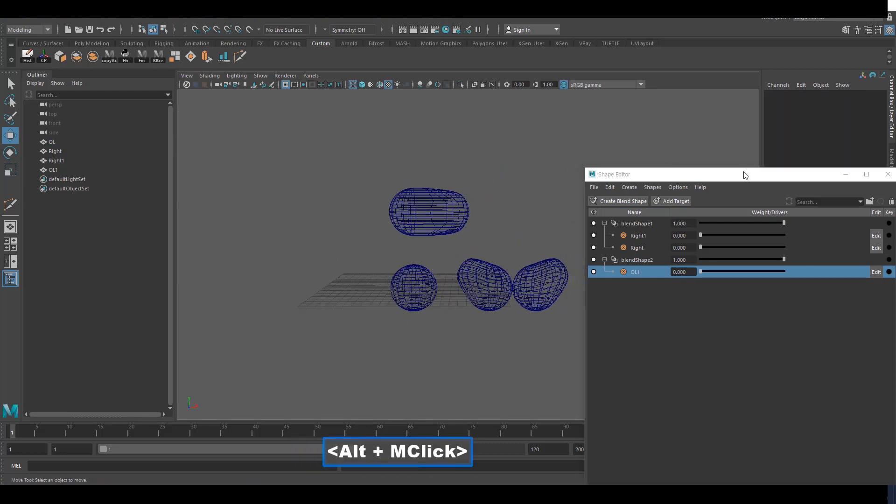
pyautogui.moveTo(745, 175); pyautogui.dragTo(657, 162)
pyautogui.click(799, 161)
pyautogui.click(6, 18)
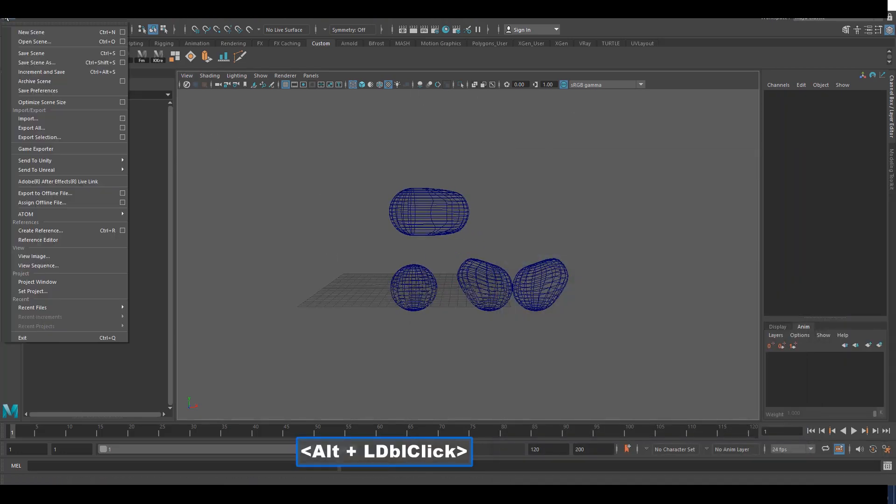
pyautogui.click(34, 41)
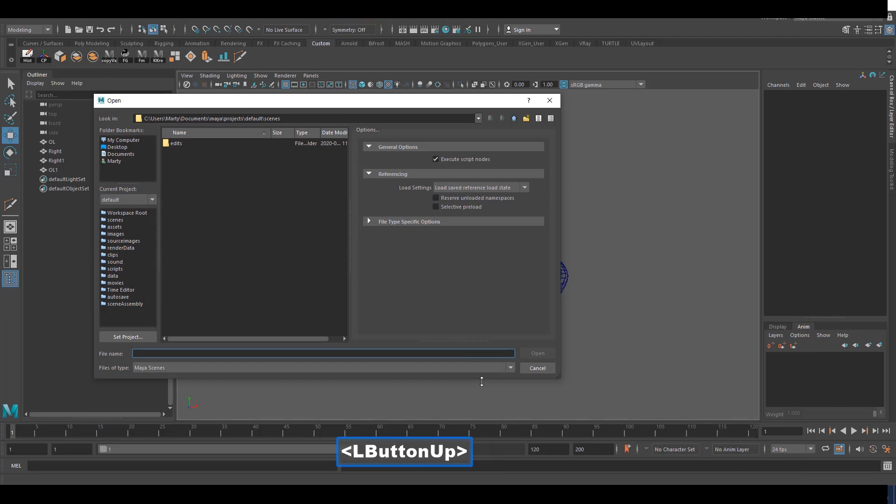
pyautogui.click(537, 367)
# Open the facial blend shape scene from the recently used files and dismiss the output window covering the viewport.
pyautogui.click(6, 18)
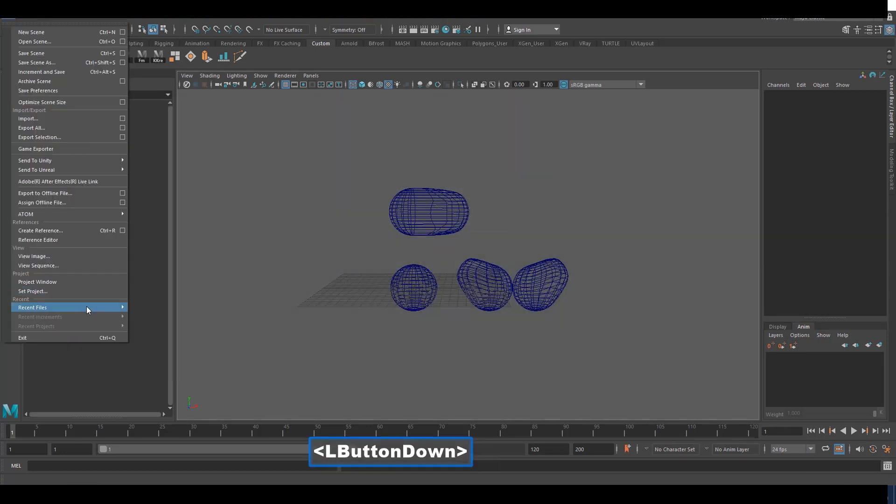
pyautogui.moveTo(88, 308)
pyautogui.click(186, 307)
pyautogui.click(447, 250)
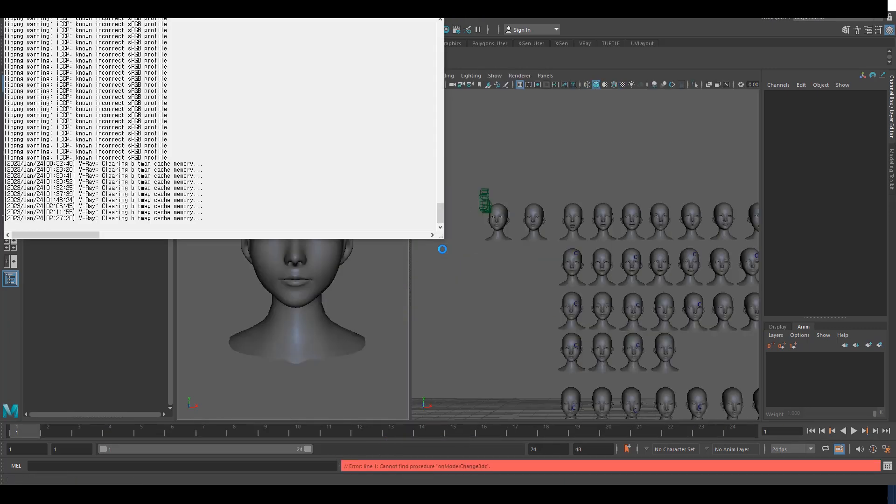
pyautogui.click(441, 21)
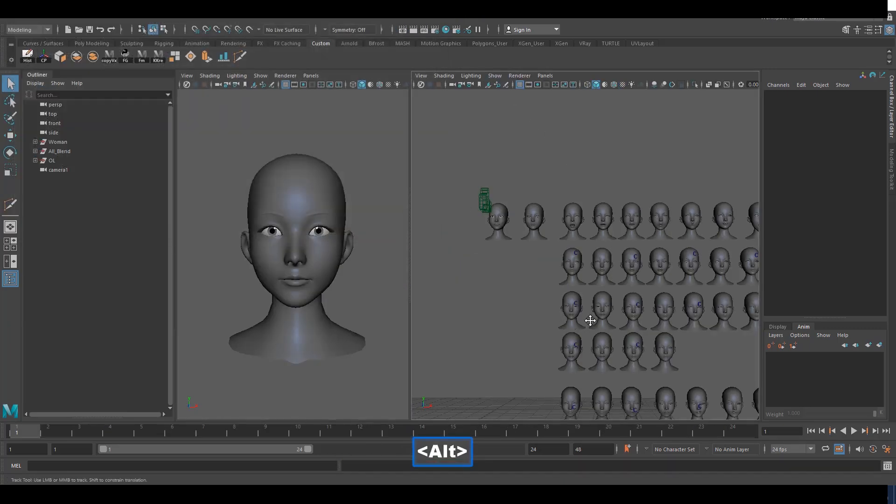
# Duplicate the G_Face head mesh and move the copy straight up about 3.6 units above the original.
pyautogui.keyDown('alt'); pyautogui.moveTo(583, 322); pyautogui.dragTo(663, 254, button='right'); pyautogui.keyUp('alt')
pyautogui.keyDown('alt'); pyautogui.moveTo(663, 254); pyautogui.dragTo(561, 282, button='middle'); pyautogui.keyUp('alt')
pyautogui.click(581, 266)
pyautogui.press('w')
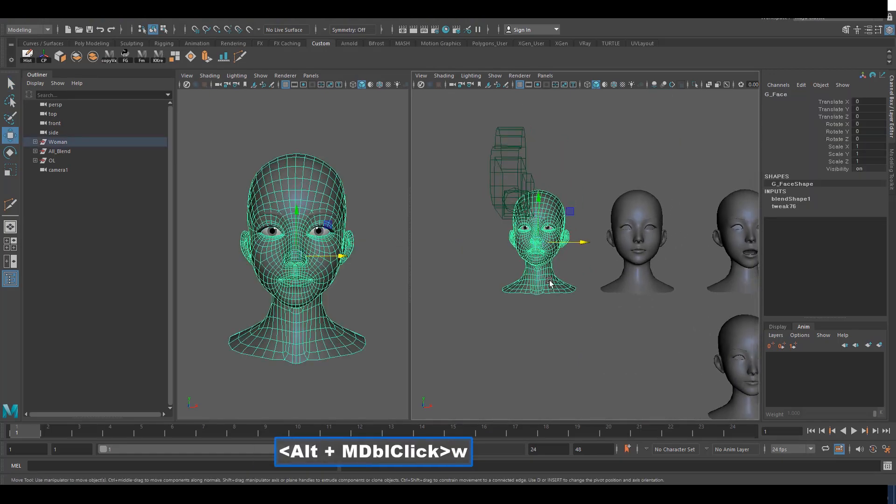
pyautogui.keyDown('alt'); pyautogui.moveTo(551, 281); pyautogui.dragTo(543, 277, button='right'); pyautogui.keyUp('alt')
pyautogui.hotkey('ctrl', 'd')
pyautogui.moveTo(542, 205); pyautogui.dragTo(542, 87)
# Switch the duplicated head to vertex selection with a close view of the eye beside its visible ear.
pyautogui.keyDown('alt'); pyautogui.moveTo(542, 93); pyautogui.dragTo(541, 266, button='middle'); pyautogui.keyUp('alt')
pyautogui.keyDown('alt'); pyautogui.moveTo(541, 266); pyautogui.dragTo(667, 312, button='right'); pyautogui.keyUp('alt')
pyautogui.keyDown('alt'); pyautogui.moveTo(480, 282); pyautogui.dragTo(562, 252, button='middle'); pyautogui.keyUp('alt')
pyautogui.keyDown('alt'); pyautogui.moveTo(562, 252); pyautogui.dragTo(623, 247, button='right'); pyautogui.keyUp('alt')
pyautogui.keyDown('alt'); pyautogui.moveTo(573, 236); pyautogui.dragTo(578, 215, button='middle'); pyautogui.keyUp('alt')
pyautogui.keyDown('alt'); pyautogui.moveTo(578, 214); pyautogui.dragTo(607, 211, button='right'); pyautogui.keyUp('alt')
pyautogui.moveTo(569, 207); pyautogui.dragTo(516, 209, button='right')
pyautogui.keyDown('alt'); pyautogui.moveTo(518, 213); pyautogui.dragTo(584, 244, button='right'); pyautogui.keyUp('alt')
pyautogui.hotkey('alt', 'w')
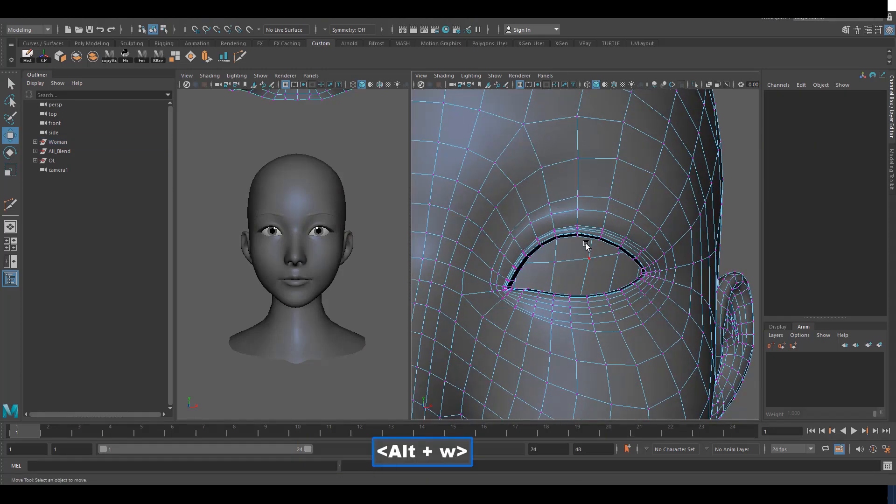
# Select a vertex at the middle of the upper eyelid and enable soft selection with a reduced falloff radius.
pyautogui.click(576, 235)
pyautogui.press('b')
pyautogui.moveTo(575, 235); pyautogui.dragTo(536, 237)
pyautogui.moveTo(654, 235); pyautogui.dragTo(204, 252)
pyautogui.keyDown('alt'); pyautogui.moveTo(568, 244); pyautogui.dragTo(530, 249, button='right'); pyautogui.keyUp('alt')
pyautogui.press('b')
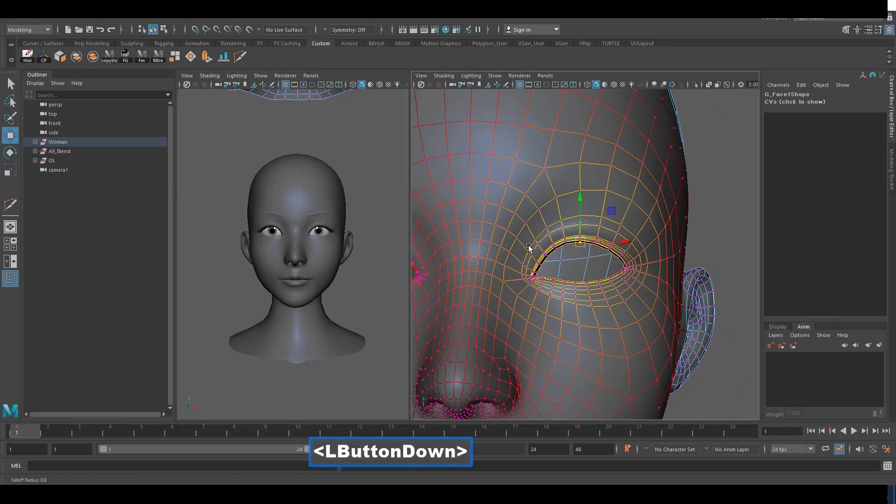
pyautogui.moveTo(529, 248); pyautogui.dragTo(318, 249)
# Undo a trial eyelid move, tighten the soft selection falloff to the eye area, and pull the middle of the upper lid down.
pyautogui.moveTo(577, 207); pyautogui.dragTo(578, 230)
pyautogui.hotkey('ctrl', 'z')
pyautogui.keyDown('alt'); pyautogui.moveTo(606, 239); pyautogui.dragTo(588, 238, button='right'); pyautogui.keyUp('alt')
pyautogui.press('b')
pyautogui.moveTo(588, 238); pyautogui.dragTo(579, 229)
pyautogui.keyDown('alt'); pyautogui.moveTo(578, 229); pyautogui.dragTo(583, 200, button='right'); pyautogui.keyUp('alt')
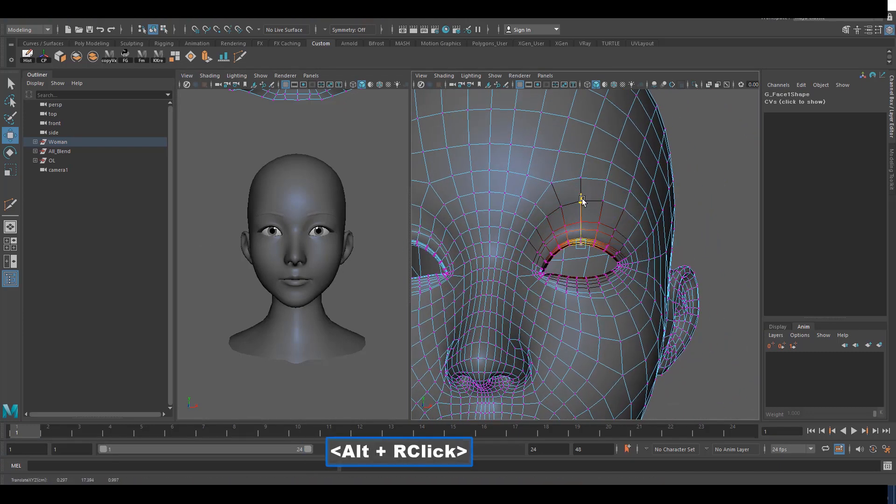
pyautogui.moveTo(582, 215); pyautogui.dragTo(582, 216)
# Move the inner and outer parts of the same upper eyelid vertically to narrow the eye opening.
pyautogui.keyDown('alt'); pyautogui.moveTo(583, 216); pyautogui.dragTo(561, 258, button='right'); pyautogui.keyUp('alt')
pyautogui.moveTo(560, 261); pyautogui.dragTo(547, 249)
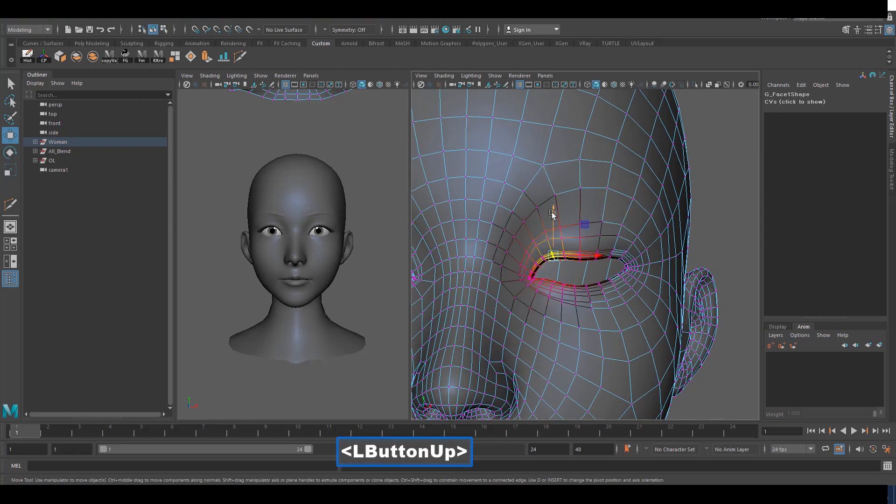
pyautogui.moveTo(554, 212); pyautogui.dragTo(554, 219)
pyautogui.keyDown('alt'); pyautogui.moveTo(554, 220); pyautogui.dragTo(604, 245, button='right'); pyautogui.keyUp('alt')
pyautogui.moveTo(605, 244); pyautogui.dragTo(628, 262)
pyautogui.press('w')
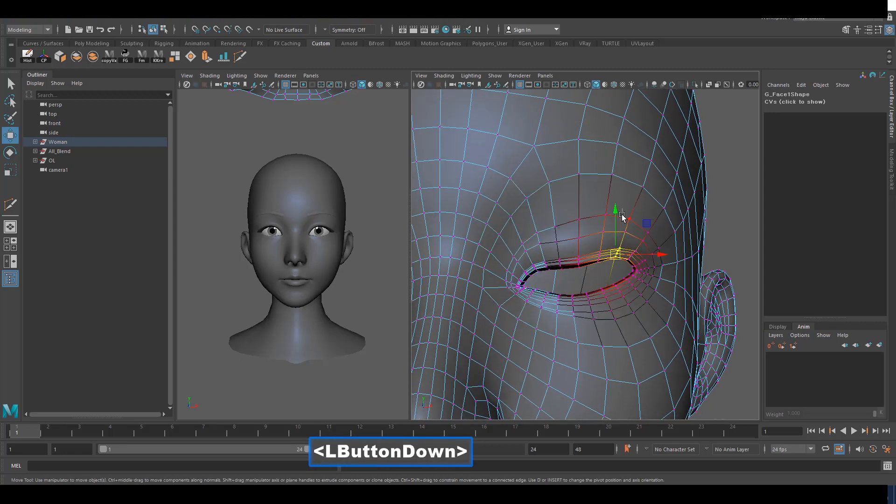
pyautogui.moveTo(616, 213); pyautogui.dragTo(615, 202)
# Switch the view to wireframe and select the edited duplicate head as an object, followed by the original G_Face.
pyautogui.press('4')
pyautogui.keyDown('alt'); pyautogui.moveTo(615, 201); pyautogui.dragTo(580, 202, button='right'); pyautogui.keyUp('alt')
pyautogui.click(723, 180)
pyautogui.moveTo(651, 177); pyautogui.dragTo(579, 227)
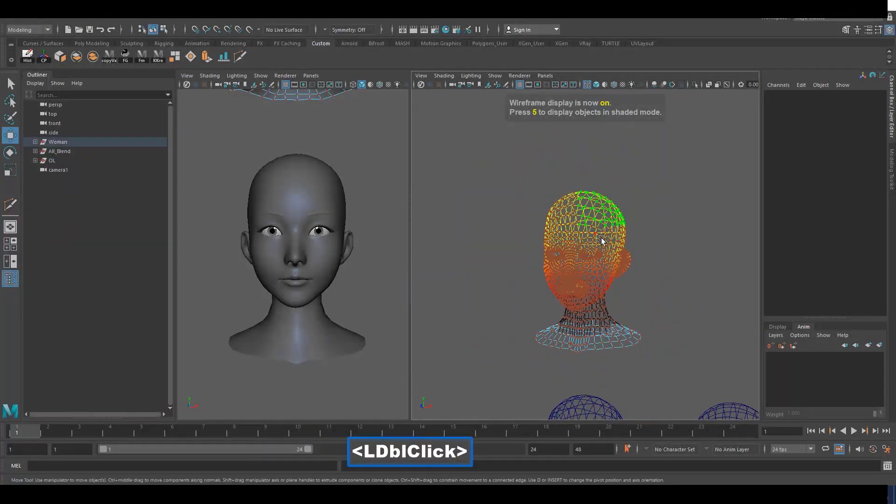
pyautogui.click(694, 180)
pyautogui.moveTo(694, 180); pyautogui.dragTo(558, 260)
pyautogui.keyDown('alt'); pyautogui.moveTo(558, 260); pyautogui.dragTo(574, 242, button='middle'); pyautogui.keyUp('alt')
pyautogui.keyDown('shift'); pyautogui.click(276, 179); pyautogui.keyUp('shift')
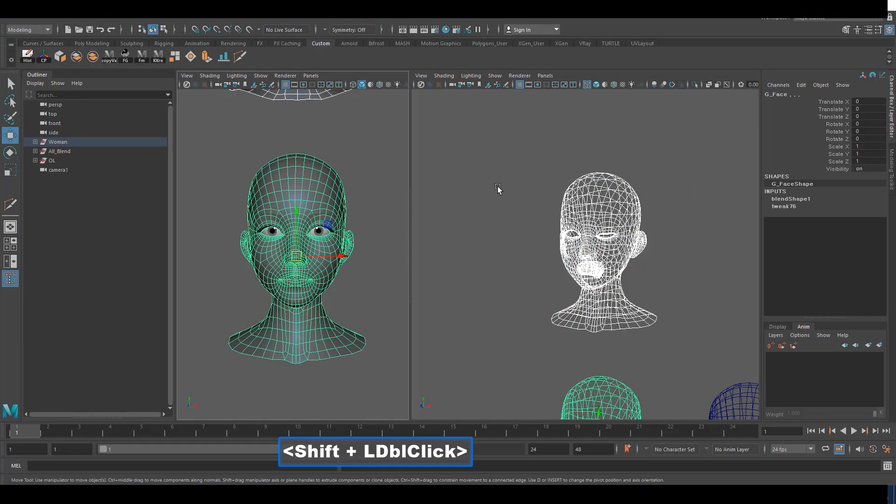
# Use the Shape Editor to add the edited duplicate head as a blend shape target of G_Face.
pyautogui.middleClick(563, 188)
pyautogui.press('6')
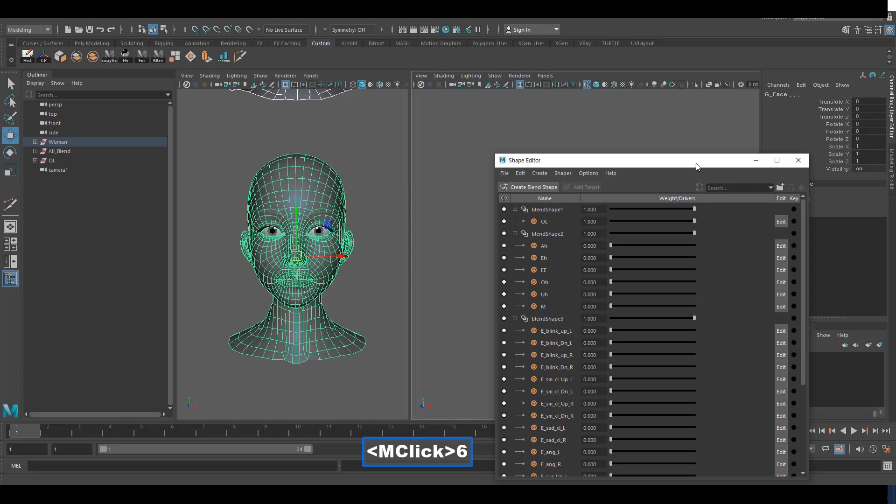
pyautogui.moveTo(696, 164); pyautogui.dragTo(895, 164)
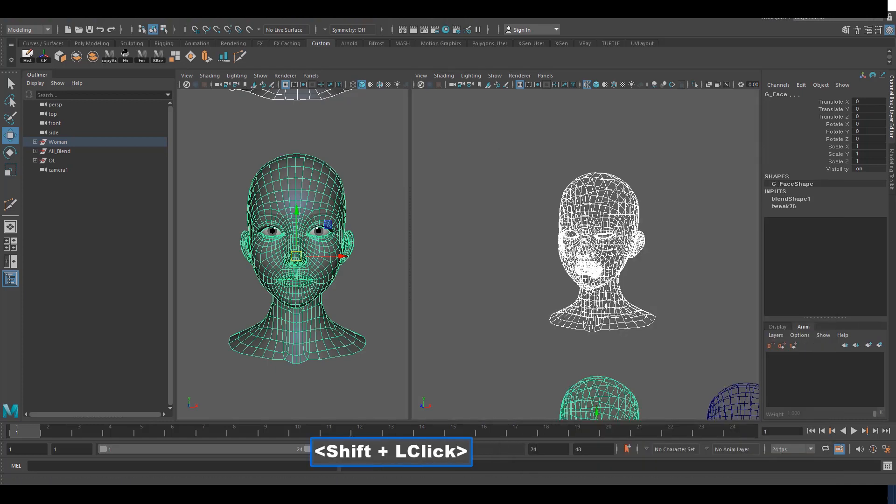
pyautogui.click(27, 57)
pyautogui.click(537, 151)
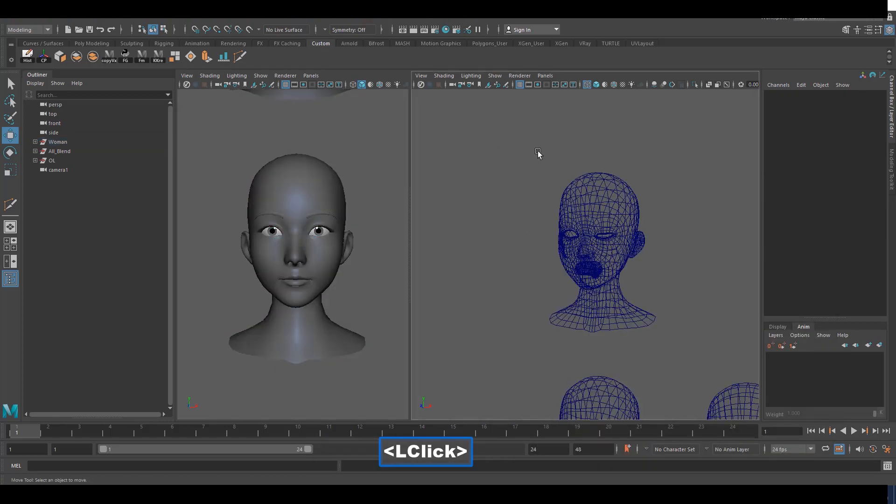
pyautogui.click(563, 209)
pyautogui.keyDown('shift'); pyautogui.click(316, 189); pyautogui.keyUp('shift')
pyautogui.click(895, 187)
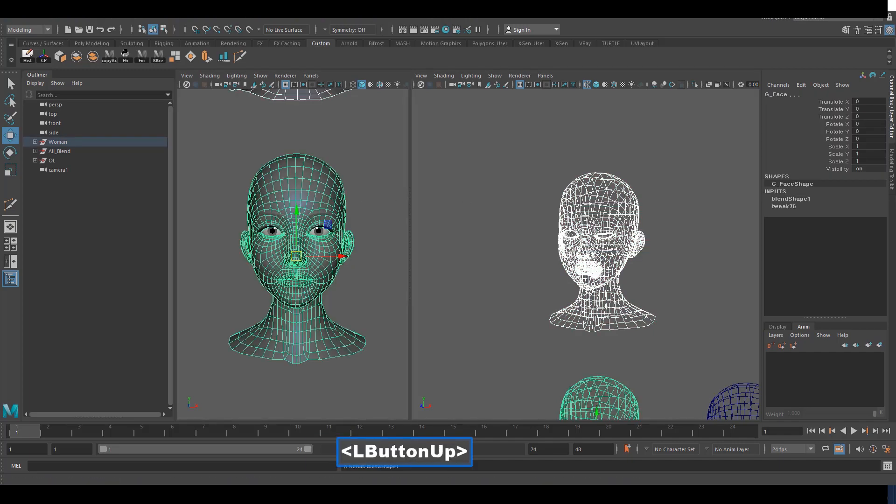
# Examine how the new target deforms G_Face, viewing the ear and back of the head in side wireframe.
pyautogui.keyDown('alt'); pyautogui.moveTo(346, 280); pyautogui.dragTo(646, 244); pyautogui.keyUp('alt')
pyautogui.keyDown('alt'); pyautogui.moveTo(550, 272); pyautogui.dragTo(643, 124, button='middle'); pyautogui.keyUp('alt')
pyautogui.keyDown('alt'); pyautogui.moveTo(567, 373); pyautogui.dragTo(607, 218, button='middle'); pyautogui.keyUp('alt')
pyautogui.keyDown('alt'); pyautogui.moveTo(606, 218); pyautogui.dragTo(555, 222, button='right'); pyautogui.keyUp('alt')
pyautogui.keyDown('alt'); pyautogui.moveTo(670, 211); pyautogui.dragTo(630, 226, button='middle'); pyautogui.keyUp('alt')
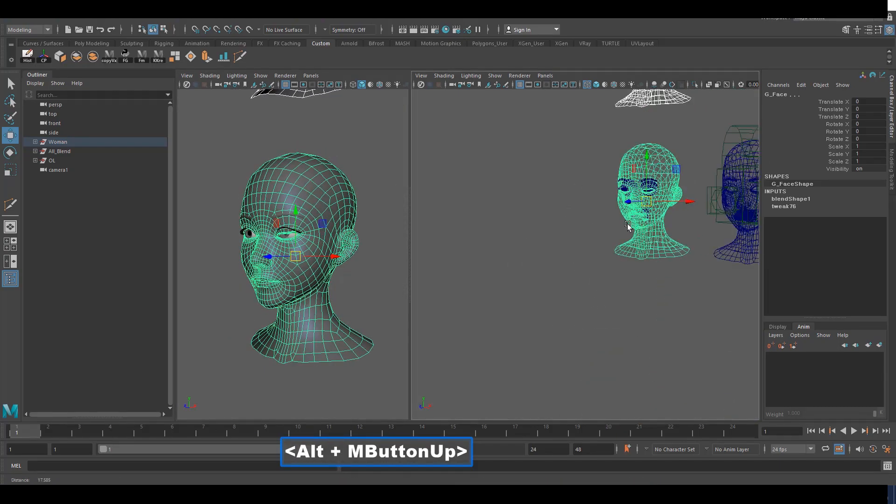
pyautogui.keyDown('alt'); pyautogui.moveTo(630, 226); pyautogui.dragTo(546, 224); pyautogui.keyUp('alt')
pyautogui.keyDown('alt'); pyautogui.moveTo(546, 224); pyautogui.dragTo(687, 216, button='right'); pyautogui.keyUp('alt')
pyautogui.keyDown('alt'); pyautogui.moveTo(687, 216); pyautogui.dragTo(607, 219); pyautogui.keyUp('alt')
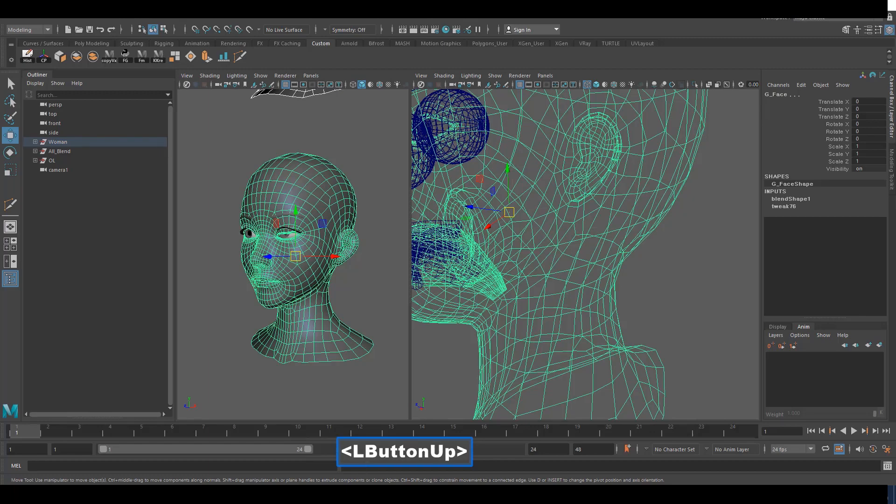
pyautogui.keyDown('alt'); pyautogui.moveTo(628, 262); pyautogui.dragTo(632, 260); pyautogui.keyUp('alt')
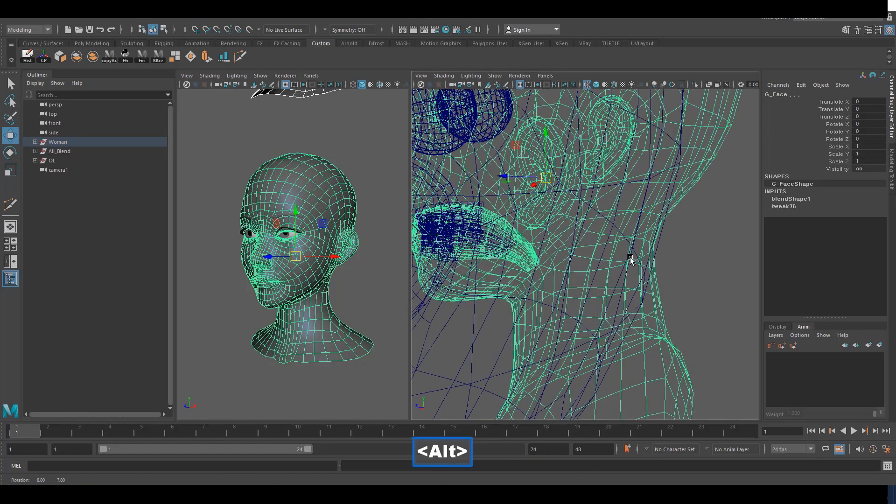
pyautogui.keyDown('alt'); pyautogui.moveTo(632, 260); pyautogui.dragTo(616, 287, button='middle'); pyautogui.keyUp('alt')
pyautogui.keyDown('alt'); pyautogui.moveTo(617, 287); pyautogui.dragTo(610, 292); pyautogui.keyUp('alt')
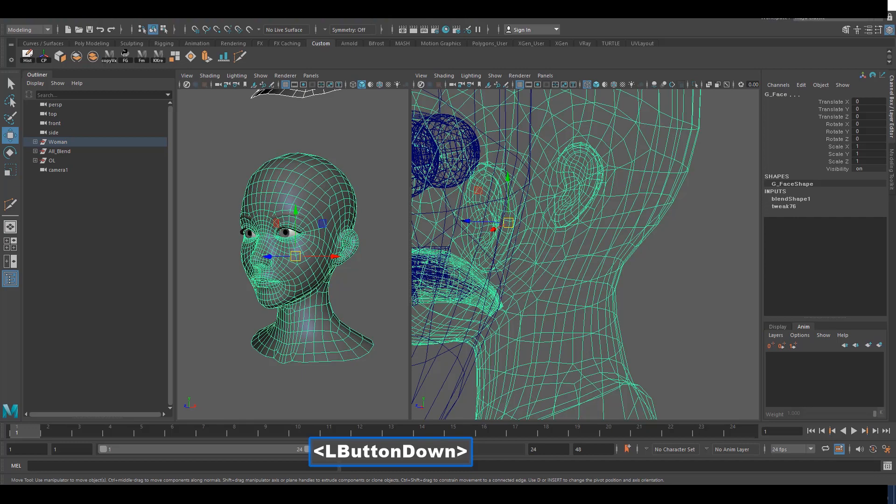
# Inspect the ear and back of G_Face's head in a close wireframe view for unintended vertex movement.
pyautogui.keyDown('alt'); pyautogui.moveTo(506, 342); pyautogui.dragTo(490, 341, button='right'); pyautogui.keyUp('alt')
pyautogui.keyDown('alt'); pyautogui.moveTo(248, 302); pyautogui.dragTo(194, 276); pyautogui.keyUp('alt')
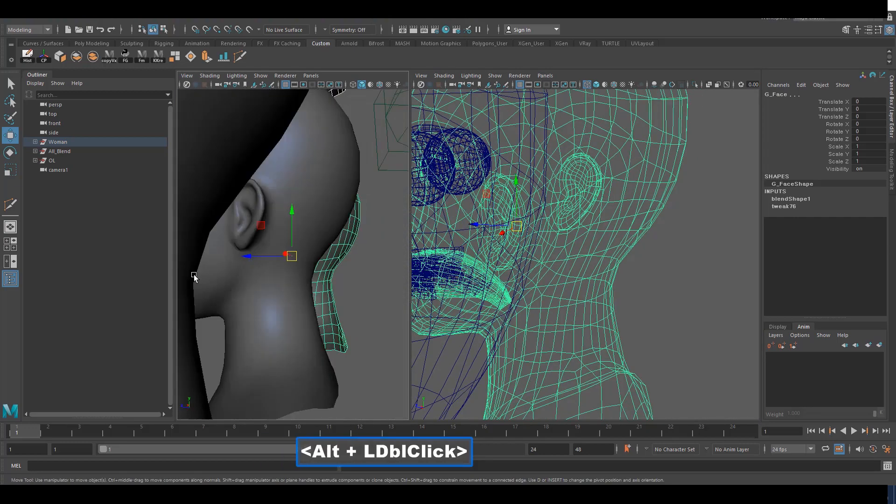
pyautogui.keyDown('alt'); pyautogui.moveTo(194, 275); pyautogui.dragTo(309, 267, button='right'); pyautogui.keyUp('alt')
pyautogui.press('4')
pyautogui.keyDown('alt'); pyautogui.moveTo(310, 268); pyautogui.dragTo(322, 276, button='middle'); pyautogui.keyUp('alt')
pyautogui.keyDown('alt'); pyautogui.moveTo(322, 276); pyautogui.dragTo(373, 268, button='right'); pyautogui.keyUp('alt')
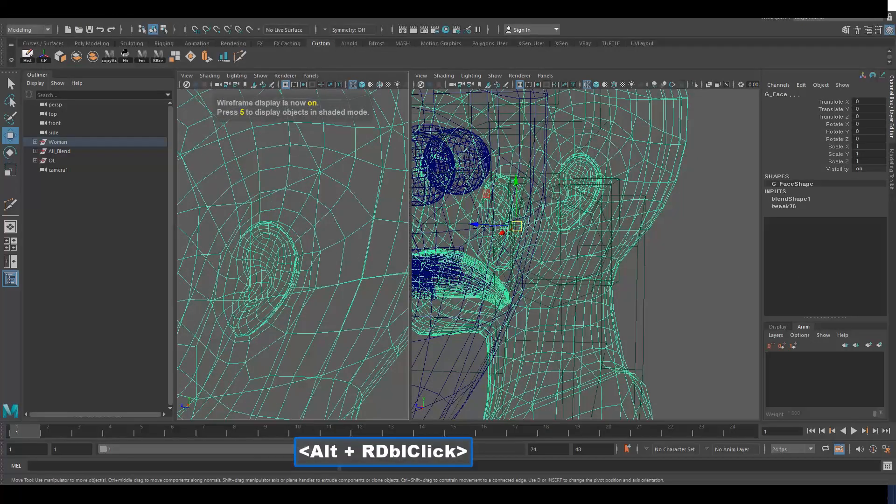
pyautogui.keyDown('alt'); pyautogui.moveTo(330, 266); pyautogui.dragTo(282, 243, button='middle'); pyautogui.keyUp('alt')
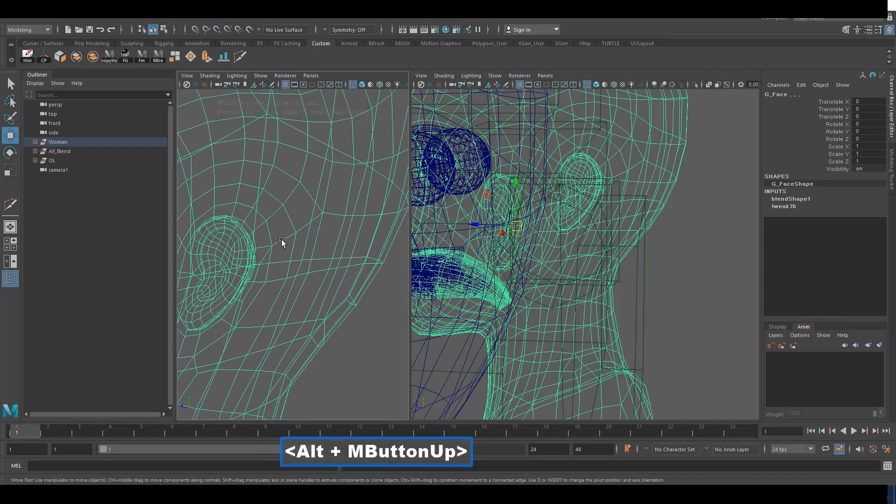
pyautogui.keyDown('alt'); pyautogui.moveTo(281, 243); pyautogui.dragTo(296, 242, button='right'); pyautogui.keyUp('alt')
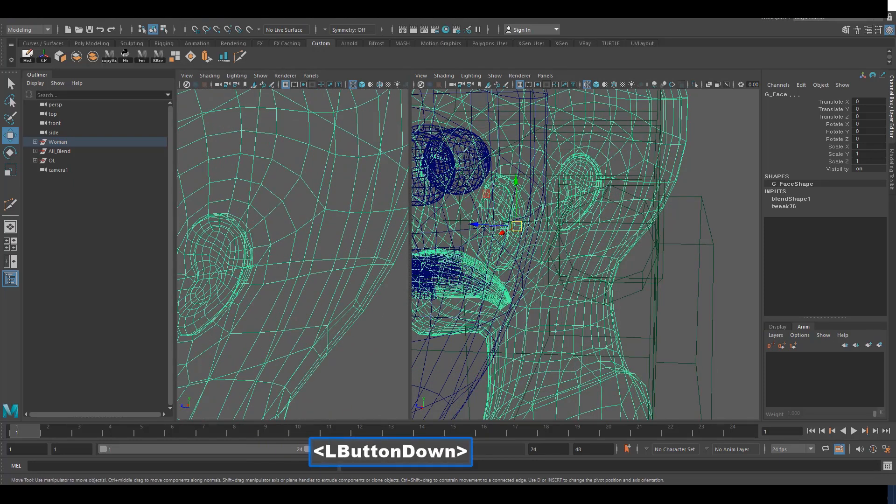
pyautogui.keyDown('alt'); pyautogui.moveTo(294, 230); pyautogui.dragTo(237, 245, button='middle'); pyautogui.keyUp('alt')
pyautogui.keyDown('alt'); pyautogui.moveTo(237, 245); pyautogui.dragTo(252, 245, button='right'); pyautogui.keyUp('alt')
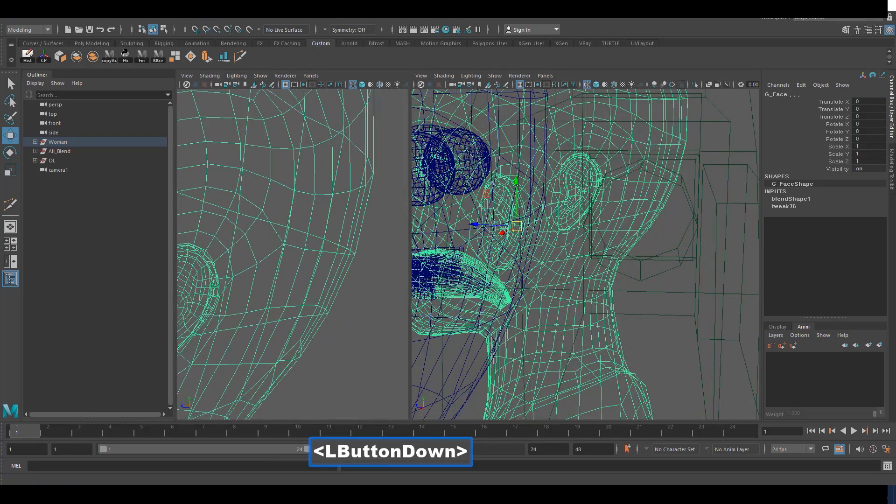
pyautogui.keyDown('alt'); pyautogui.moveTo(360, 204); pyautogui.dragTo(345, 204, button='right'); pyautogui.keyUp('alt')
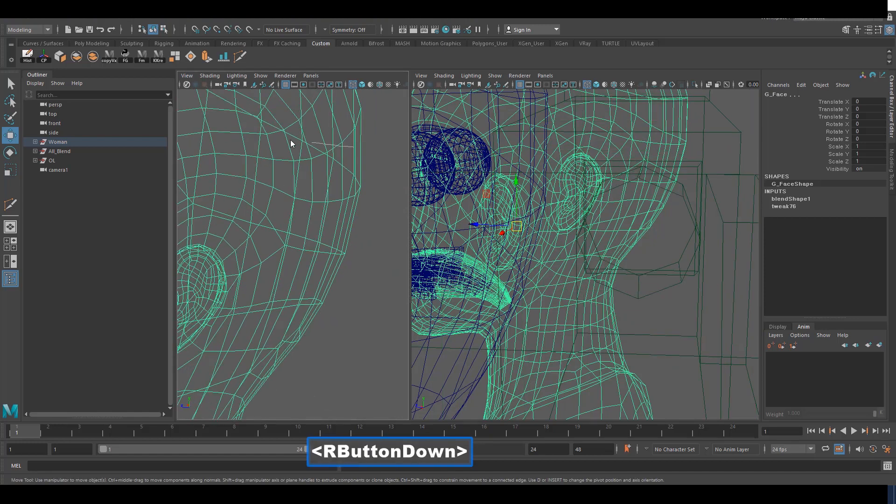
# Switch G_Face to vertex selection and select a block of vertices at the back of the head.
pyautogui.moveTo(291, 142); pyautogui.dragTo(259, 143, button='right')
pyautogui.keyDown('alt'); pyautogui.moveTo(336, 210); pyautogui.dragTo(320, 210, button='right'); pyautogui.keyUp('alt')
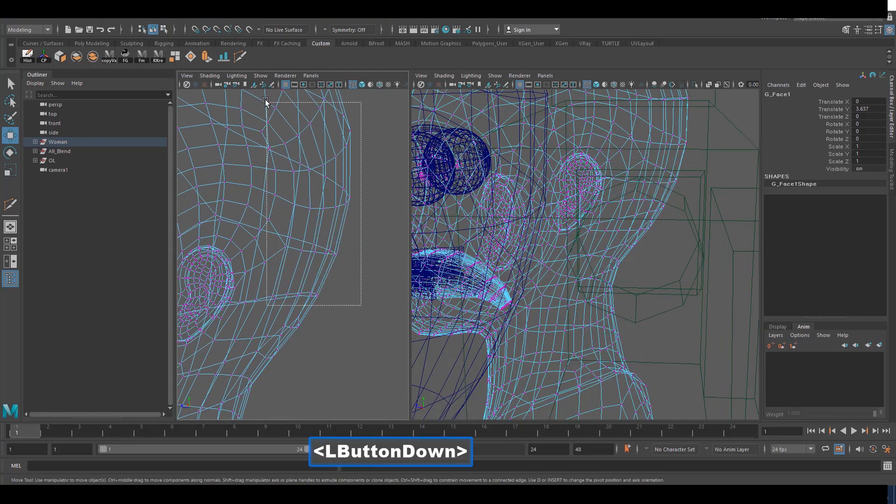
pyautogui.moveTo(262, 89); pyautogui.dragTo(263, 89)
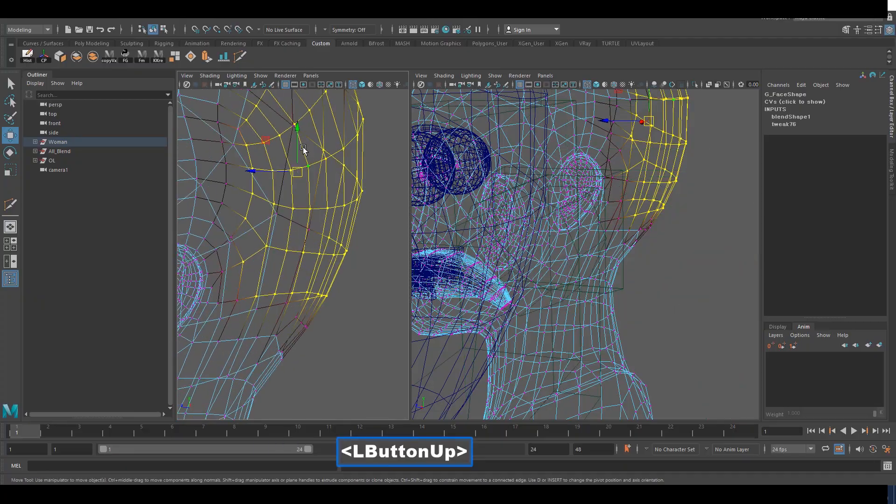
# Add the duplicated G_Face1 head mesh to the selection alongside the selected G_Face vertices.
pyautogui.keyDown('alt'); pyautogui.moveTo(378, 180); pyautogui.dragTo(145, 133, button='right'); pyautogui.keyUp('alt')
pyautogui.keyDown('alt'); pyautogui.moveTo(145, 133); pyautogui.dragTo(291, 202); pyautogui.keyUp('alt')
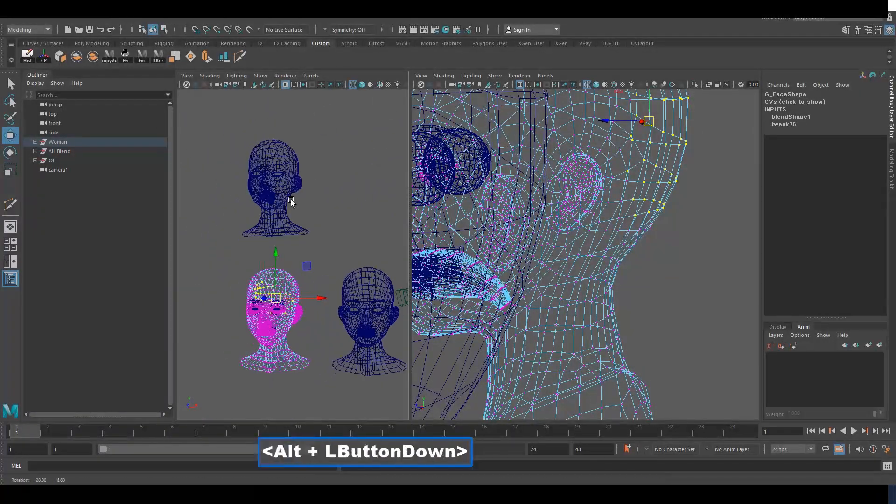
pyautogui.keyDown('alt'); pyautogui.moveTo(259, 204); pyautogui.dragTo(294, 213, button='middle'); pyautogui.keyUp('alt')
pyautogui.keyDown('alt'); pyautogui.moveTo(294, 213); pyautogui.dragTo(318, 207, button='right'); pyautogui.keyUp('alt')
pyautogui.keyDown('alt'); pyautogui.moveTo(325, 223); pyautogui.dragTo(344, 272, button='middle'); pyautogui.keyUp('alt')
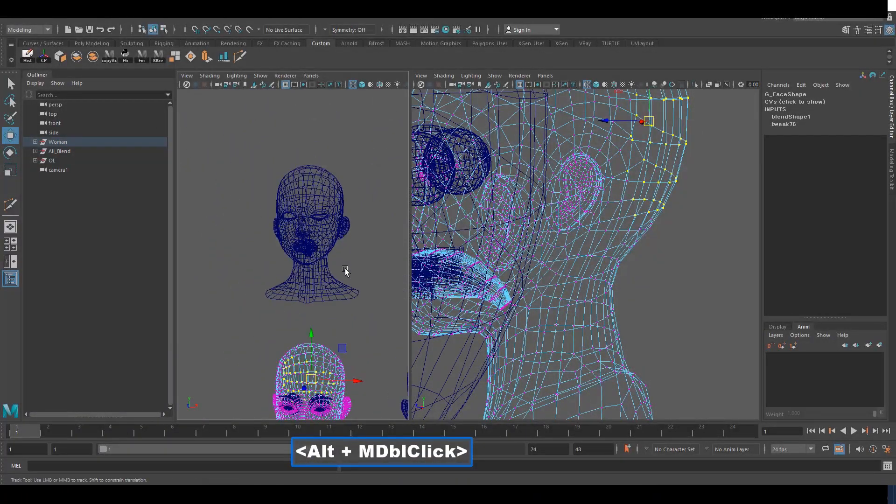
pyautogui.keyDown('alt'); pyautogui.moveTo(344, 272); pyautogui.dragTo(313, 236, button='right'); pyautogui.keyUp('alt')
pyautogui.keyDown('ctrl'); pyautogui.keyDown('shift'); pyautogui.click(314, 234); pyautogui.keyUp('shift'); pyautogui.keyUp('ctrl')
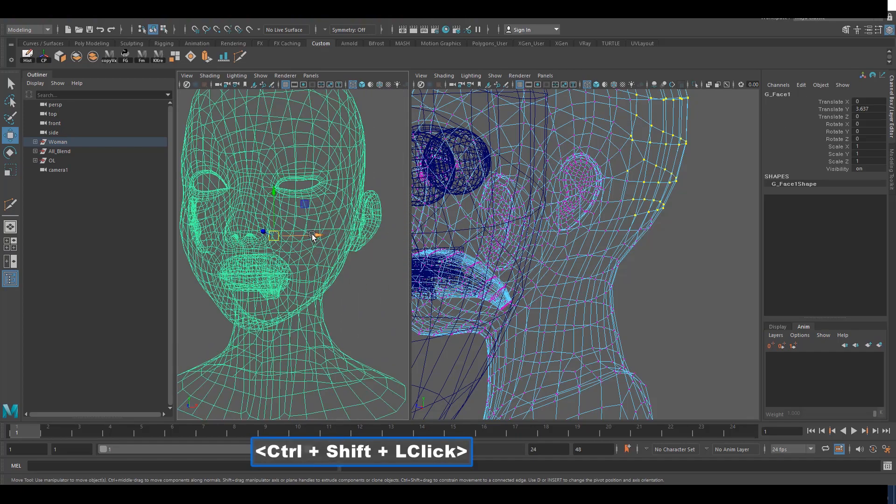
# Examine the G_Face1 duplicate and the vertices selected on G_Face from an angled view, and clear the selection.
pyautogui.keyDown('alt'); pyautogui.moveTo(313, 236); pyautogui.dragTo(341, 238, button='middle'); pyautogui.keyUp('alt')
pyautogui.keyDown('alt'); pyautogui.moveTo(341, 238); pyautogui.dragTo(308, 252); pyautogui.keyUp('alt')
pyautogui.keyDown('alt'); pyautogui.moveTo(339, 235); pyautogui.dragTo(367, 186, button='middle'); pyautogui.keyUp('alt')
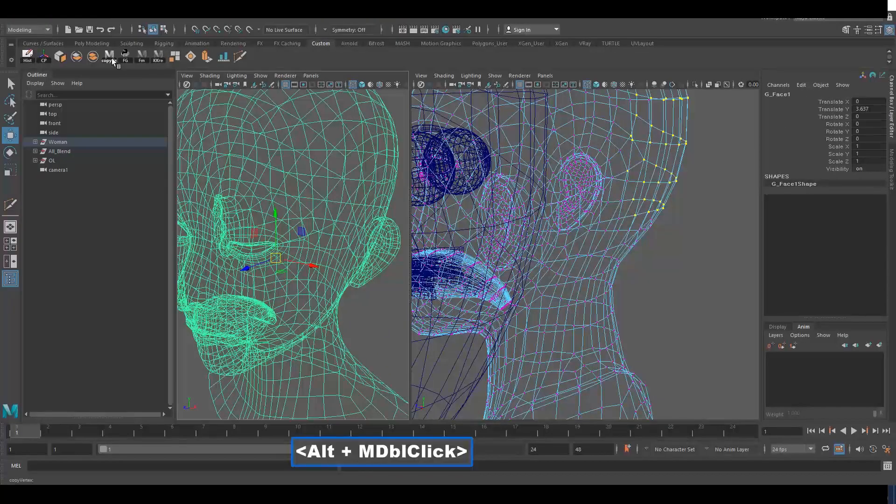
pyautogui.keyDown('alt'); pyautogui.moveTo(353, 220); pyautogui.dragTo(338, 218, button='middle'); pyautogui.keyUp('alt')
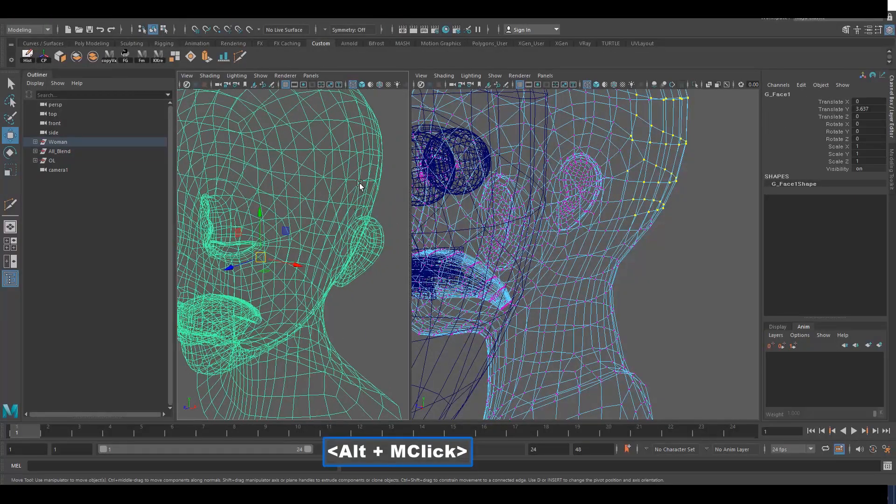
pyautogui.keyDown('alt'); pyautogui.moveTo(341, 196); pyautogui.dragTo(370, 208, button='right'); pyautogui.keyUp('alt')
pyautogui.keyDown('alt'); pyautogui.moveTo(285, 392); pyautogui.dragTo(302, 256, button='middle'); pyautogui.keyUp('alt')
pyautogui.keyDown('alt'); pyautogui.moveTo(302, 256); pyautogui.dragTo(338, 266, button='right'); pyautogui.keyUp('alt')
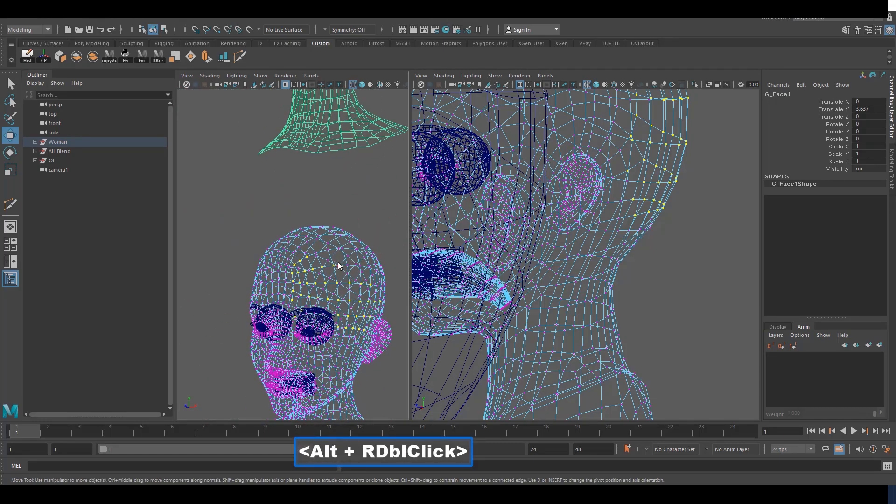
pyautogui.click(355, 180)
pyautogui.keyDown('alt'); pyautogui.moveTo(354, 180); pyautogui.dragTo(368, 175, button='middle'); pyautogui.keyUp('alt')
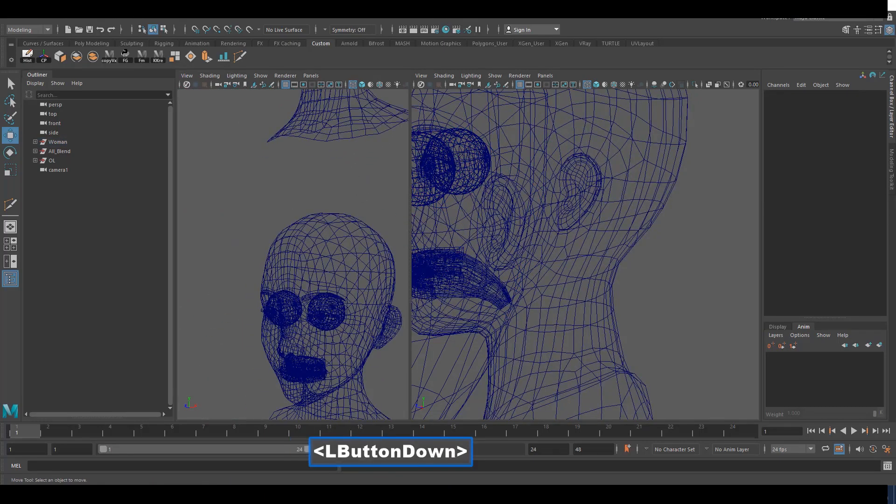
# Set the perspective view to textured shaded display, framing G_Face's left eye and ear.
pyautogui.keyDown('alt'); pyautogui.moveTo(290, 383); pyautogui.dragTo(278, 296, button='middle'); pyautogui.keyUp('alt')
pyautogui.keyDown('alt'); pyautogui.moveTo(278, 296); pyautogui.dragTo(316, 294, button='right'); pyautogui.keyUp('alt')
pyautogui.keyDown('alt'); pyautogui.moveTo(293, 269); pyautogui.dragTo(302, 280, button='middle'); pyautogui.keyUp('alt')
pyautogui.press('4')
pyautogui.press('6')
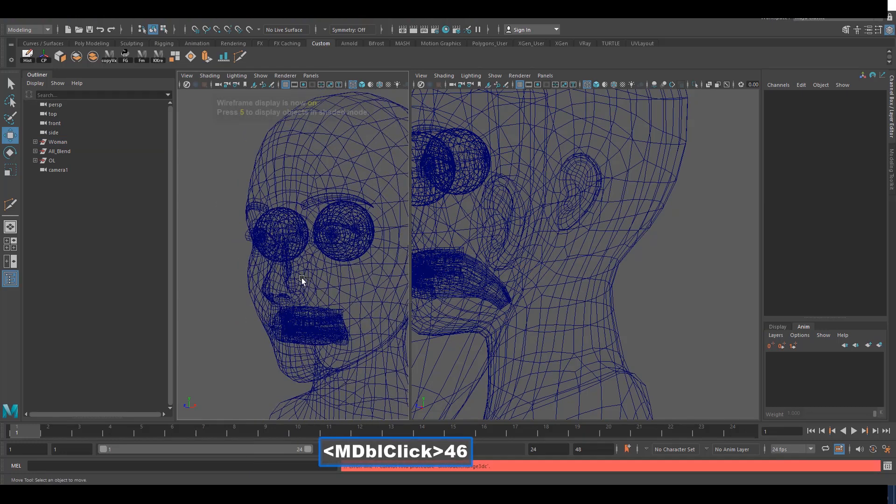
pyautogui.keyDown('alt'); pyautogui.moveTo(302, 280); pyautogui.dragTo(435, 171, button='right'); pyautogui.keyUp('alt')
pyautogui.keyDown('alt'); pyautogui.moveTo(435, 171); pyautogui.dragTo(411, 450, button='middle'); pyautogui.keyUp('alt')
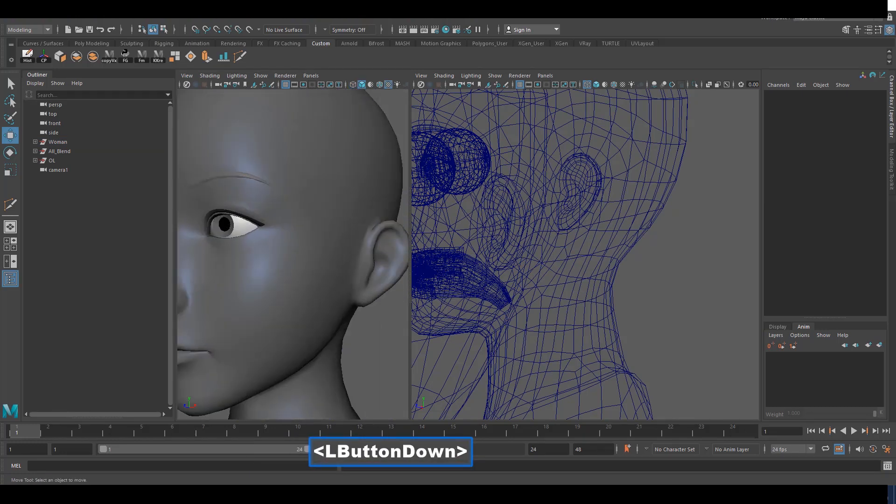
pyautogui.moveTo(895, 217); pyautogui.dragTo(893, 218)
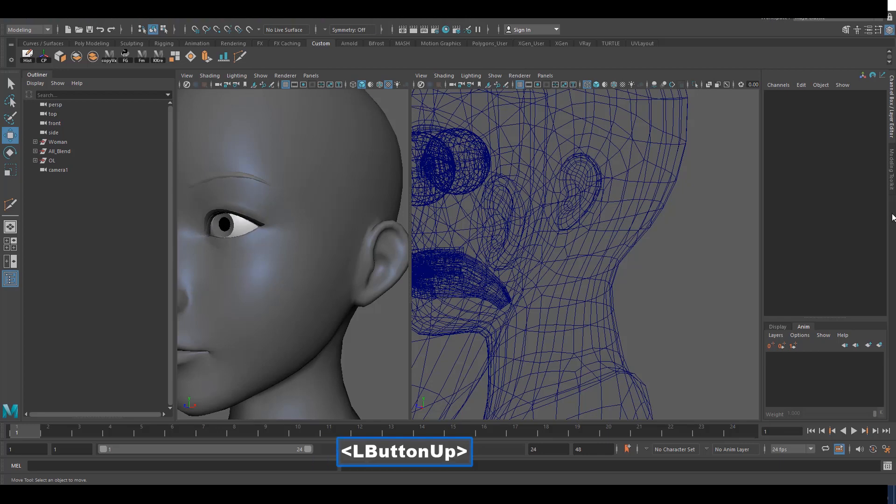
# Select G_Face and G_Face1 in turn and compare the shape of their left eye areas.
pyautogui.click(229, 238)
pyautogui.keyDown('alt'); pyautogui.moveTo(228, 238); pyautogui.dragTo(274, 238); pyautogui.keyUp('alt')
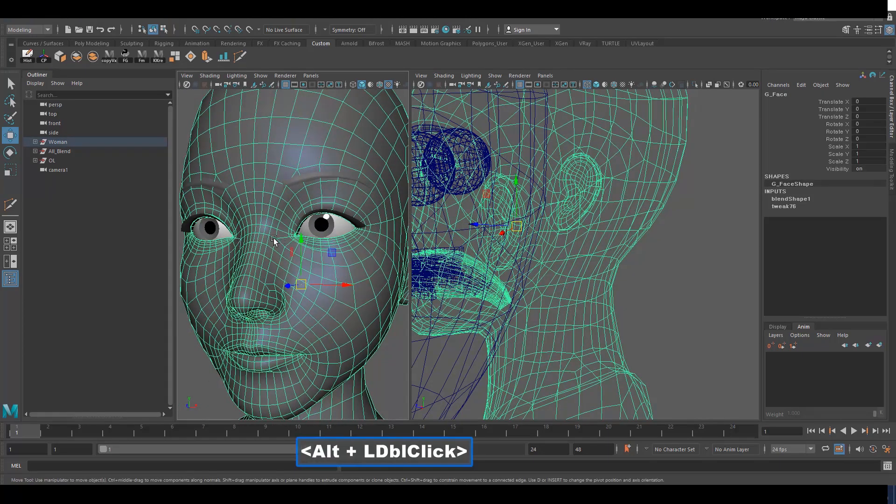
pyautogui.keyDown('alt'); pyautogui.moveTo(273, 238); pyautogui.dragTo(275, 246, button='right'); pyautogui.keyUp('alt')
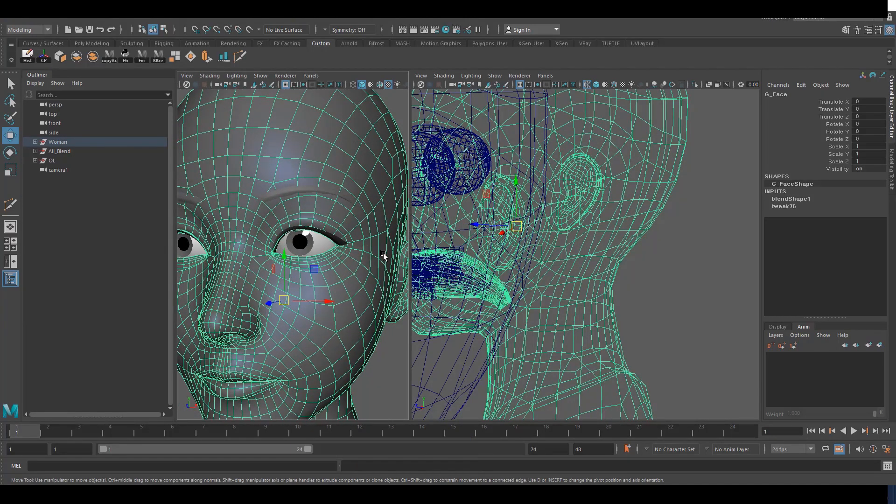
pyautogui.keyDown('alt'); pyautogui.moveTo(306, 269); pyautogui.dragTo(302, 267, button='right'); pyautogui.keyUp('alt')
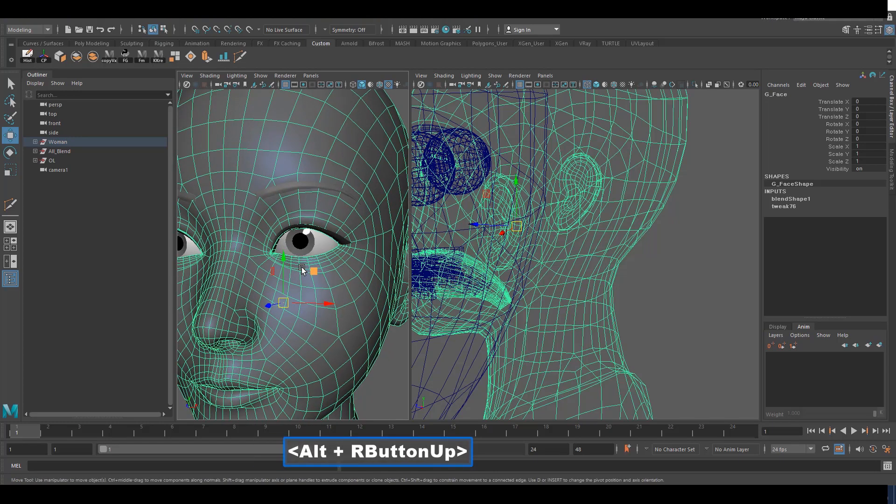
pyautogui.keyDown('alt'); pyautogui.moveTo(309, 154); pyautogui.dragTo(301, 276, button='middle'); pyautogui.keyUp('alt')
pyautogui.keyDown('alt'); pyautogui.moveTo(284, 234); pyautogui.dragTo(233, 154, button='right'); pyautogui.keyUp('alt')
pyautogui.keyDown('alt'); pyautogui.moveTo(302, 107); pyautogui.dragTo(298, 284, button='middle'); pyautogui.keyUp('alt')
pyautogui.click(295, 248)
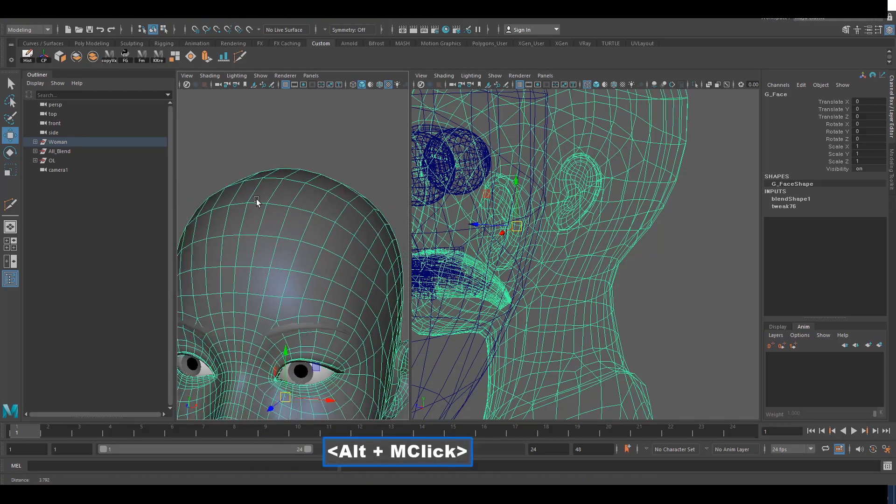
pyautogui.keyDown('alt'); pyautogui.moveTo(285, 246); pyautogui.dragTo(289, 240, button='middle'); pyautogui.keyUp('alt')
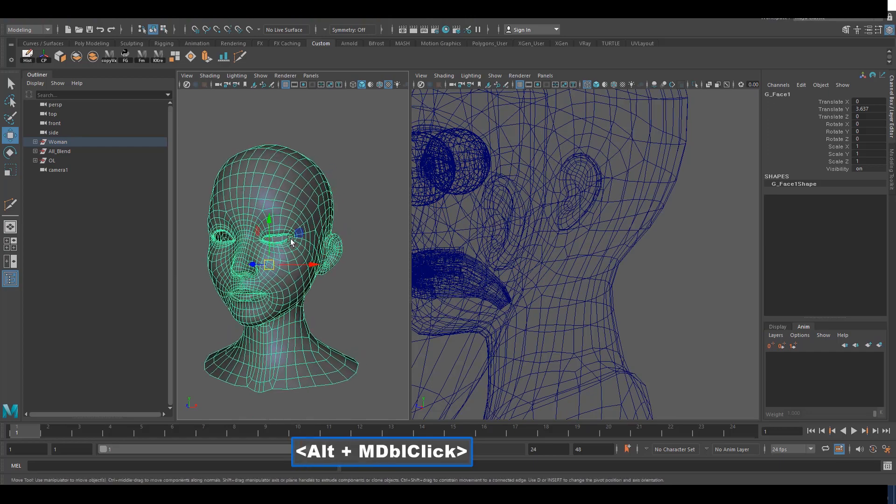
pyautogui.keyDown('alt'); pyautogui.moveTo(290, 240); pyautogui.dragTo(317, 241); pyautogui.keyUp('alt')
pyautogui.keyDown('alt'); pyautogui.moveTo(299, 247); pyautogui.dragTo(318, 250, button='right'); pyautogui.keyUp('alt')
pyautogui.keyDown('alt'); pyautogui.moveTo(318, 250); pyautogui.dragTo(292, 269, button='middle'); pyautogui.keyUp('alt')
pyautogui.keyDown('alt'); pyautogui.moveTo(299, 263); pyautogui.dragTo(359, 259, button='right'); pyautogui.keyUp('alt')
# Switch G_Face to vertex selection and show its left eye close up in wireframe display.
pyautogui.moveTo(337, 239); pyautogui.dragTo(280, 232, button='right')
pyautogui.keyDown('alt'); pyautogui.moveTo(349, 290); pyautogui.dragTo(313, 284, button='right'); pyautogui.keyUp('alt')
pyautogui.keyDown('alt'); pyautogui.moveTo(313, 285); pyautogui.dragTo(308, 149, button='middle'); pyautogui.keyUp('alt')
pyautogui.keyDown('alt'); pyautogui.moveTo(307, 299); pyautogui.dragTo(303, 148, button='middle'); pyautogui.keyUp('alt')
pyautogui.keyDown('alt'); pyautogui.moveTo(327, 257); pyautogui.dragTo(326, 238, button='middle'); pyautogui.keyUp('alt')
pyautogui.keyDown('alt'); pyautogui.moveTo(326, 238); pyautogui.dragTo(411, 237, button='right'); pyautogui.keyUp('alt')
pyautogui.keyDown('alt'); pyautogui.moveTo(294, 208); pyautogui.dragTo(296, 255, button='middle'); pyautogui.keyUp('alt')
pyautogui.click(298, 285)
pyautogui.keyDown('alt'); pyautogui.moveTo(243, 288); pyautogui.dragTo(277, 255, button='middle'); pyautogui.keyUp('alt')
pyautogui.keyDown('alt'); pyautogui.moveTo(277, 255); pyautogui.dragTo(265, 216, button='right'); pyautogui.keyUp('alt')
pyautogui.keyDown('alt'); pyautogui.moveTo(266, 216); pyautogui.dragTo(260, 246, button='middle'); pyautogui.keyUp('alt')
pyautogui.keyDown('alt'); pyautogui.moveTo(260, 246); pyautogui.dragTo(277, 230, button='right'); pyautogui.keyUp('alt')
pyautogui.press('4')
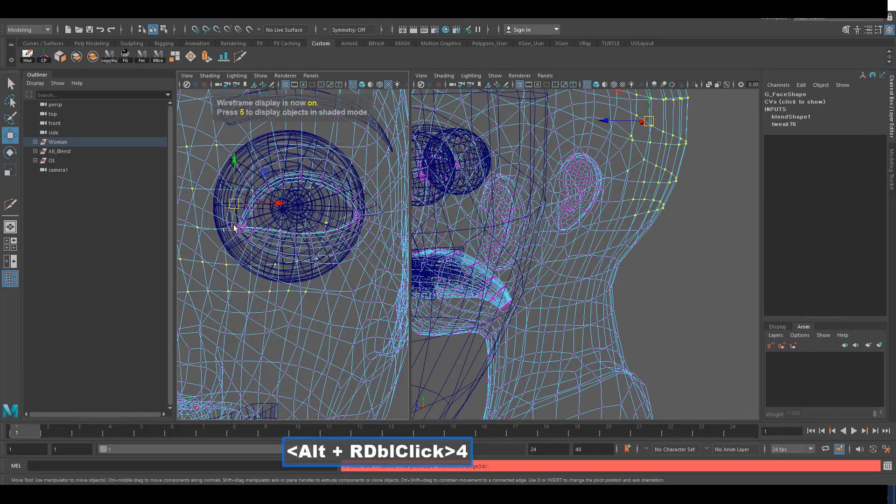
# Select the vertices along the lower eyelid of G_Face's left eye.
pyautogui.moveTo(232, 223); pyautogui.dragTo(380, 254)
pyautogui.keyDown('alt'); pyautogui.moveTo(331, 250); pyautogui.dragTo(347, 233, button='right'); pyautogui.keyUp('alt')
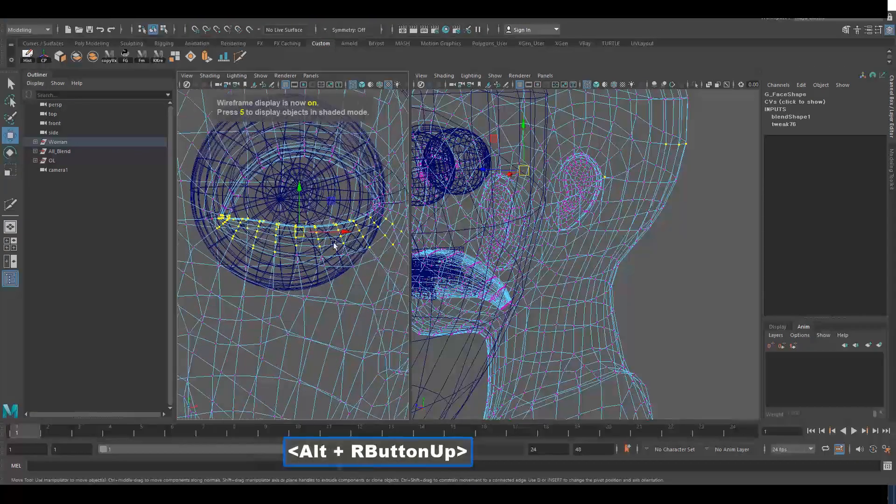
pyautogui.keyDown('alt'); pyautogui.moveTo(347, 233); pyautogui.dragTo(327, 240, button='middle'); pyautogui.keyUp('alt')
pyautogui.keyDown('shift'); pyautogui.moveTo(301, 215); pyautogui.dragTo(377, 251); pyautogui.keyUp('shift')
pyautogui.keyDown('alt'); pyautogui.moveTo(377, 250); pyautogui.dragTo(156, 160, button='right'); pyautogui.keyUp('alt')
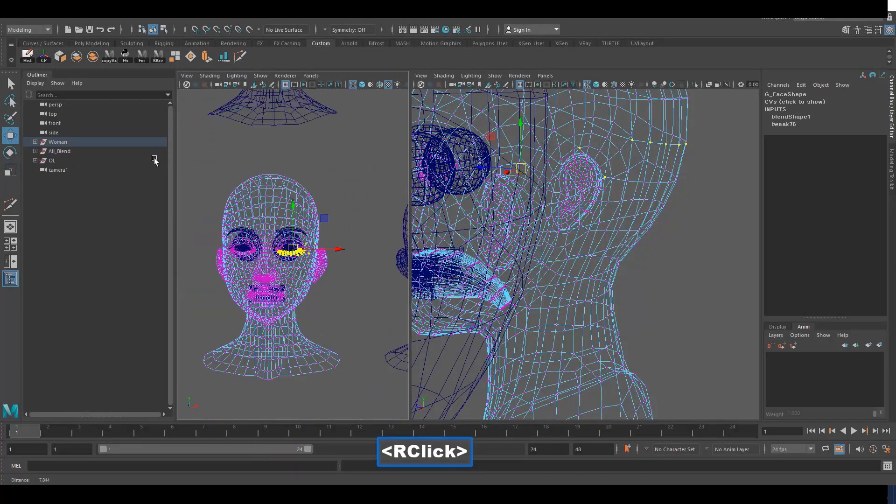
# Add G_Face1 to the lower eyelid vertex selection, restore textured shading, and run the copyVertex script.
pyautogui.keyDown('alt'); pyautogui.moveTo(208, 144); pyautogui.dragTo(217, 357, button='middle'); pyautogui.keyUp('alt')
pyautogui.moveTo(254, 248)
pyautogui.keyDown('alt'); pyautogui.mouseDown(button='right')
pyautogui.moveTo(304, 198)
pyautogui.moveTo(343, 234)
pyautogui.mouseUp(button='right'); pyautogui.keyUp('alt')
pyautogui.keyDown('shift'); pyautogui.click(304, 196); pyautogui.keyUp('shift')
pyautogui.press('4')
pyautogui.press('5')
pyautogui.press('6')
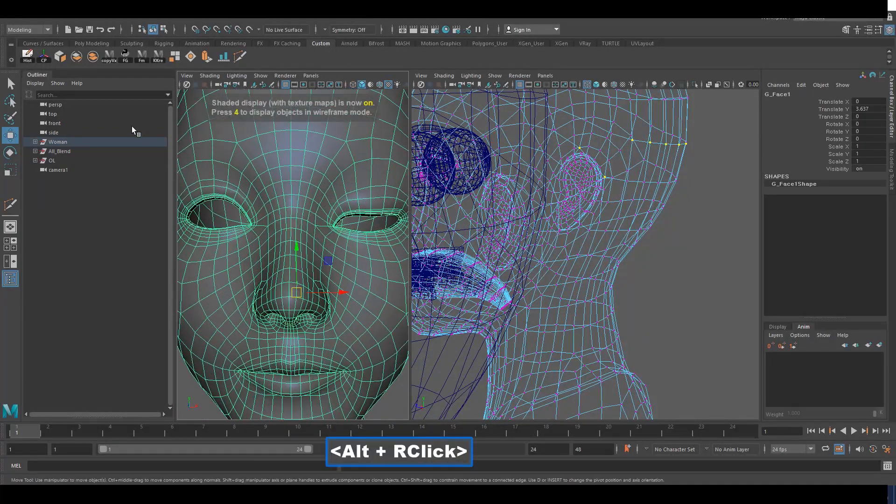
pyautogui.click(108, 57)
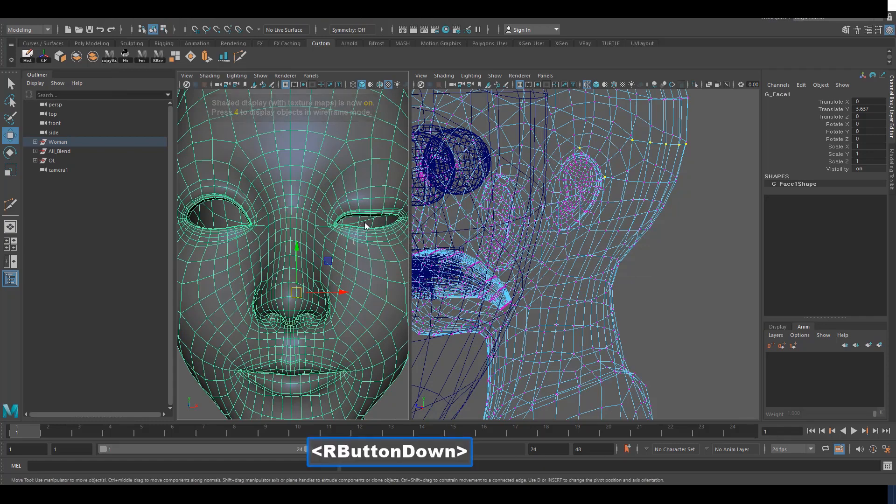
# Inspect the eyes of G_Face1 and G_Face with both whole heads selected.
pyautogui.keyDown('alt'); pyautogui.moveTo(365, 259); pyautogui.dragTo(327, 266, button='right'); pyautogui.keyUp('alt')
pyautogui.keyDown('alt'); pyautogui.moveTo(326, 359); pyautogui.dragTo(282, 225, button='middle'); pyautogui.keyUp('alt')
pyautogui.keyDown('alt'); pyautogui.moveTo(370, 410); pyautogui.dragTo(344, 207, button='middle'); pyautogui.keyUp('alt')
pyautogui.keyDown('alt'); pyautogui.moveTo(234, 224); pyautogui.dragTo(331, 205, button='right'); pyautogui.keyUp('alt')
pyautogui.keyDown('alt'); pyautogui.moveTo(282, 248); pyautogui.dragTo(327, 197, button='middle'); pyautogui.keyUp('alt')
pyautogui.keyDown('alt'); pyautogui.rightClick(328, 196); pyautogui.keyUp('alt')
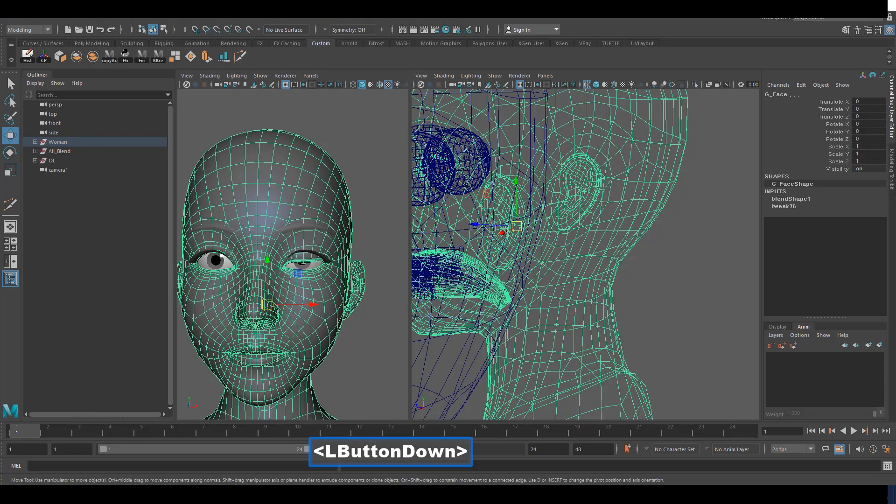
pyautogui.keyDown('alt'); pyautogui.moveTo(376, 249); pyautogui.dragTo(252, 192, button='right'); pyautogui.keyUp('alt')
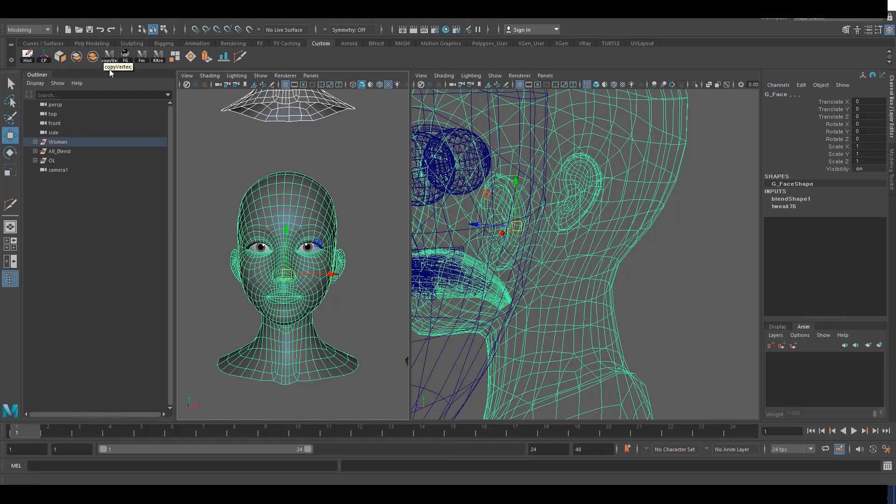
# Open the FGMirrorShapes script window and move it up over the viewports.
pyautogui.click(125, 56)
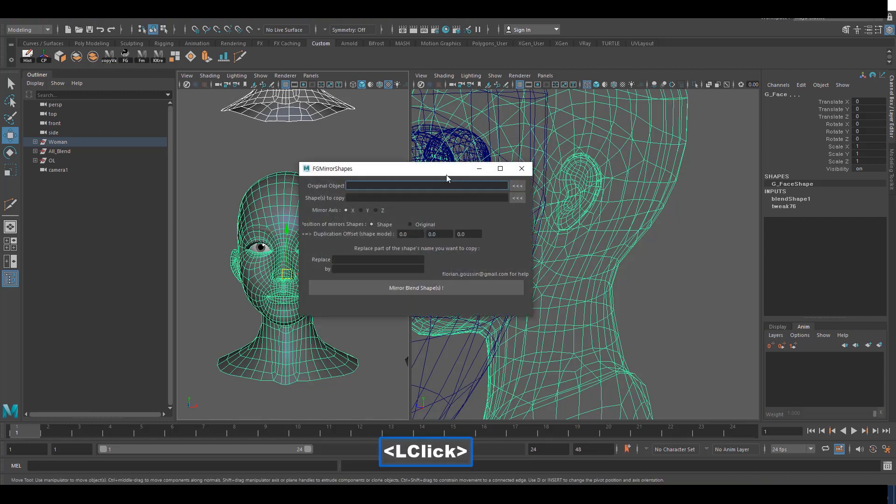
pyautogui.moveTo(446, 175); pyautogui.dragTo(403, 152)
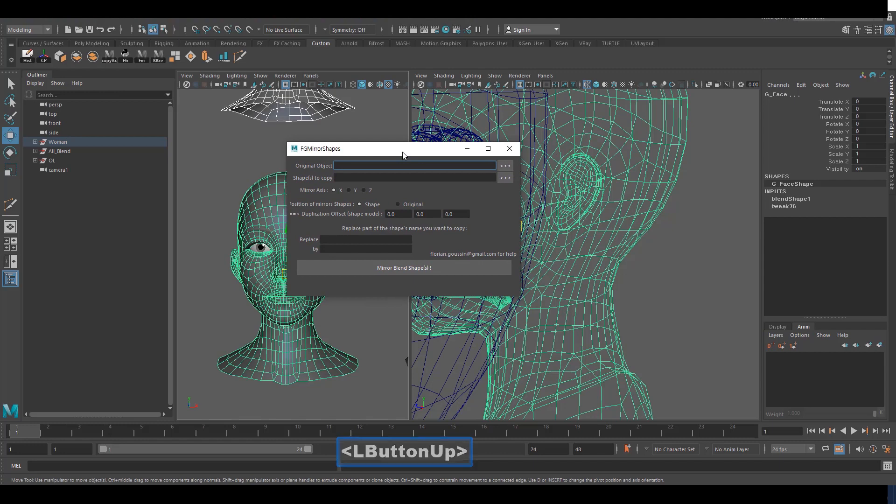